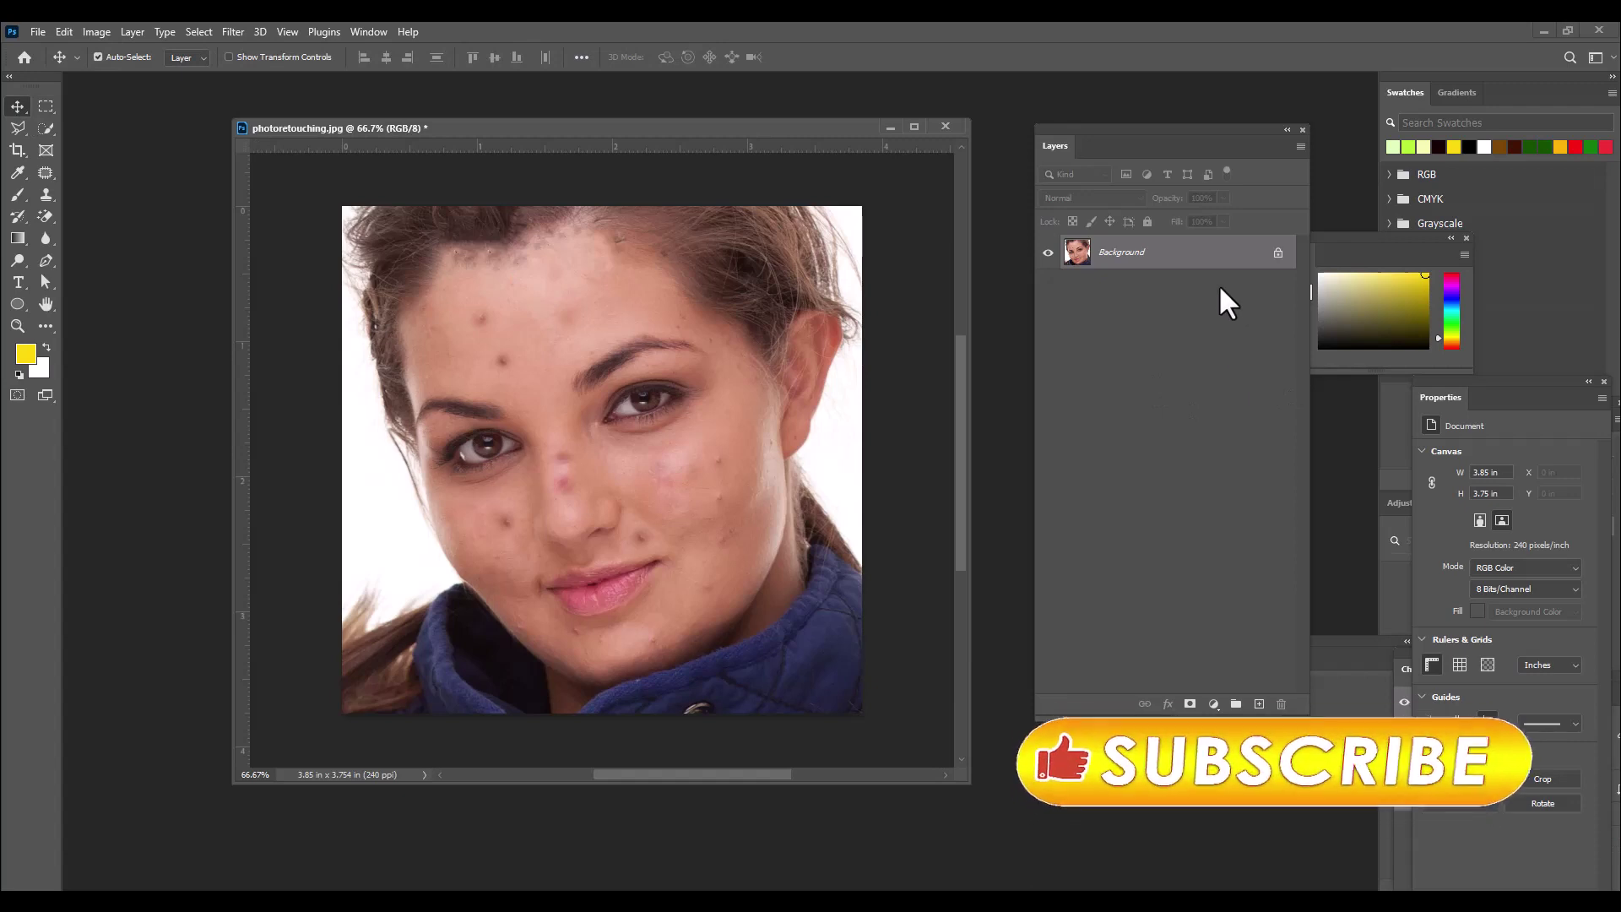
Step: Duplicate the Background layer of the portrait
{"action": "key", "text": "ctrl+j"}
{"action": "left_click", "coordinate": [98, 57]}
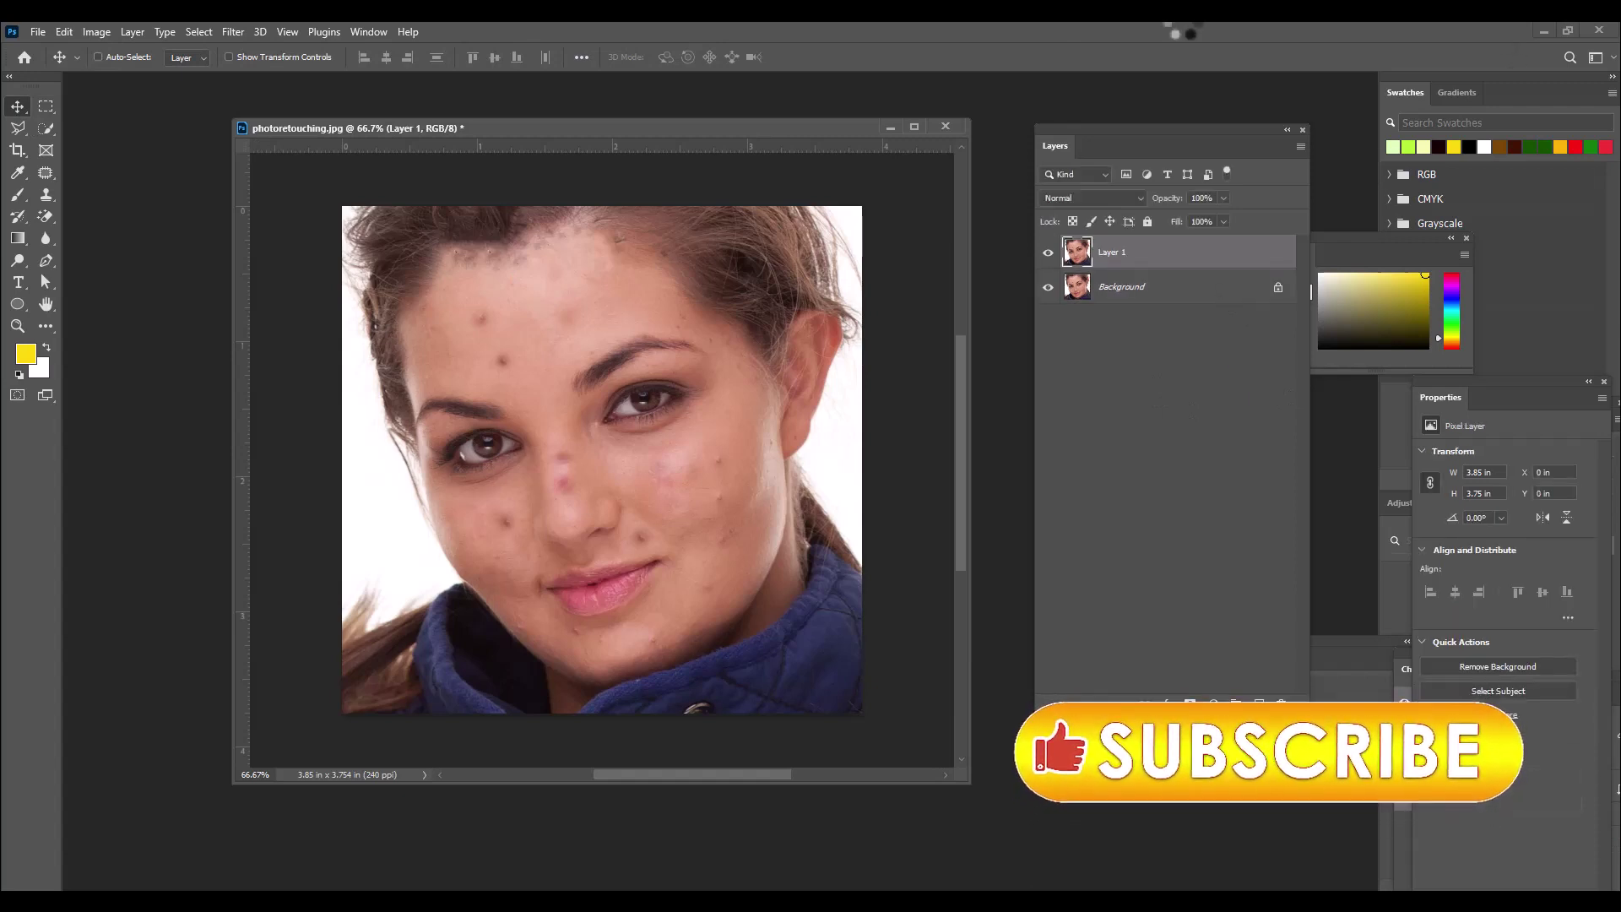
{"action": "left_click_drag", "start_coordinate": [572, 123], "coordinate": [612, 101]}
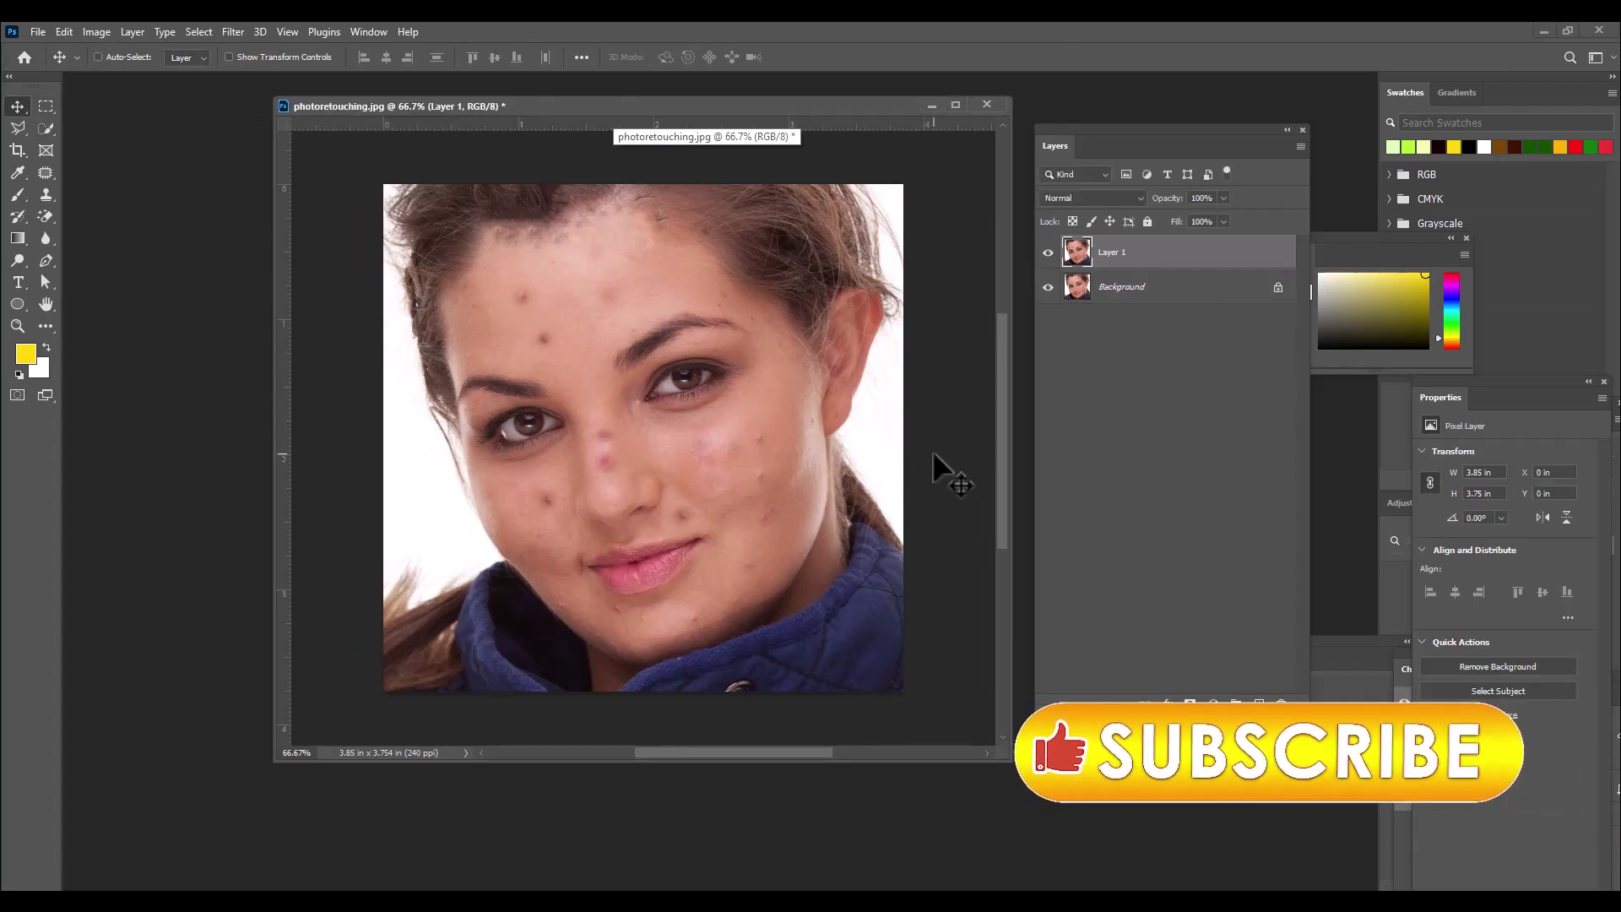
Step: Use the Patch tool to replace the dark blemishes on the forehead with clean nearby skin, clearing each selection
{"action": "key", "text": "ctrl+plus"}
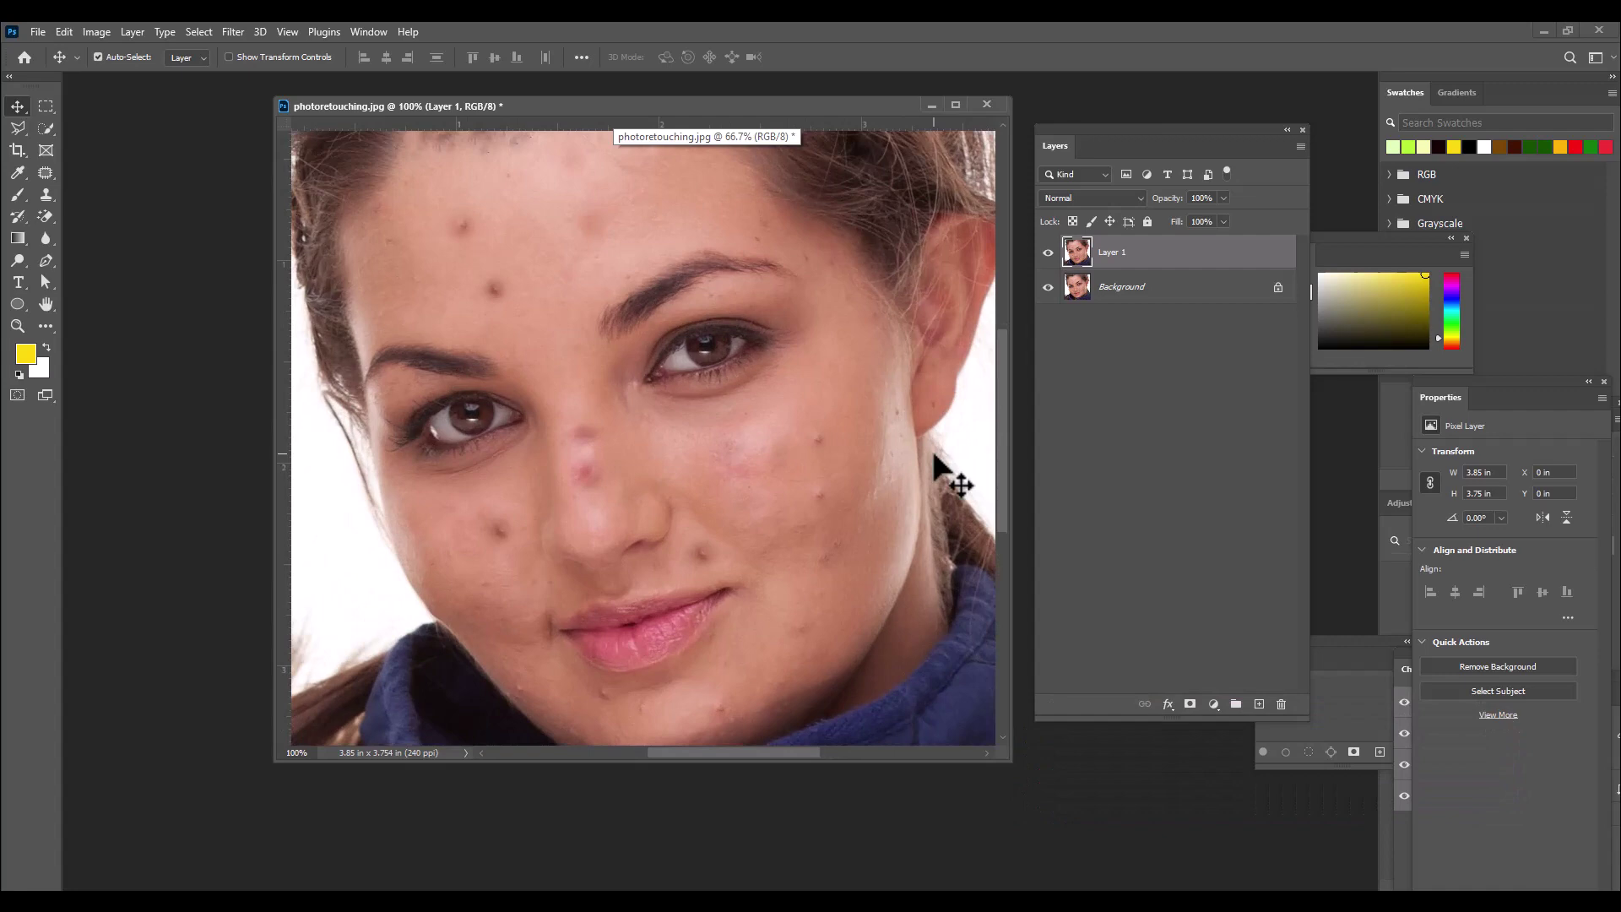
{"action": "left_click", "coordinate": [47, 175]}
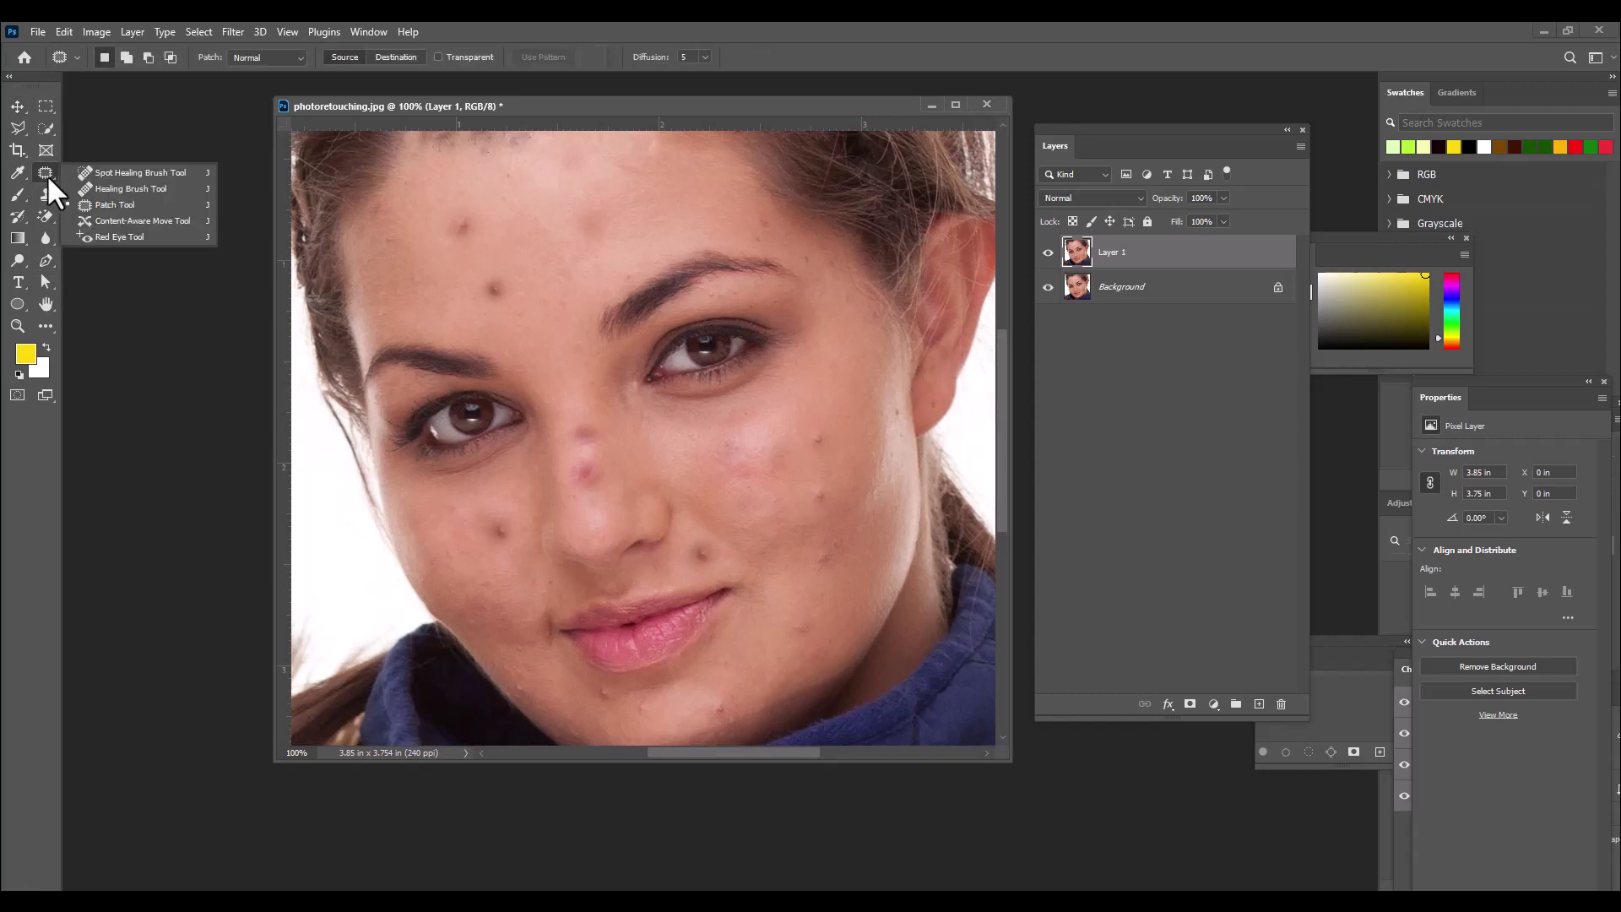
{"action": "left_click", "coordinate": [93, 207]}
{"action": "mouse_move", "coordinate": [460, 211]}
{"action": "left_mouse_down"}
{"action": "mouse_move", "coordinate": [445, 238]}
{"action": "mouse_move", "coordinate": [484, 235]}
{"action": "mouse_move", "coordinate": [464, 222]}
{"action": "mouse_move", "coordinate": [550, 243]}
{"action": "mouse_move", "coordinate": [506, 289]}
{"action": "mouse_move", "coordinate": [517, 318]}
{"action": "mouse_move", "coordinate": [544, 239]}
{"action": "left_mouse_up"}
{"action": "key", "text": "ctrl+d"}
{"action": "mouse_move", "coordinate": [463, 209]}
{"action": "left_mouse_down"}
{"action": "mouse_move", "coordinate": [437, 233]}
{"action": "mouse_move", "coordinate": [451, 248]}
{"action": "mouse_move", "coordinate": [464, 209]}
{"action": "left_mouse_up"}
{"action": "key", "text": "ctrl+d"}
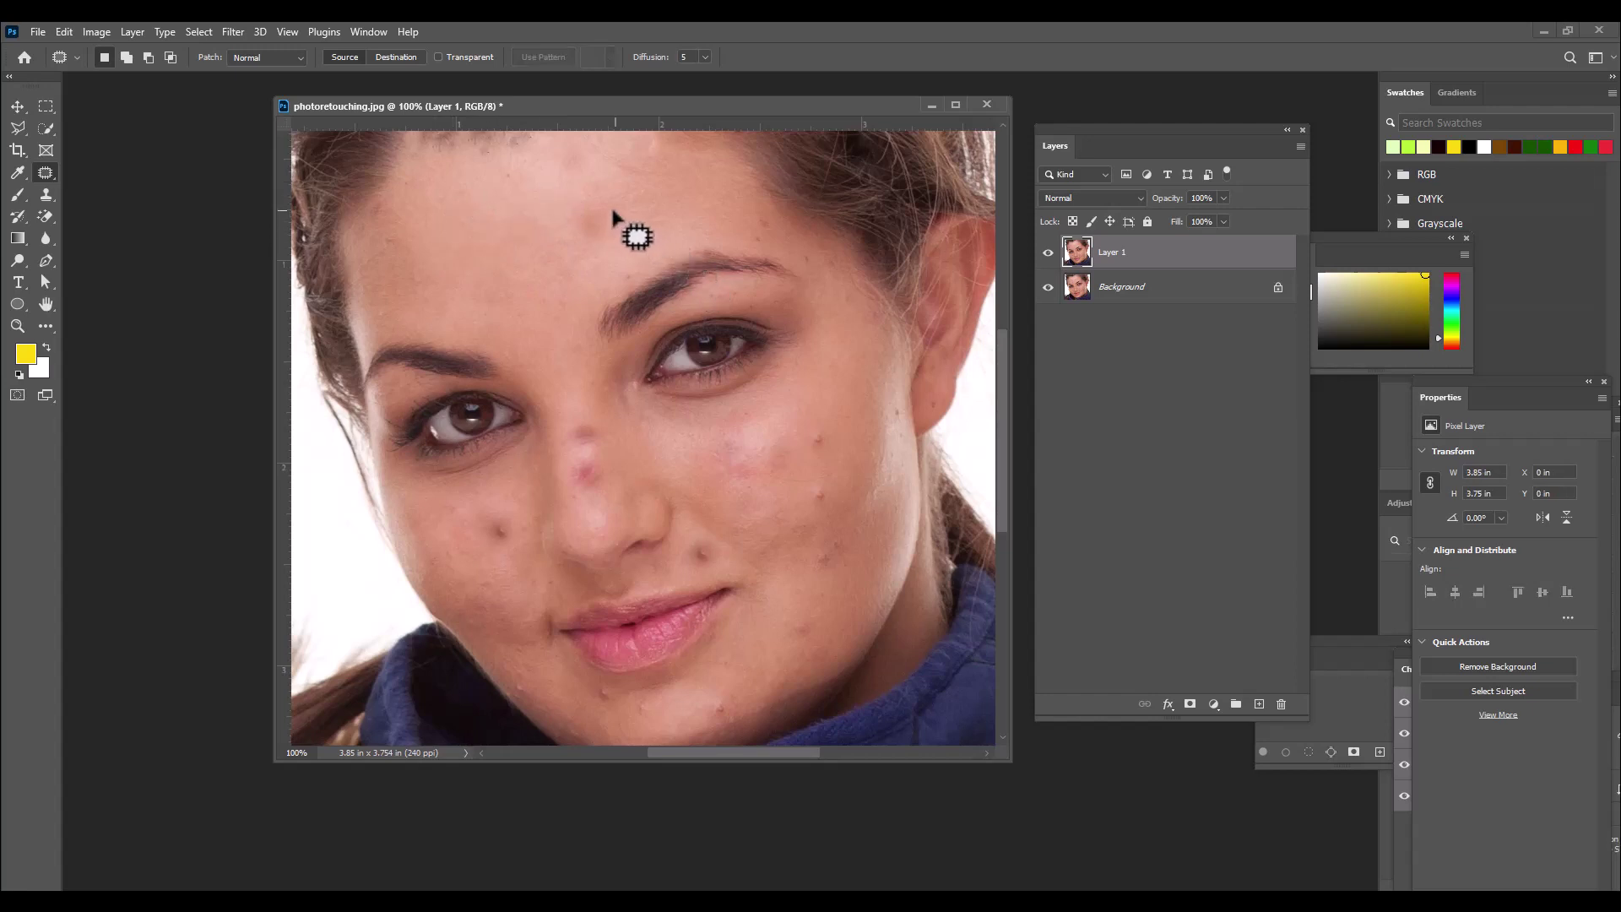
{"action": "mouse_move", "coordinate": [611, 206]}
{"action": "left_mouse_down"}
{"action": "mouse_move", "coordinate": [585, 242]}
{"action": "mouse_move", "coordinate": [612, 244]}
{"action": "mouse_move", "coordinate": [655, 188]}
{"action": "left_mouse_up"}
{"action": "key", "text": "ctrl+d"}
Step: Patch the small spot on the outer cheek and the red blemishes on the nose bridge with clean skin
{"action": "mouse_move", "coordinate": [838, 439]}
{"action": "left_mouse_down"}
{"action": "mouse_move", "coordinate": [807, 441]}
{"action": "mouse_move", "coordinate": [823, 452]}
{"action": "mouse_move", "coordinate": [838, 436]}
{"action": "mouse_move", "coordinate": [843, 507]}
{"action": "mouse_move", "coordinate": [818, 528]}
{"action": "mouse_move", "coordinate": [857, 510]}
{"action": "mouse_move", "coordinate": [849, 423]}
{"action": "left_mouse_up"}
{"action": "key", "text": "ctrl+d"}
{"action": "mouse_move", "coordinate": [582, 411]}
{"action": "left_mouse_down"}
{"action": "mouse_move", "coordinate": [573, 441]}
{"action": "mouse_move", "coordinate": [595, 448]}
{"action": "mouse_move", "coordinate": [572, 398]}
{"action": "left_mouse_up"}
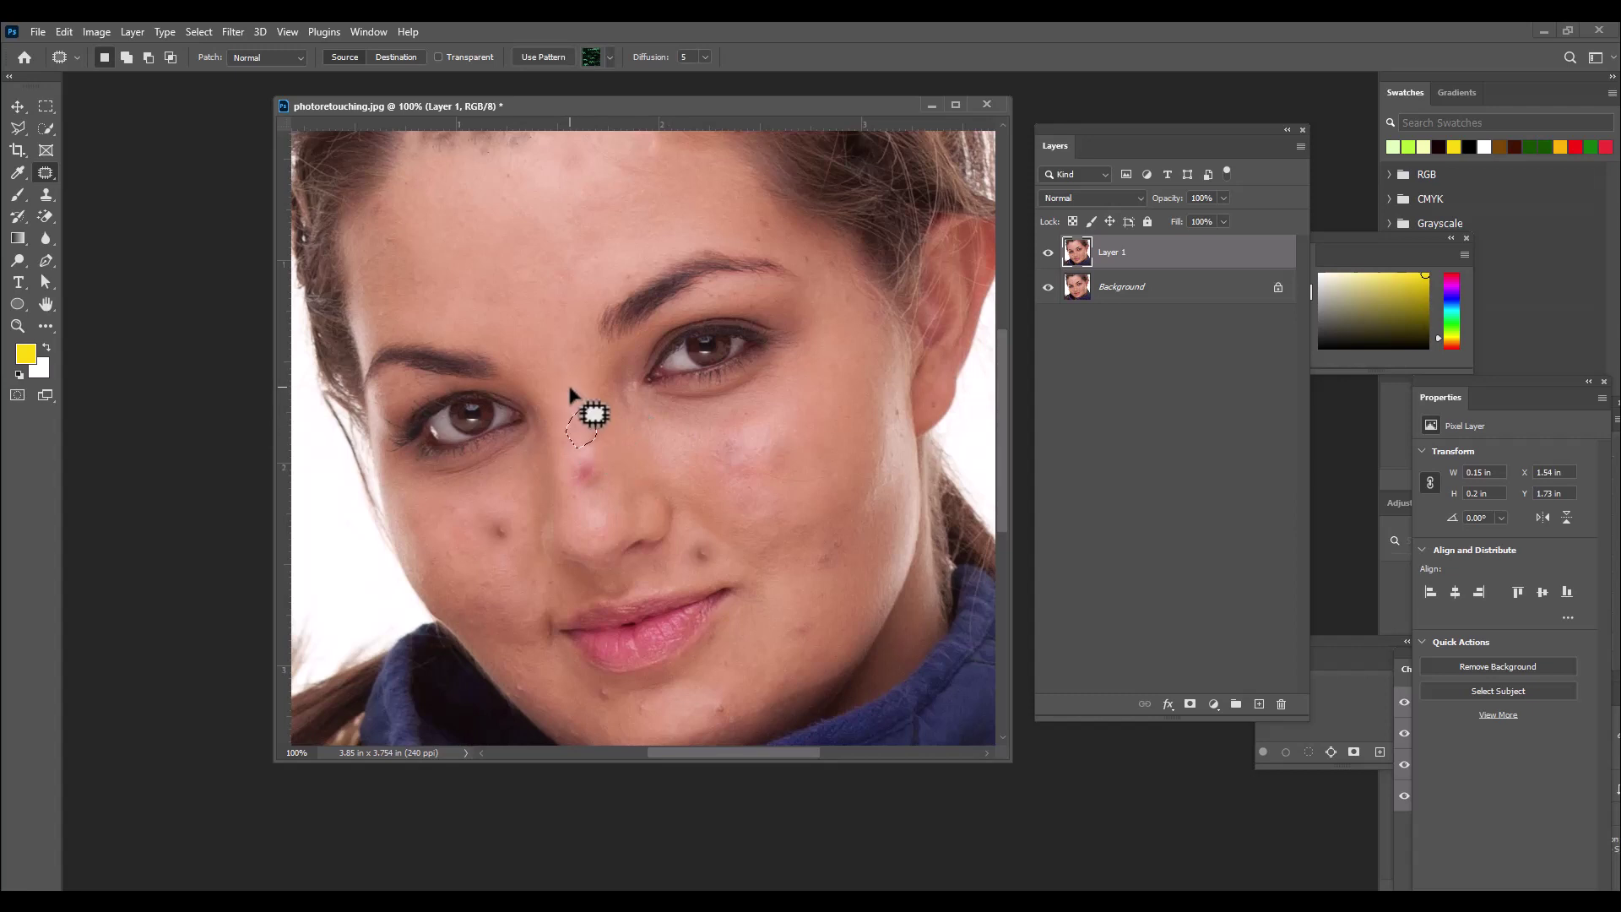
{"action": "key", "text": "ctrl+d"}
{"action": "mouse_move", "coordinate": [582, 460]}
{"action": "left_mouse_down"}
{"action": "mouse_move", "coordinate": [570, 466]}
{"action": "mouse_move", "coordinate": [593, 488]}
{"action": "mouse_move", "coordinate": [584, 418]}
{"action": "mouse_move", "coordinate": [589, 491]}
{"action": "mouse_move", "coordinate": [604, 452]}
{"action": "left_mouse_up"}
{"action": "key", "text": "ctrl+d"}
{"action": "left_click_drag", "start_coordinate": [579, 392], "coordinate": [579, 392]}
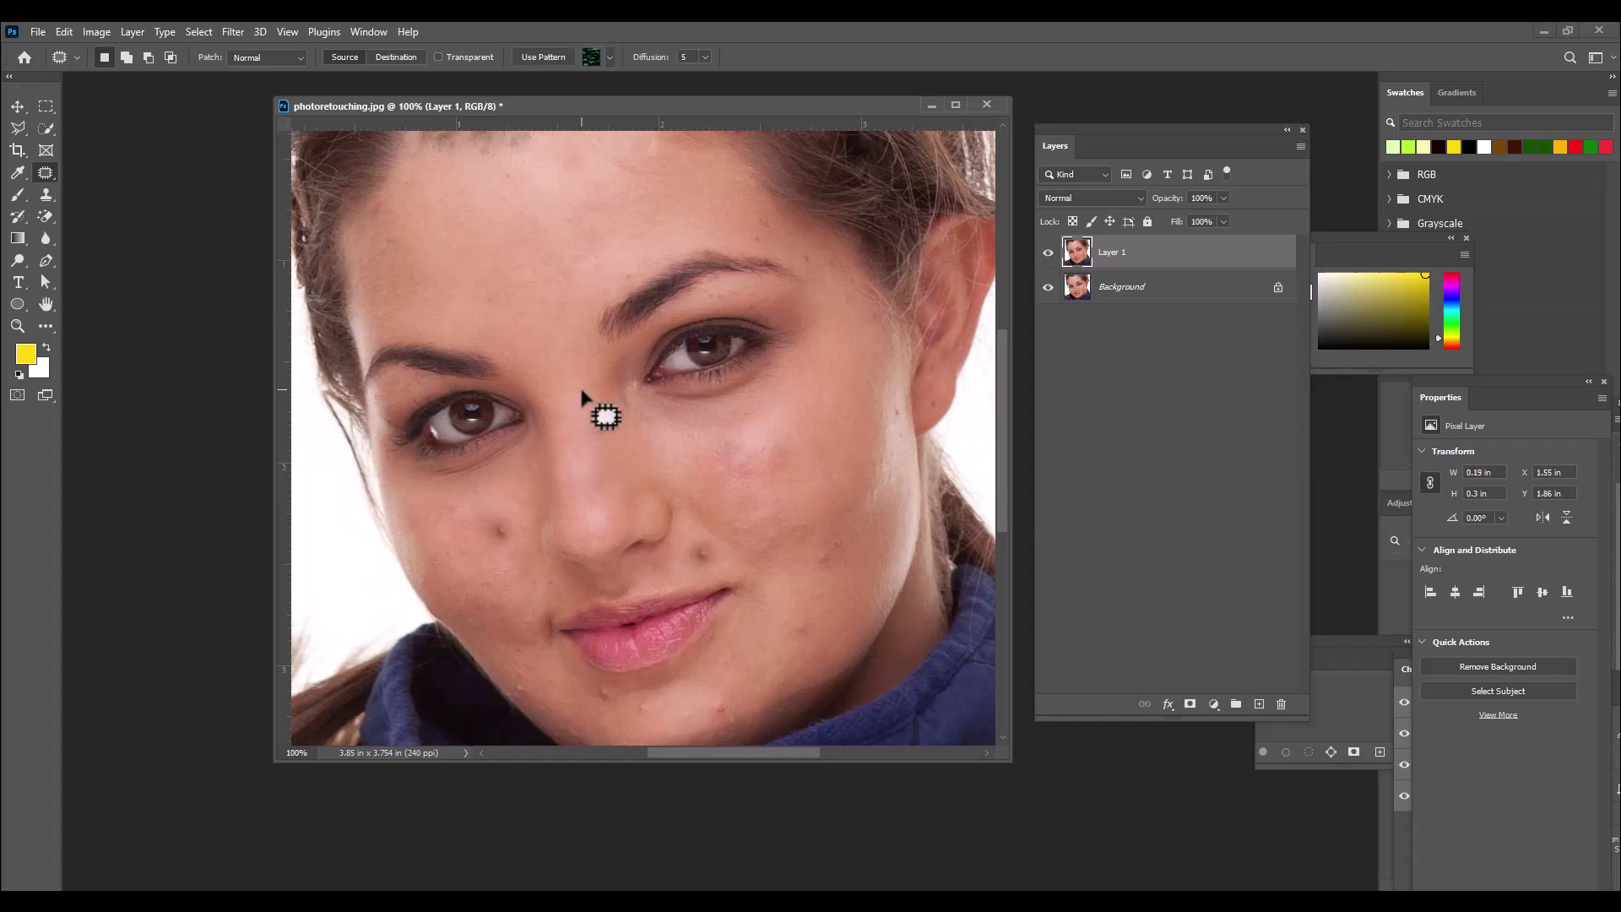
{"action": "key", "text": "ctrl+d"}
Step: Patch the pink blotch on the cheek under the eye and the blemishes along the chin
{"action": "mouse_move", "coordinate": [852, 535]}
{"action": "left_mouse_down"}
{"action": "mouse_move", "coordinate": [818, 562]}
{"action": "mouse_move", "coordinate": [848, 537]}
{"action": "left_mouse_up"}
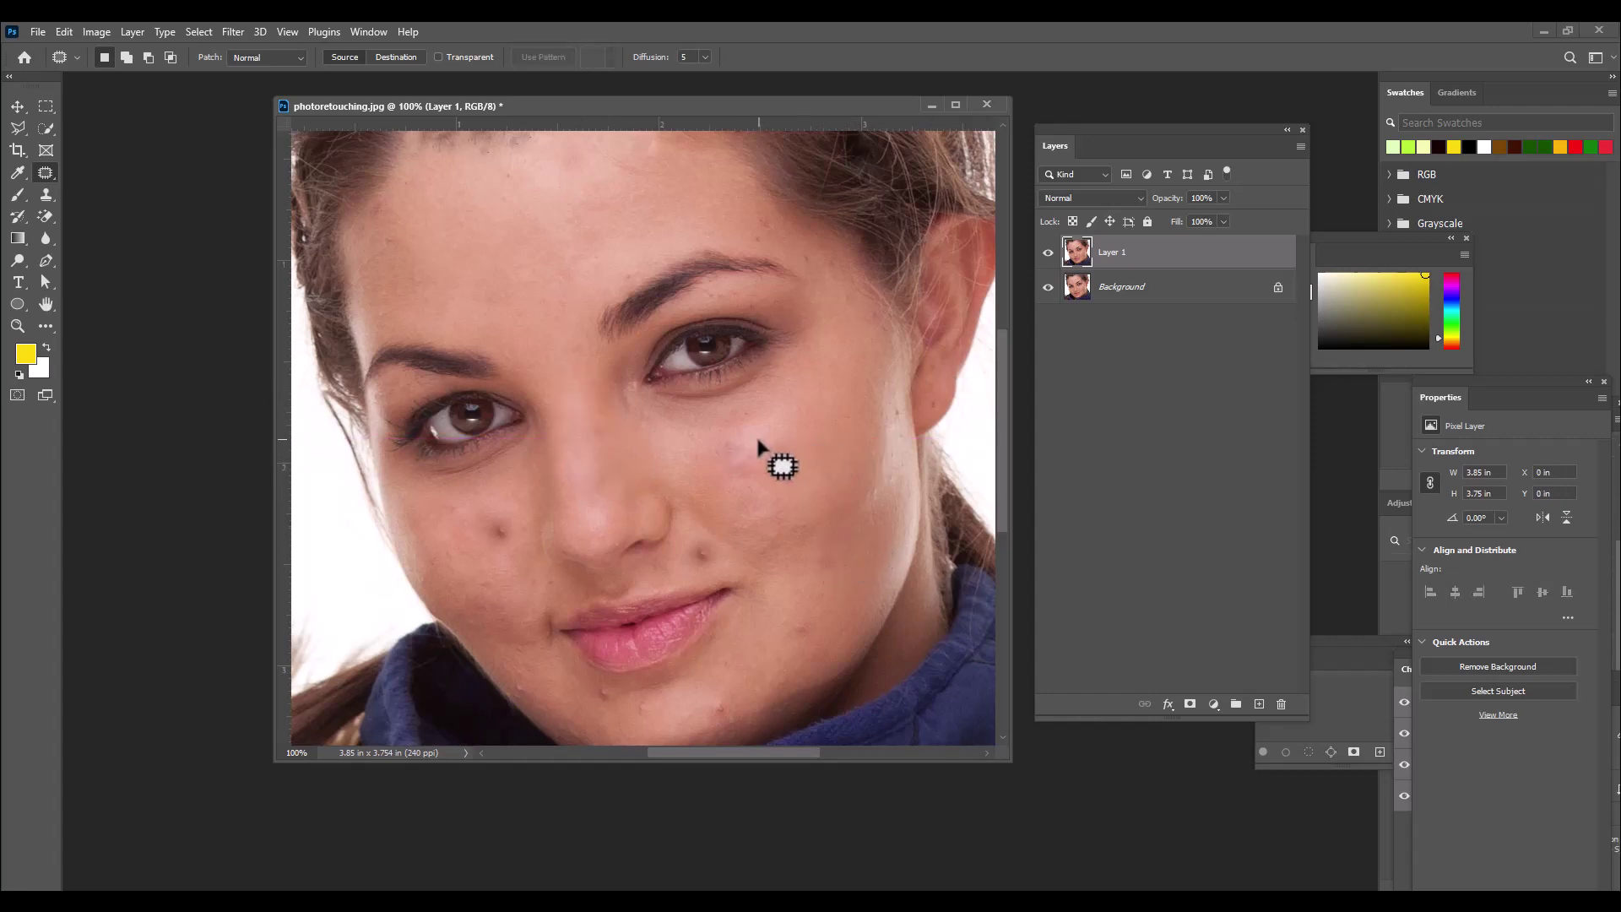
{"action": "mouse_move", "coordinate": [741, 438]}
{"action": "left_mouse_down"}
{"action": "mouse_move", "coordinate": [710, 452]}
{"action": "mouse_move", "coordinate": [717, 476]}
{"action": "mouse_move", "coordinate": [760, 474]}
{"action": "left_mouse_up"}
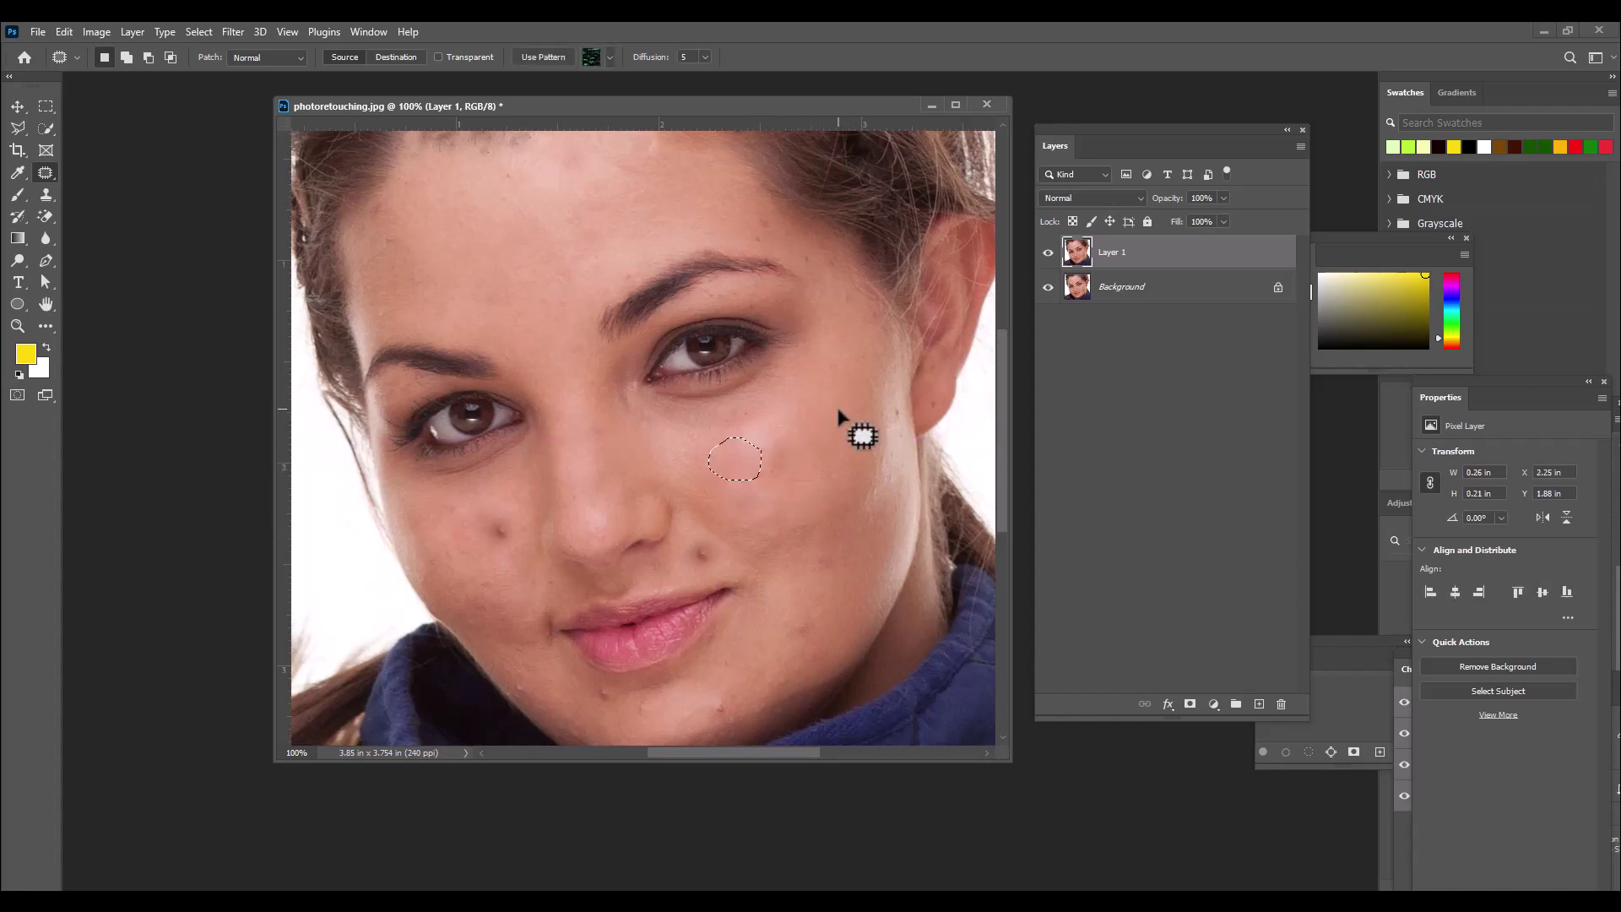
{"action": "scroll", "coordinate": [828, 470], "scroll_direction": "down", "scroll_amount": 2}
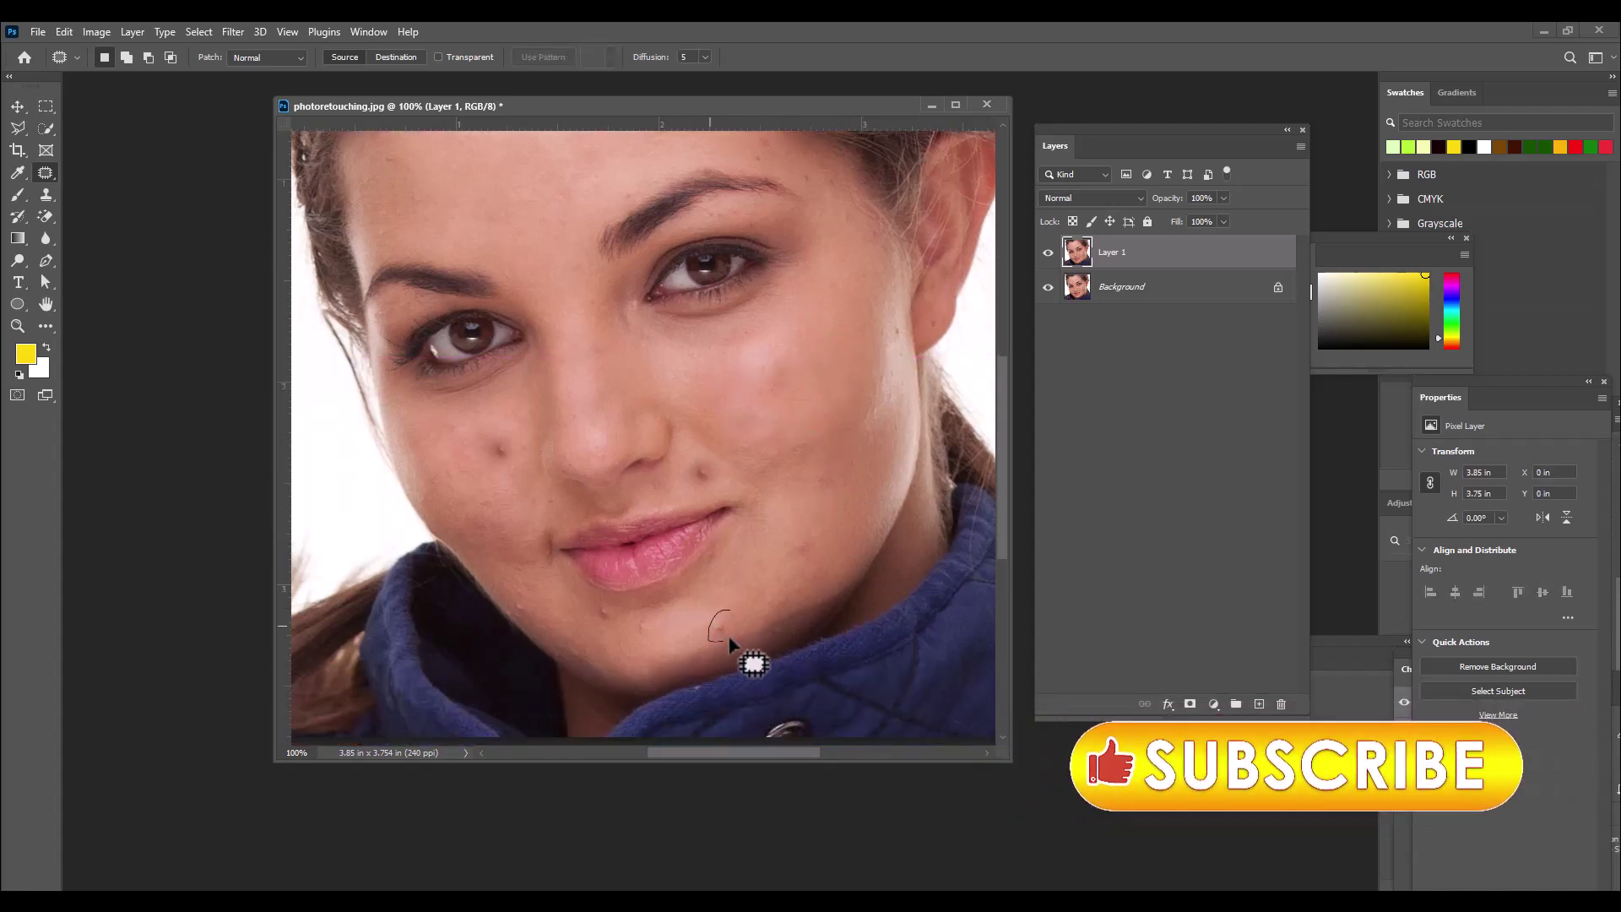
{"action": "mouse_move", "coordinate": [597, 615]}
{"action": "left_mouse_down"}
{"action": "mouse_move", "coordinate": [622, 636]}
{"action": "mouse_move", "coordinate": [603, 608]}
{"action": "mouse_move", "coordinate": [554, 608]}
{"action": "left_mouse_up"}
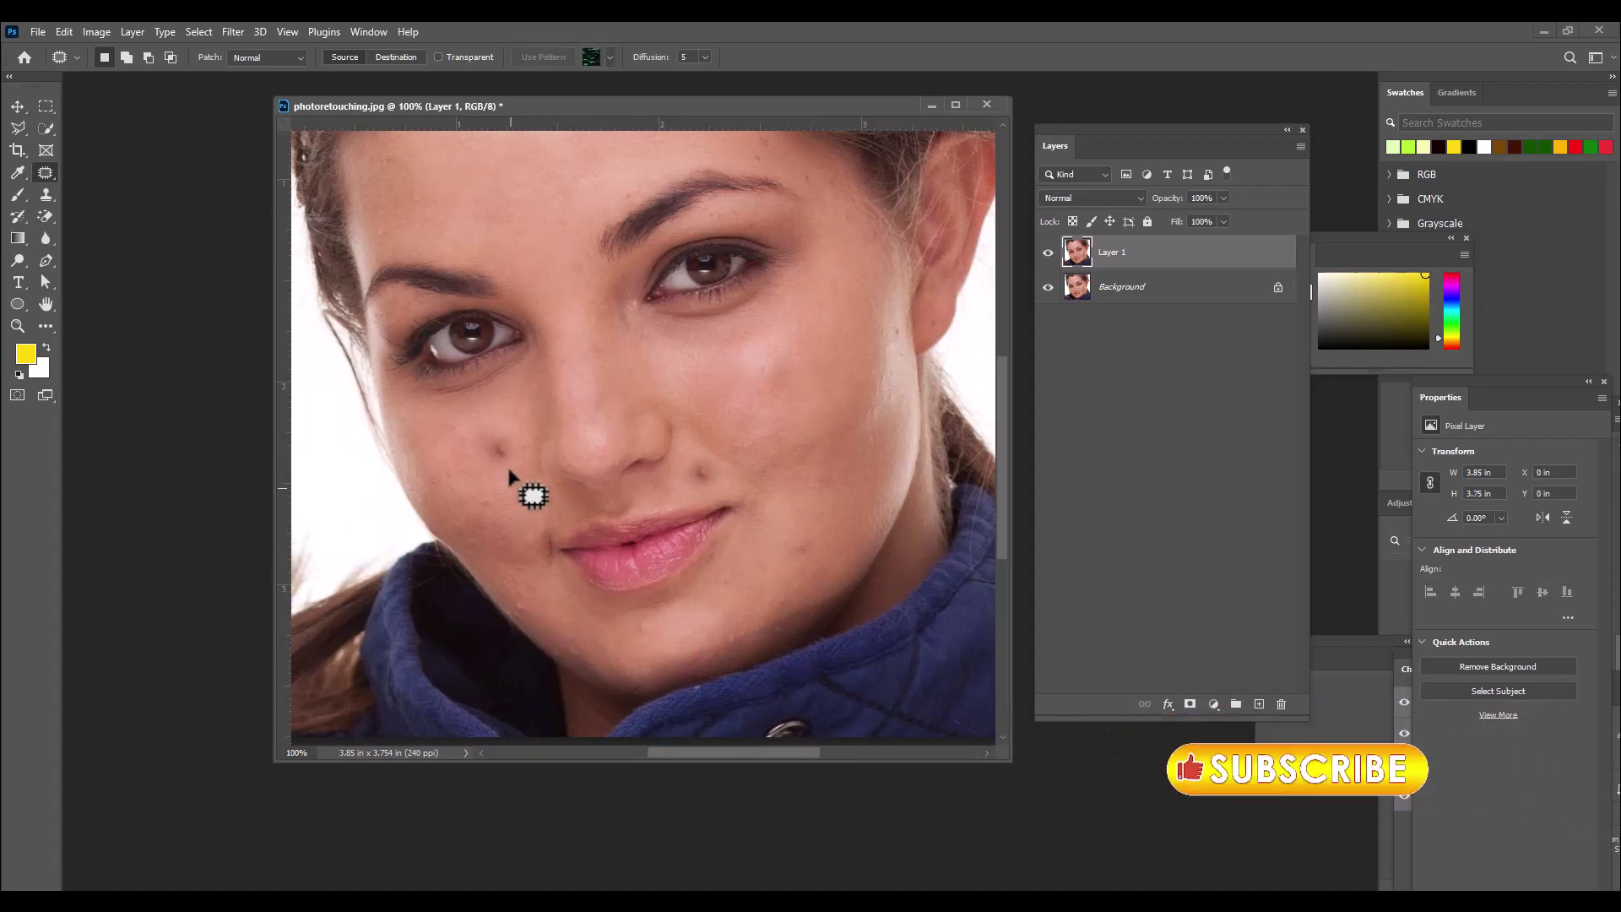
Step: Patch the dark spot on the left cheek and the one beside the nostril above the mouth with clean skin
{"action": "mouse_move", "coordinate": [499, 419]}
{"action": "left_mouse_down"}
{"action": "mouse_move", "coordinate": [477, 454]}
{"action": "mouse_move", "coordinate": [490, 469]}
{"action": "mouse_move", "coordinate": [524, 461]}
{"action": "mouse_move", "coordinate": [500, 422]}
{"action": "left_mouse_up"}
{"action": "mouse_move", "coordinate": [499, 439]}
{"action": "left_mouse_down"}
{"action": "mouse_move", "coordinate": [456, 448]}
{"action": "mouse_move", "coordinate": [437, 427]}
{"action": "left_mouse_up"}
{"action": "key", "text": "ctrl+d"}
{"action": "mouse_move", "coordinate": [719, 468]}
{"action": "left_mouse_down"}
{"action": "mouse_move", "coordinate": [689, 489]}
{"action": "mouse_move", "coordinate": [719, 486]}
{"action": "mouse_move", "coordinate": [761, 399]}
{"action": "left_mouse_up"}
{"action": "key", "text": "ctrl+d"}
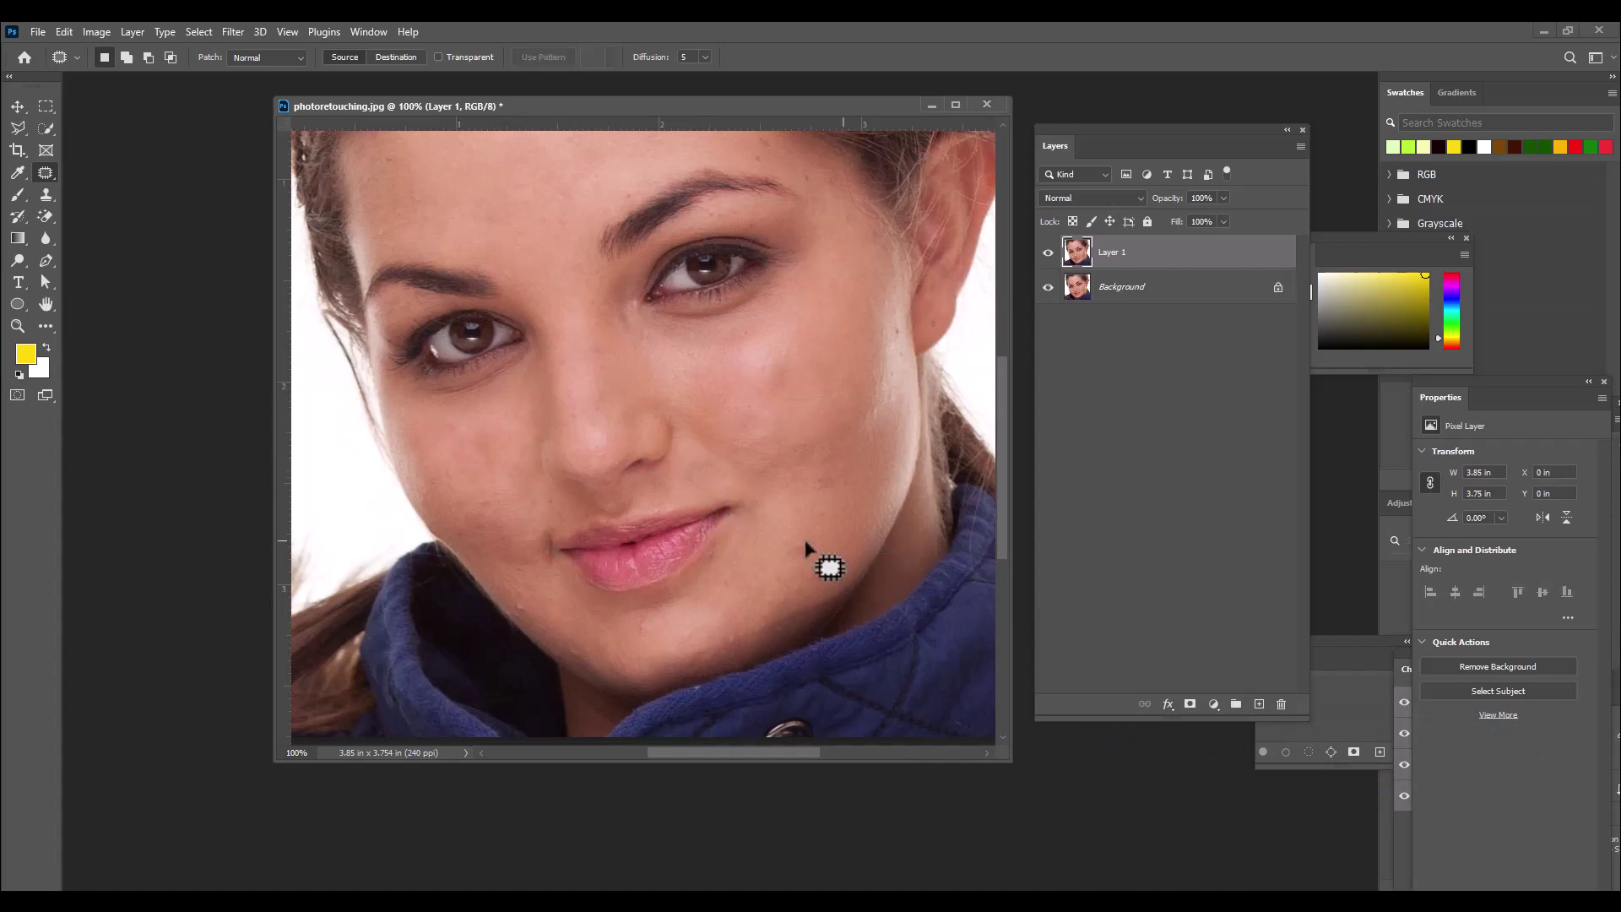
Step: Patch the remaining spots on the lower right cheek with clean skin from just above them
{"action": "mouse_move", "coordinate": [810, 480]}
{"action": "left_mouse_down"}
{"action": "mouse_move", "coordinate": [839, 478]}
{"action": "mouse_move", "coordinate": [850, 391]}
{"action": "left_mouse_up"}
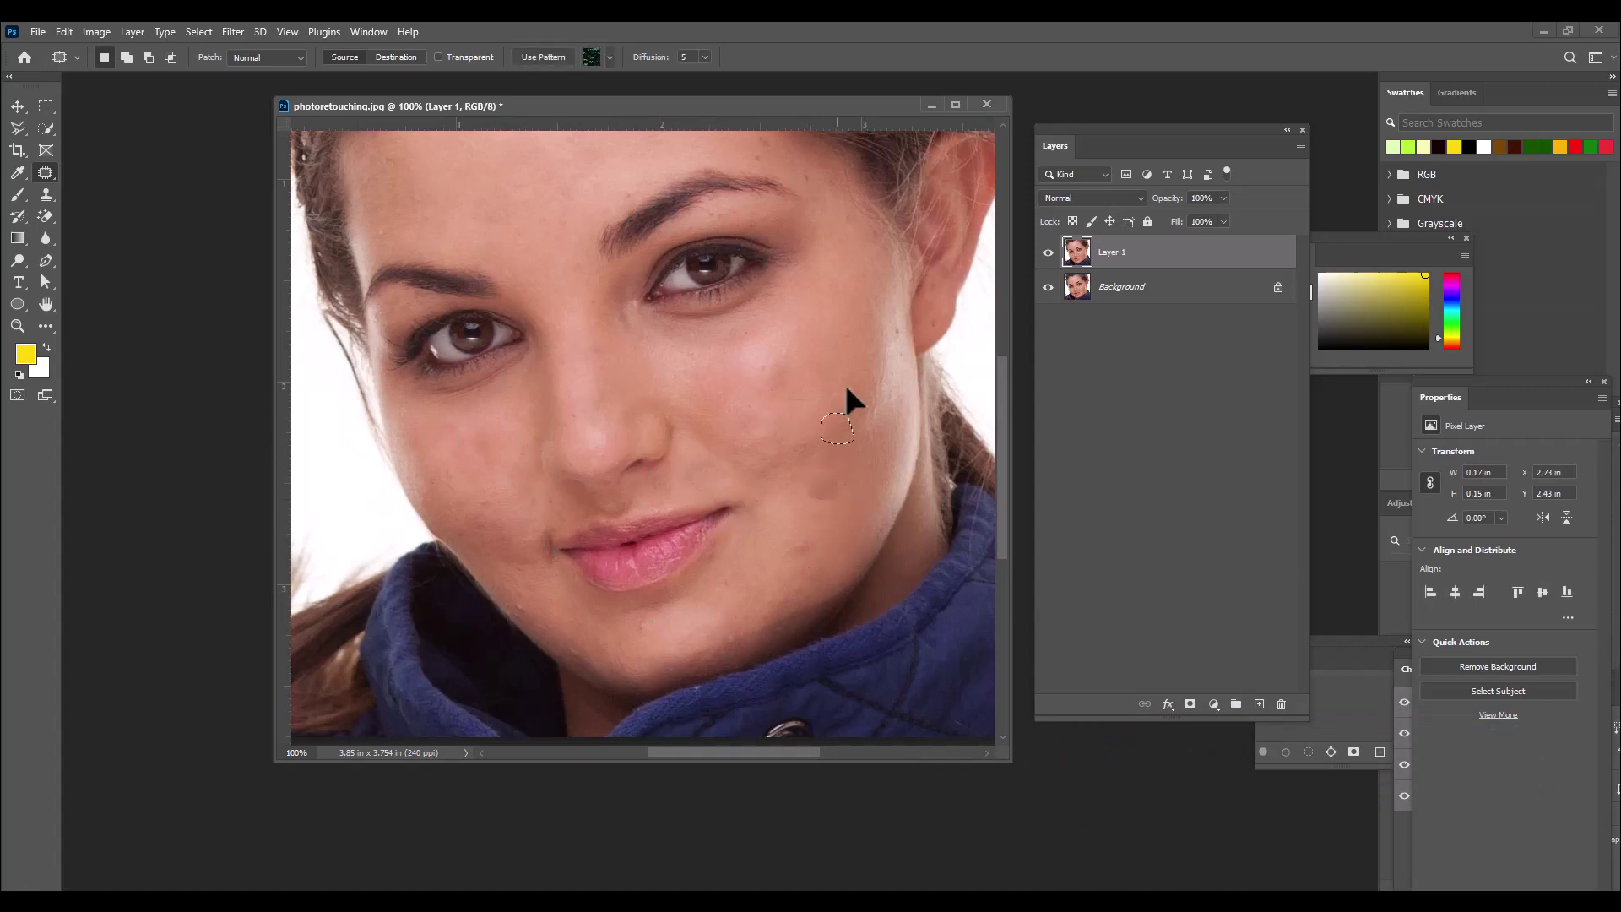
{"action": "key", "text": "ctrl+d"}
{"action": "mouse_move", "coordinate": [814, 533]}
{"action": "left_mouse_down"}
{"action": "mouse_move", "coordinate": [788, 559]}
{"action": "mouse_move", "coordinate": [806, 561]}
{"action": "mouse_move", "coordinate": [821, 490]}
{"action": "left_mouse_up"}
{"action": "key", "text": "ctrl+d"}
Step: Patch the reddish area left on the left cheek with clean skin and clear the selection
{"action": "scroll", "coordinate": [831, 420], "scroll_direction": "up", "scroll_amount": 2}
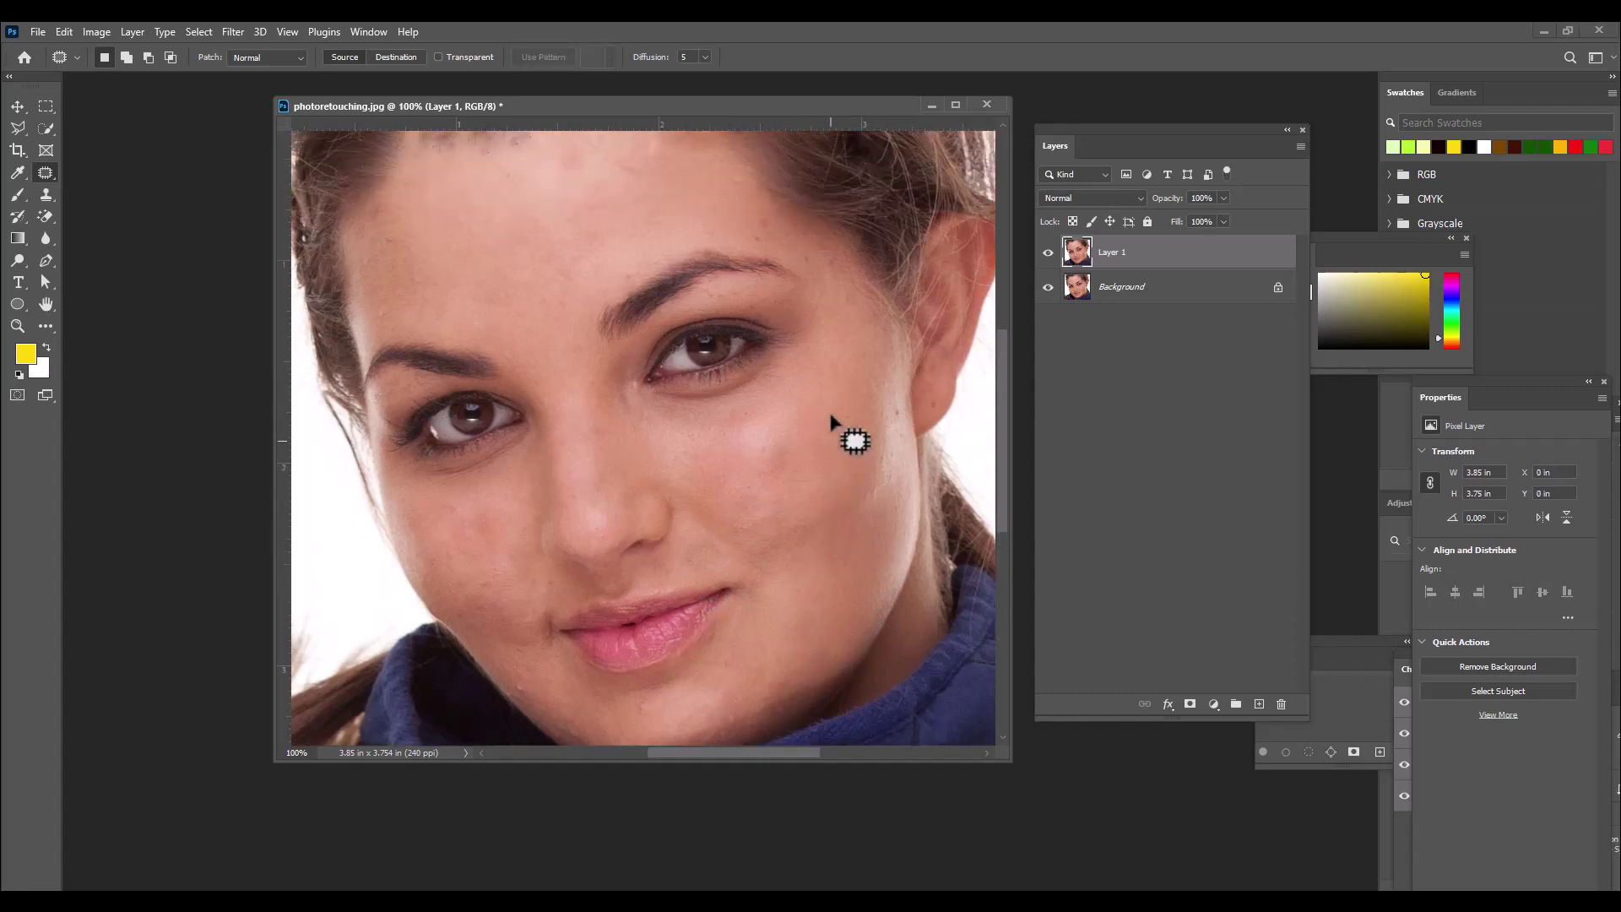
{"action": "key", "text": "ctrl+minus"}
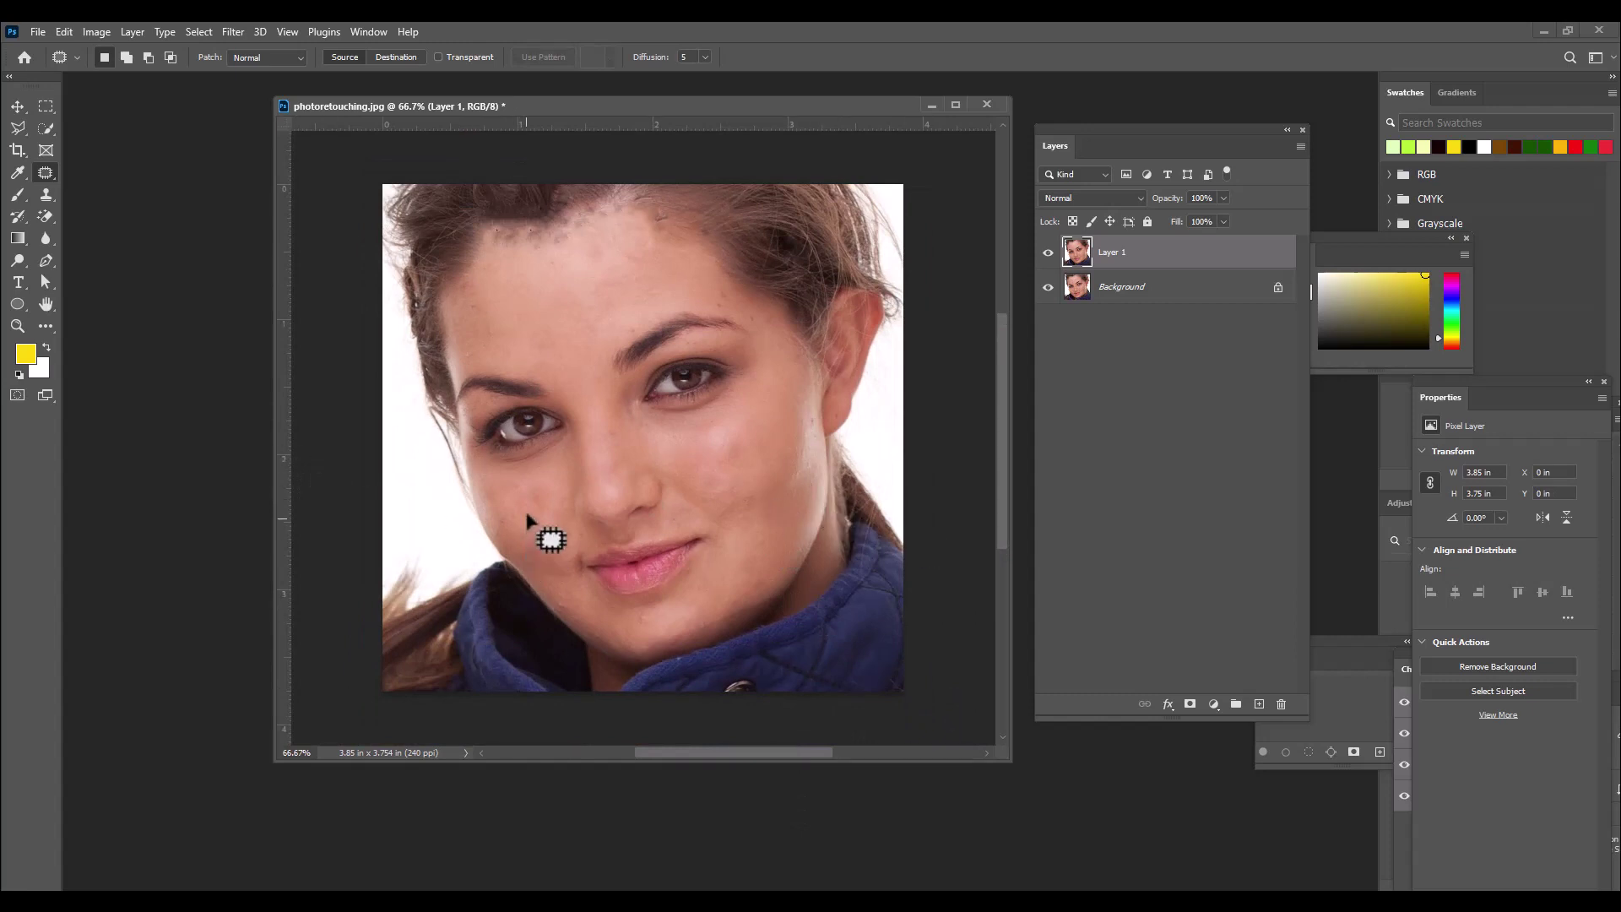
{"action": "mouse_move", "coordinate": [546, 489]}
{"action": "left_mouse_down"}
{"action": "mouse_move", "coordinate": [524, 487]}
{"action": "mouse_move", "coordinate": [547, 511]}
{"action": "mouse_move", "coordinate": [536, 498]}
{"action": "mouse_move", "coordinate": [509, 516]}
{"action": "left_mouse_up"}
{"action": "key", "text": "ctrl+d"}
{"action": "scroll", "coordinate": [812, 453], "scroll_direction": "down", "scroll_amount": 1}
{"action": "scroll", "coordinate": [815, 447], "scroll_direction": "up", "scroll_amount": 1}
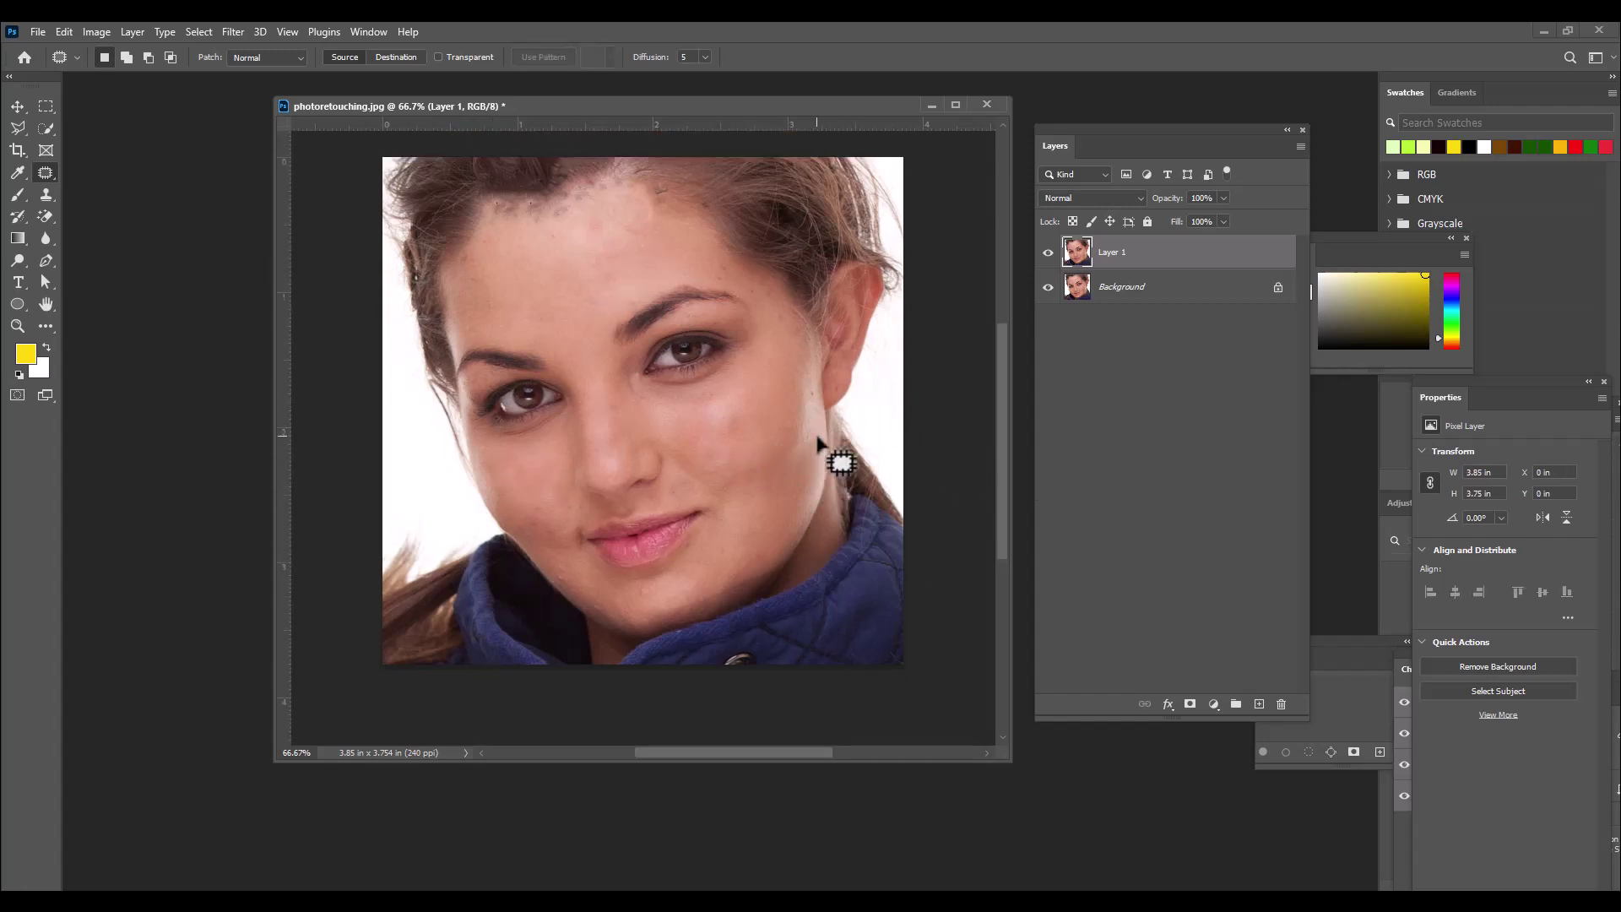
Step: Duplicate the patched Layer 1
{"action": "left_click_drag", "start_coordinate": [536, 110], "coordinate": [517, 114]}
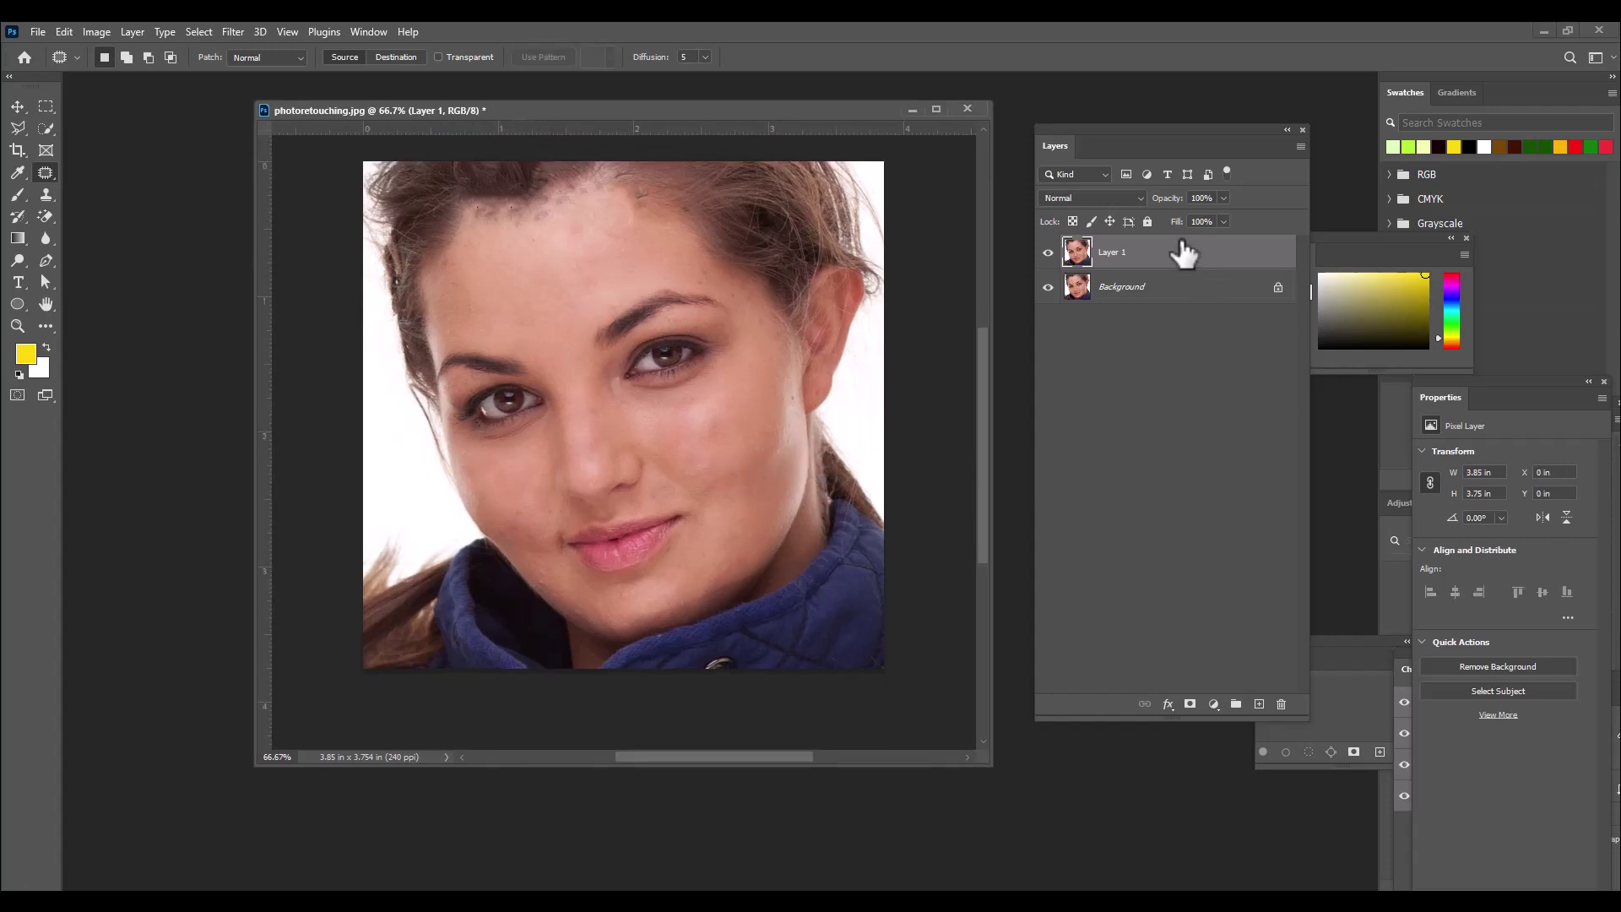
{"action": "key", "text": "ctrl+j"}
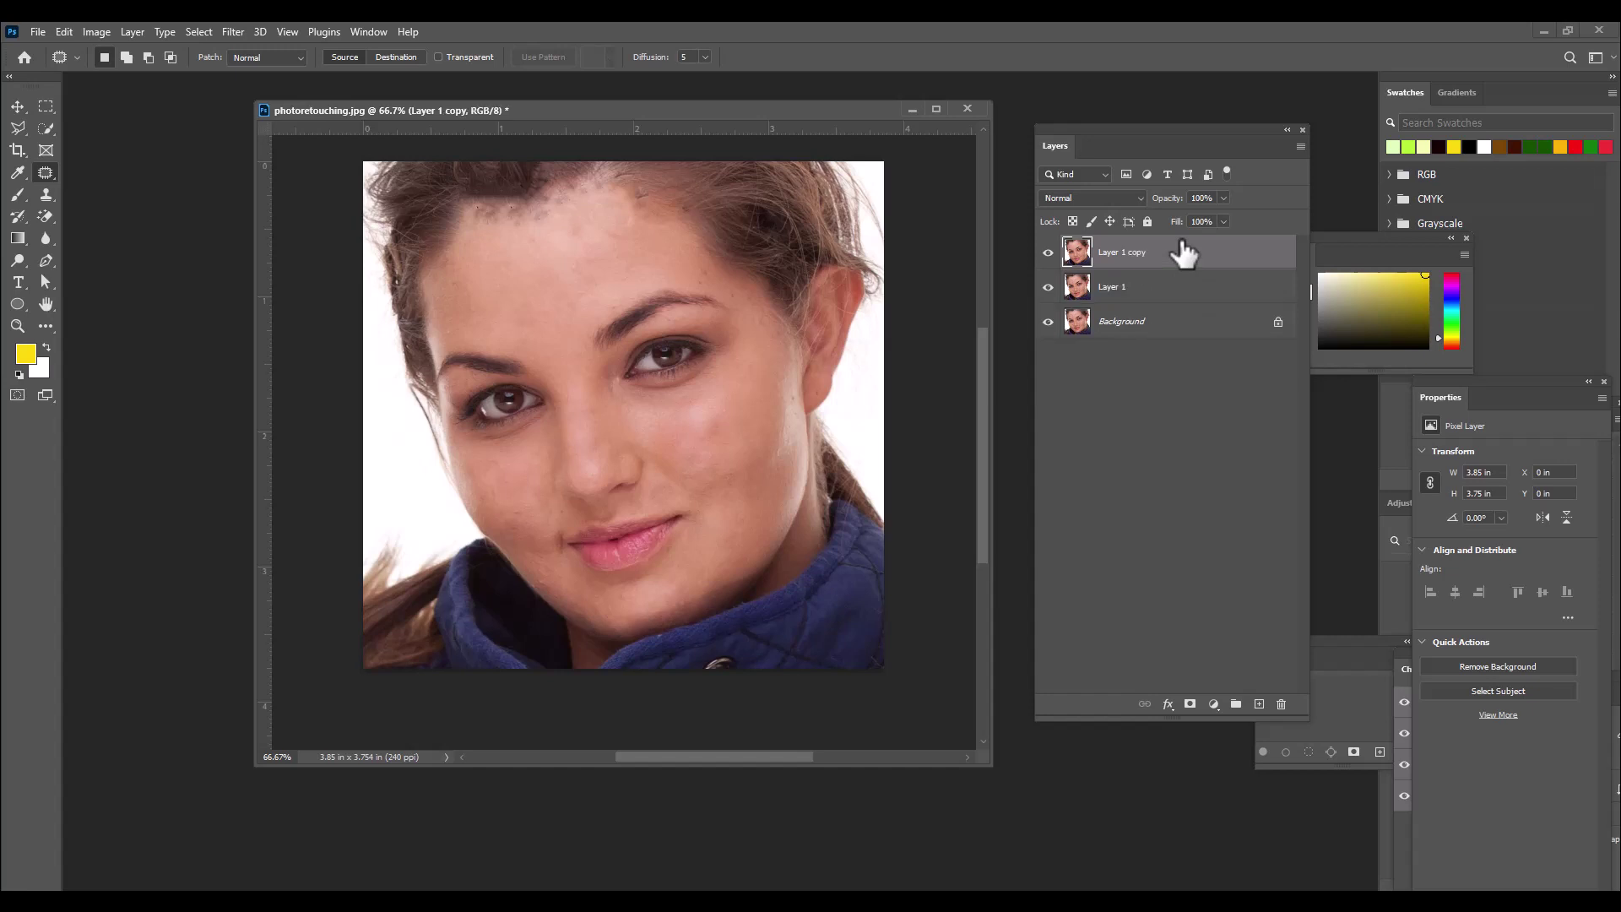
{"action": "left_click_drag", "start_coordinate": [620, 108], "coordinate": [584, 125]}
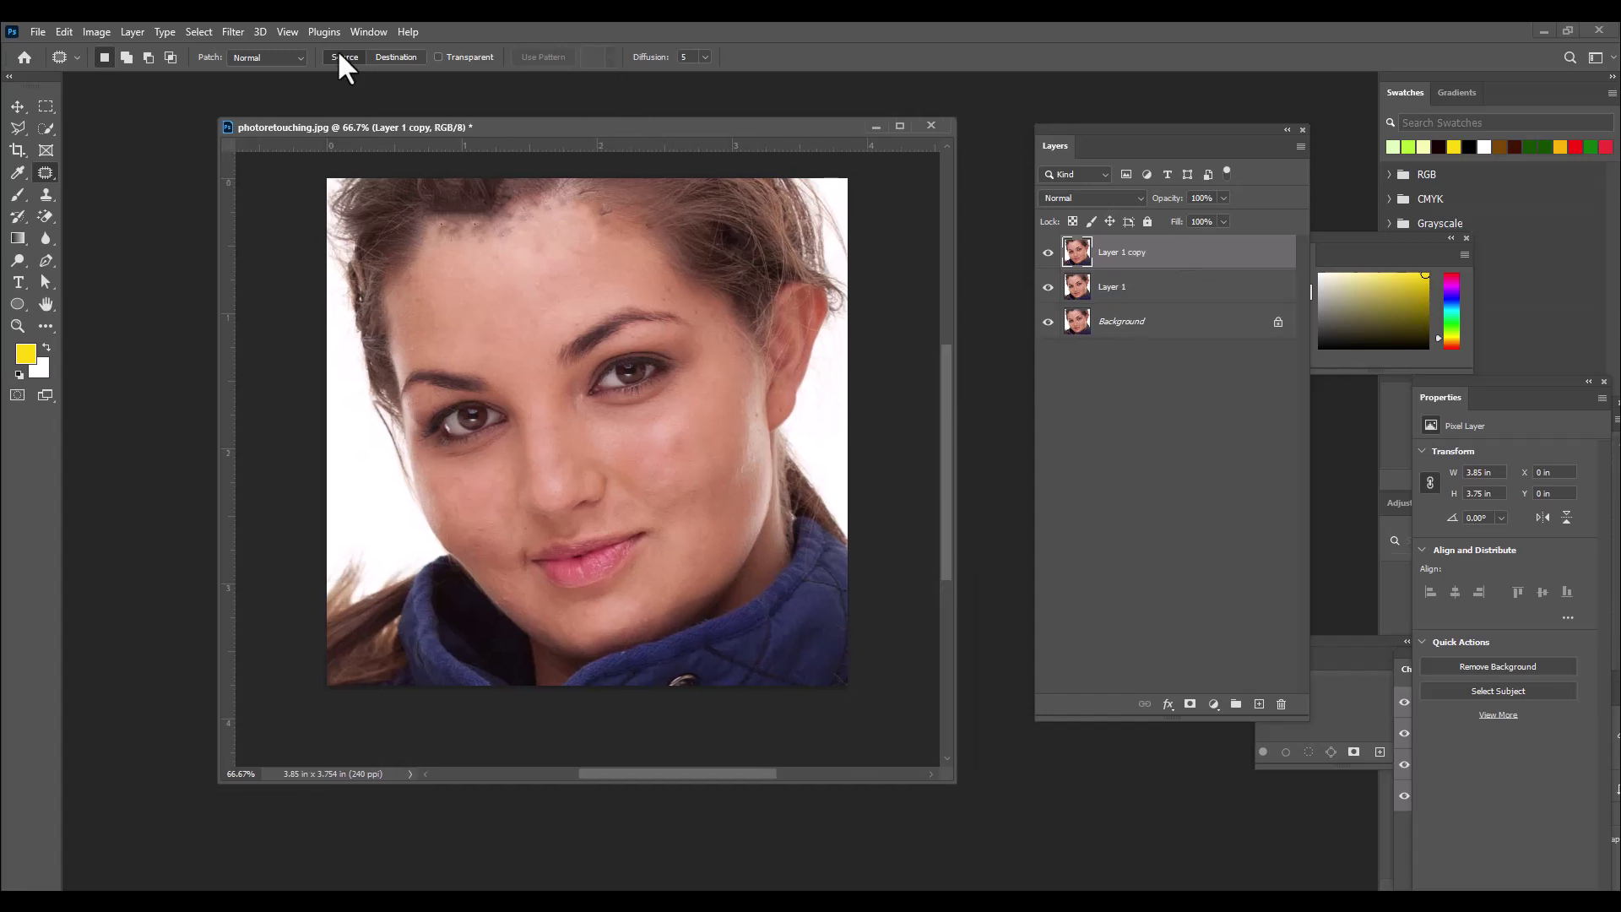
Step: Apply a Surface Blur to Layer 1 copy with a radius of 33 pixels and a threshold of 20 levels
{"action": "left_click", "coordinate": [233, 31]}
{"action": "mouse_move", "coordinate": [291, 250]}
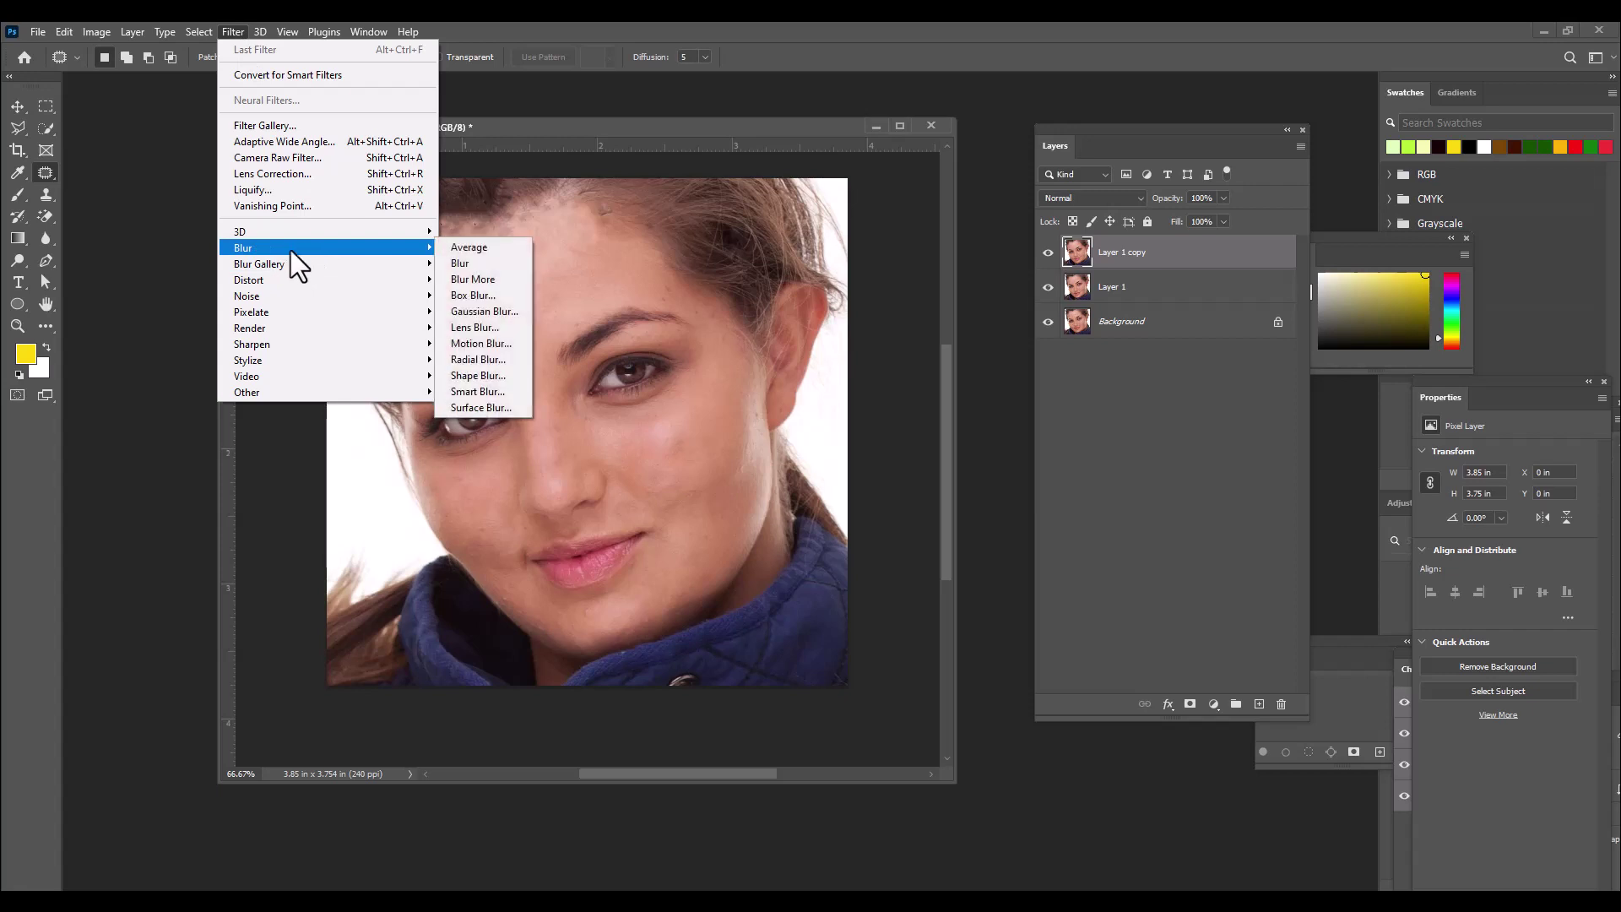
{"action": "left_click", "coordinate": [514, 407]}
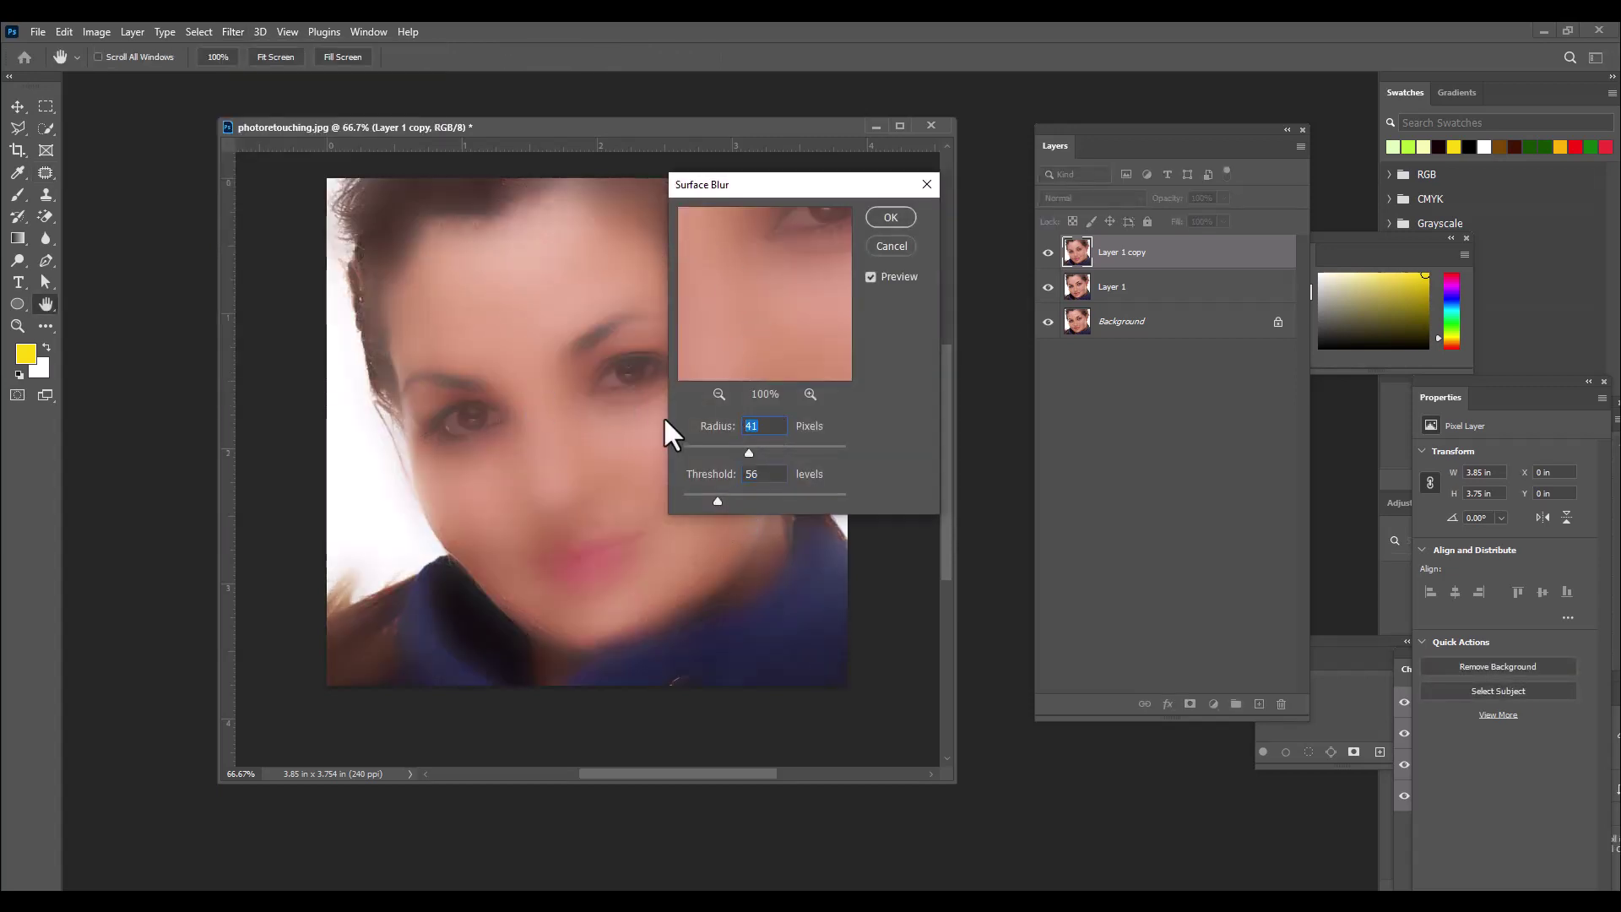
{"action": "type", "text": "33"}
{"action": "type", "text": "28"}
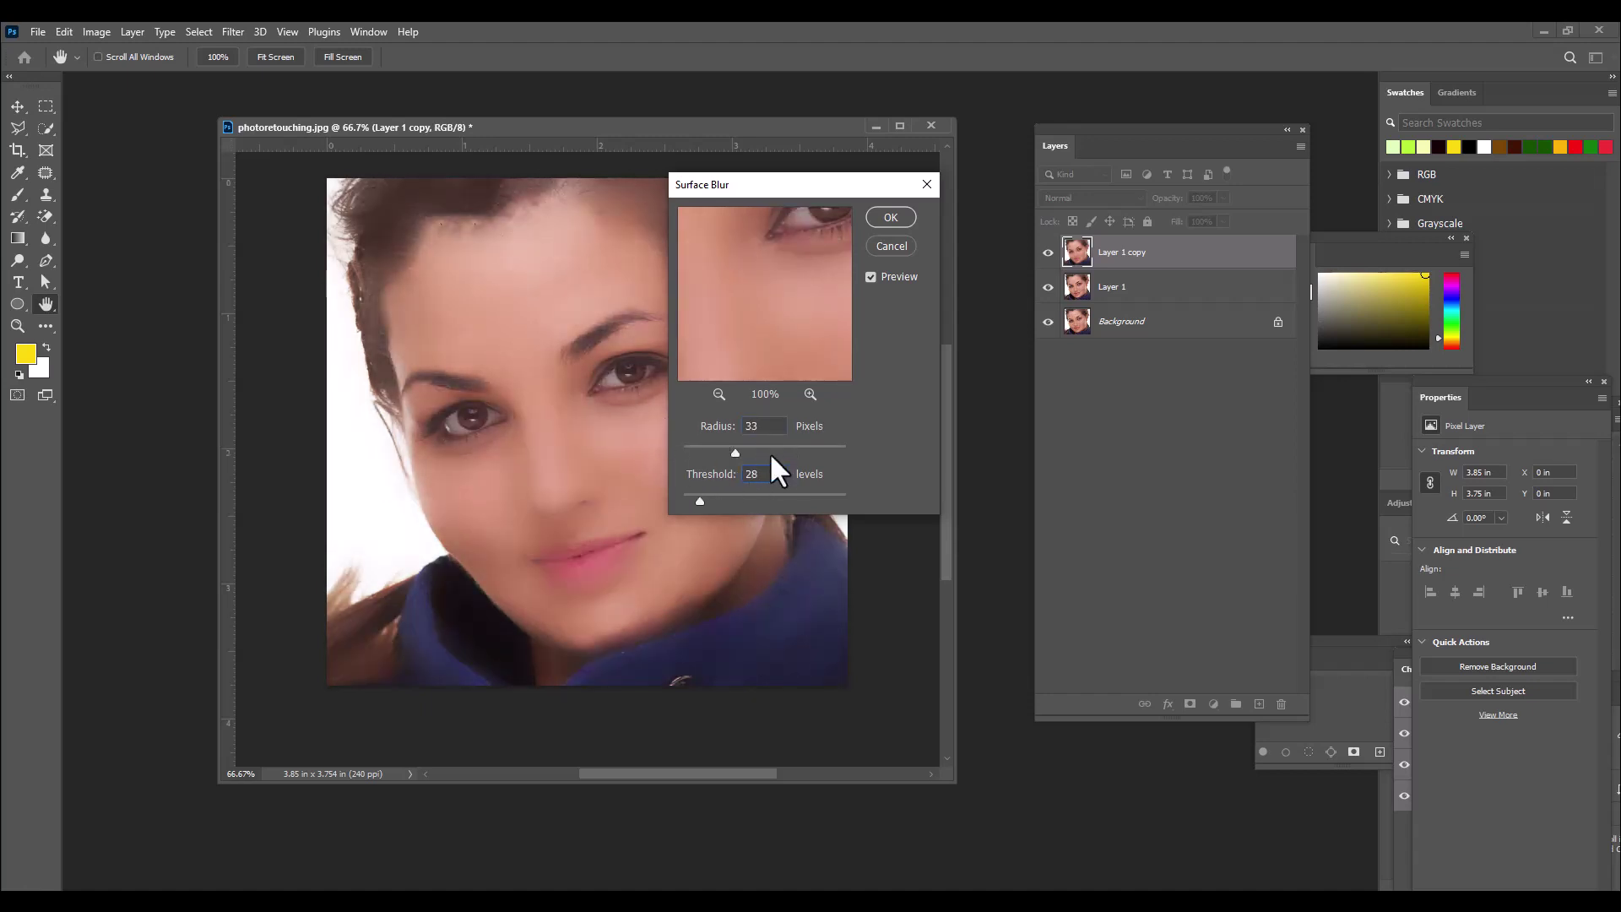
{"action": "left_click_drag", "start_coordinate": [753, 180], "coordinate": [805, 189]}
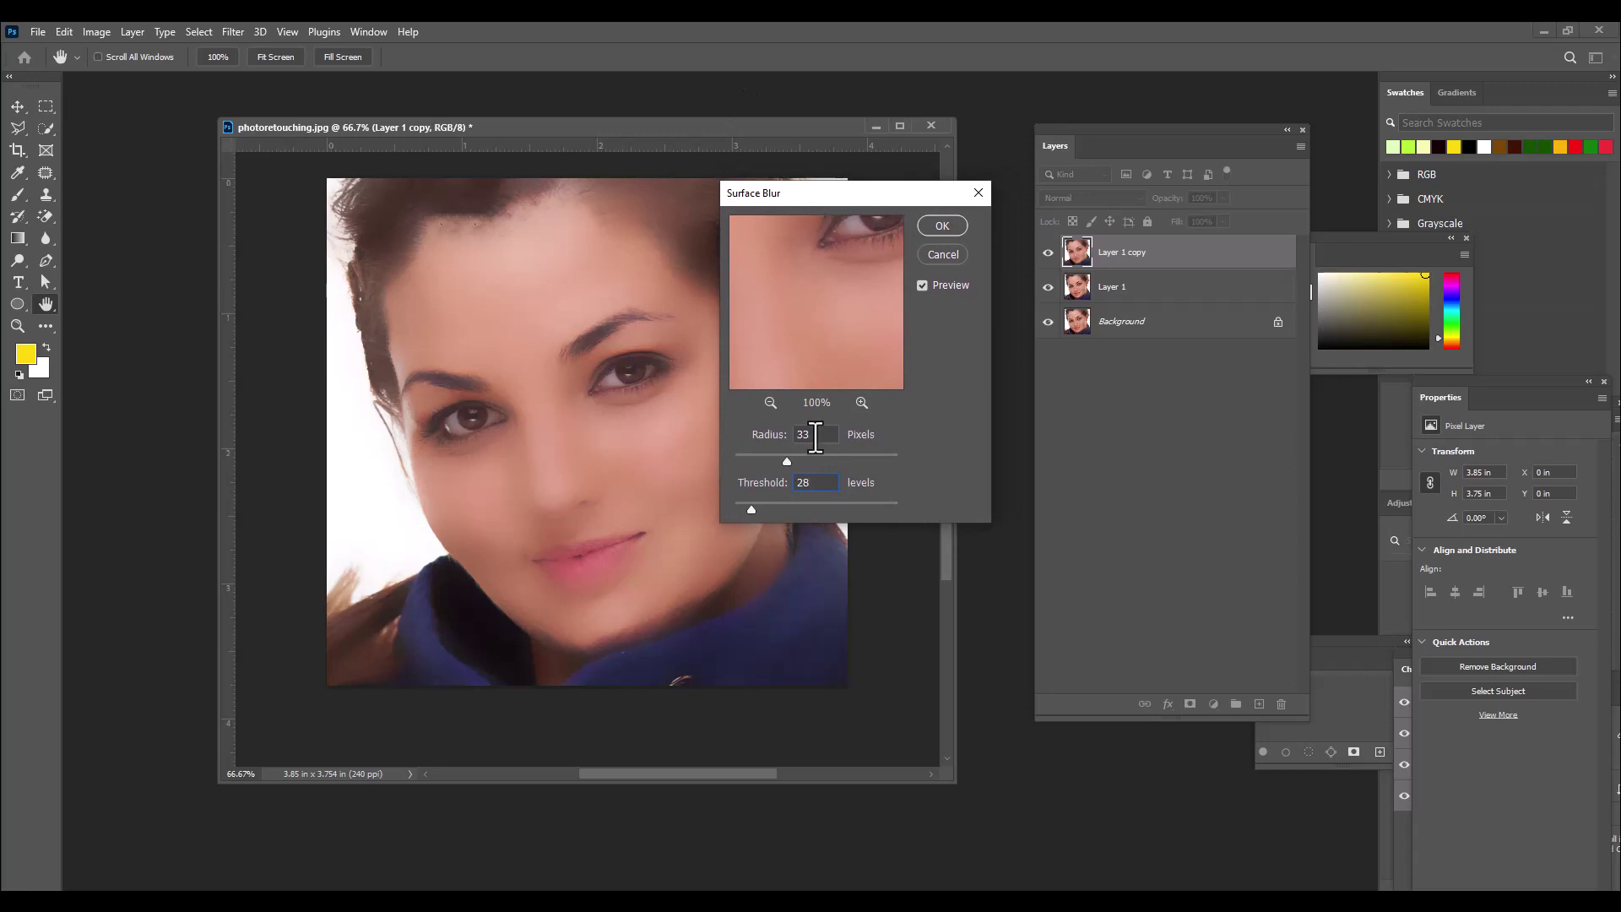
{"action": "left_click", "coordinate": [744, 506]}
{"action": "left_click_drag", "start_coordinate": [783, 196], "coordinate": [732, 206]}
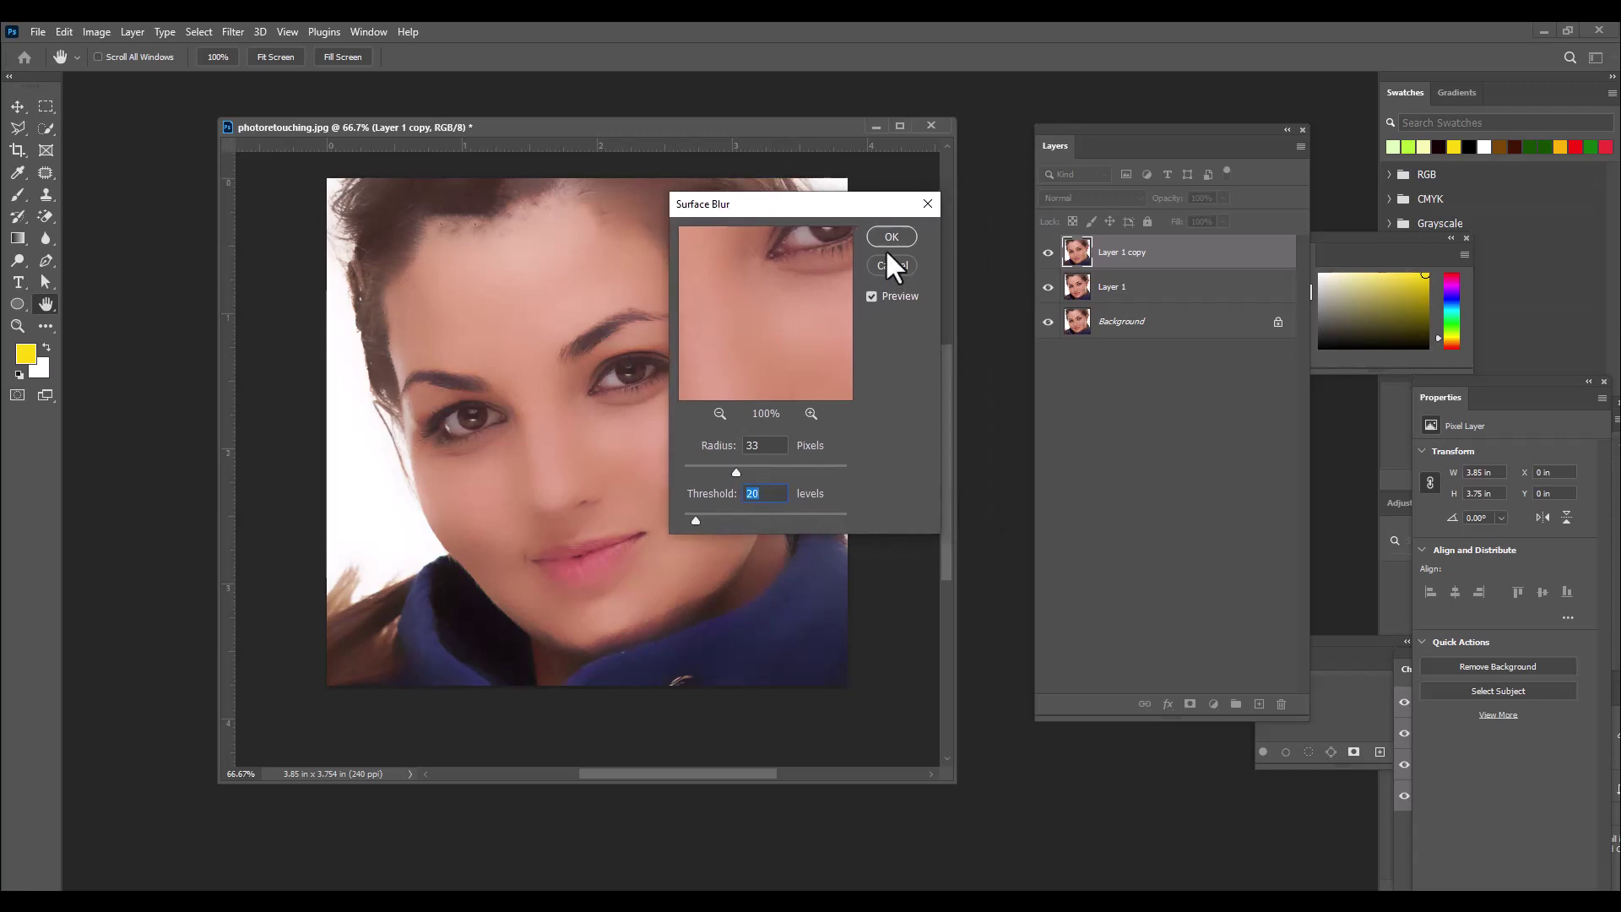
{"action": "left_click", "coordinate": [888, 240]}
Step: Add a black hide-all layer mask to the blurred Layer 1 copy
{"action": "left_click_drag", "start_coordinate": [733, 127], "coordinate": [708, 125]}
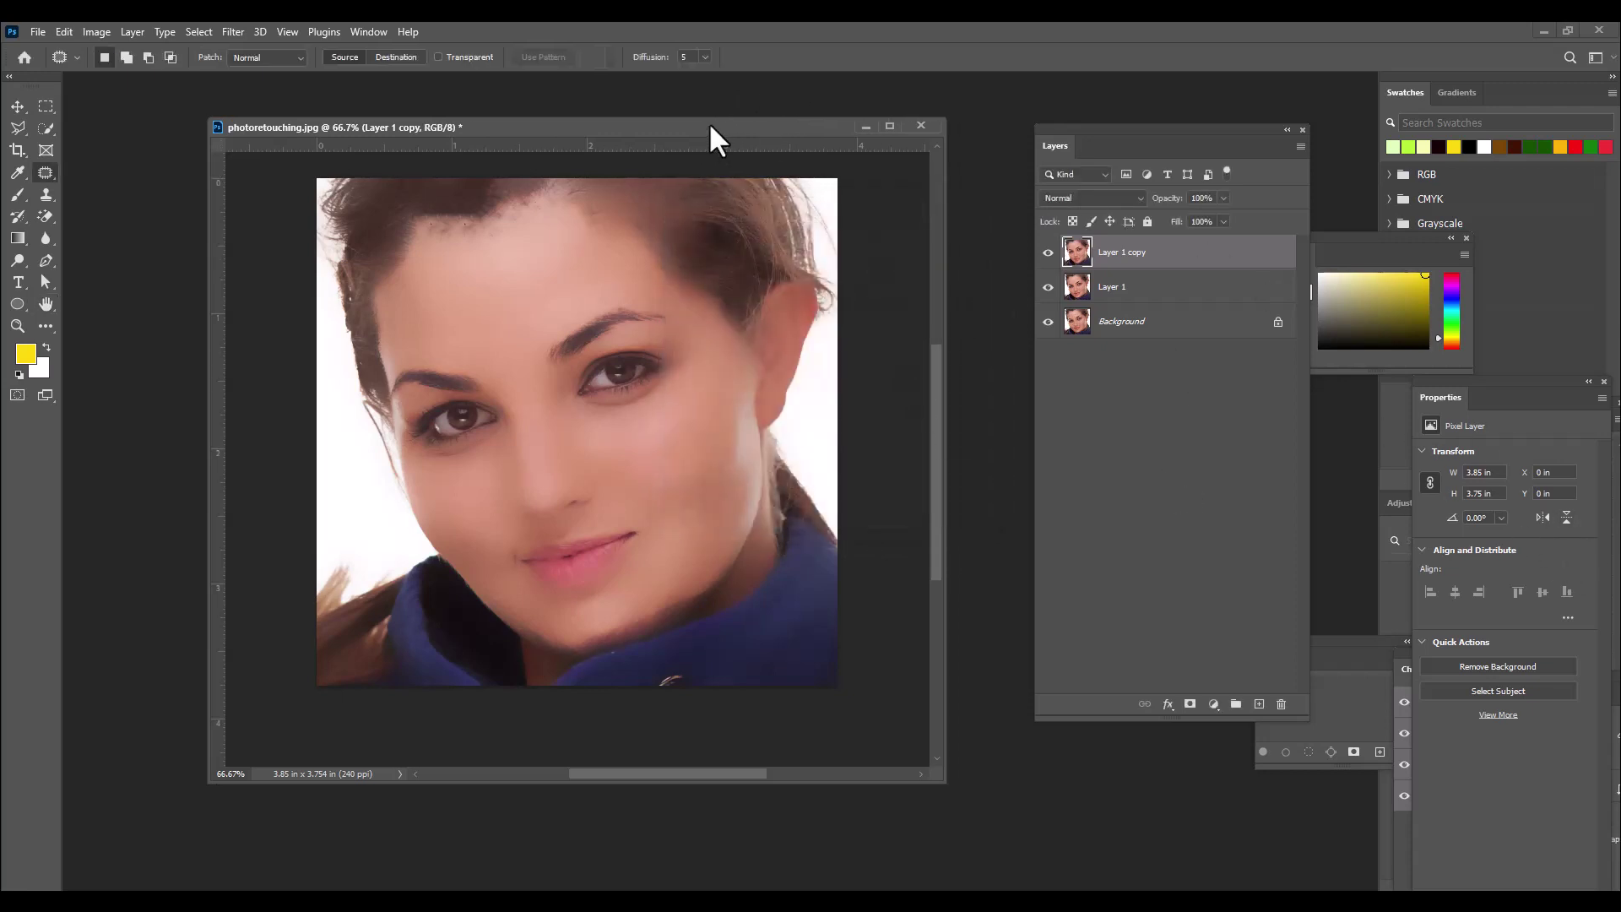
{"action": "left_click_drag", "start_coordinate": [1090, 137], "coordinate": [1059, 139]}
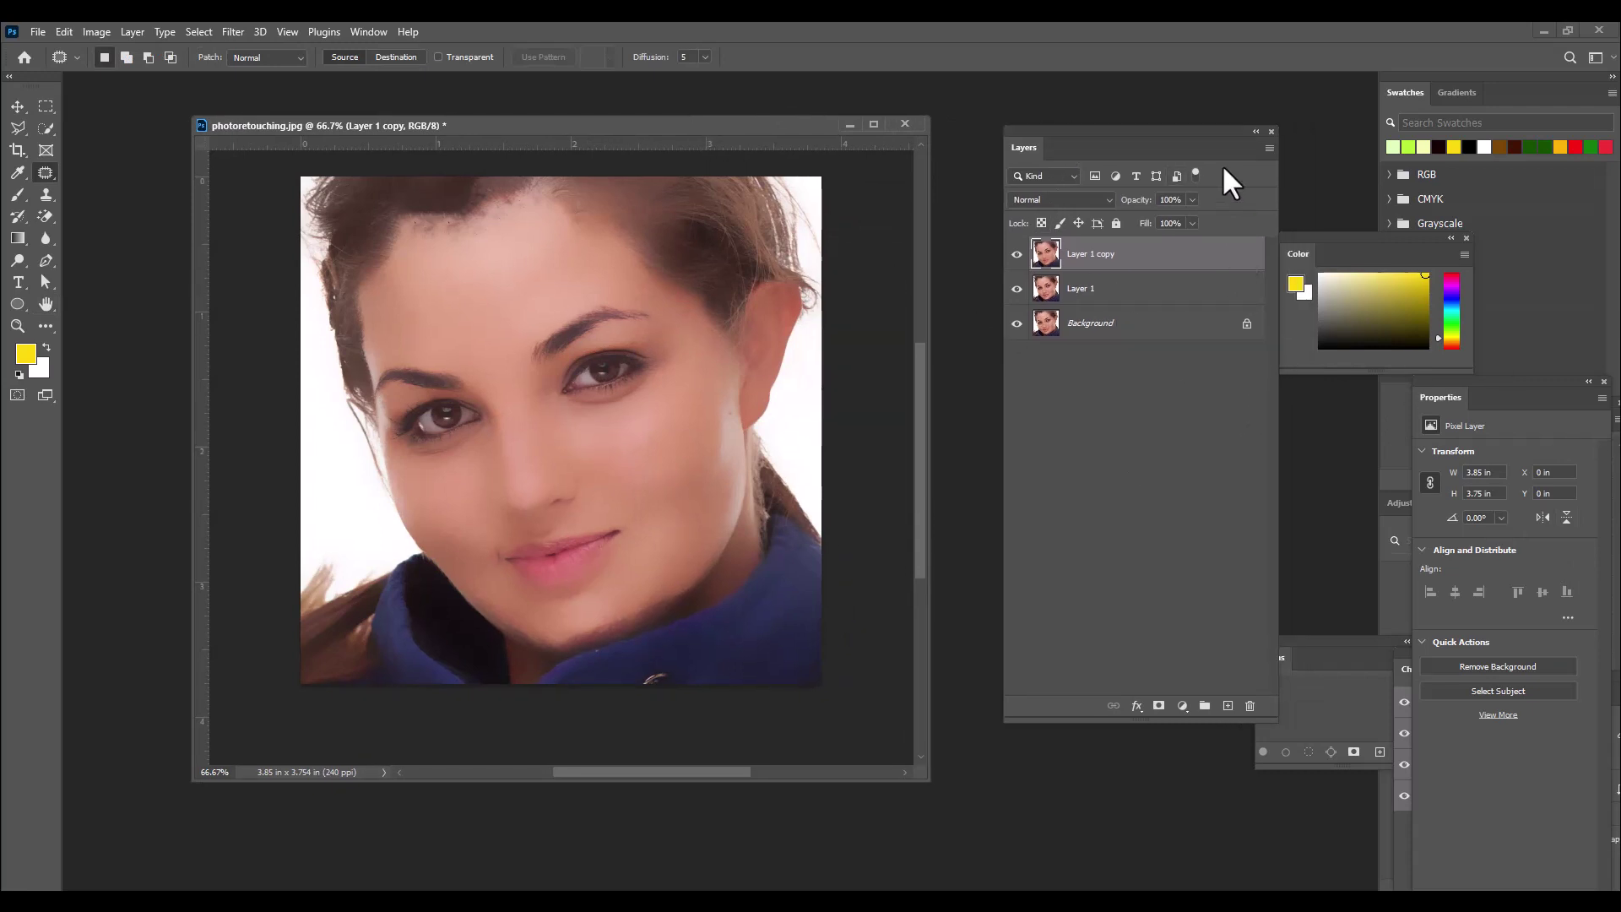
{"action": "left_click_drag", "start_coordinate": [1078, 133], "coordinate": [1052, 135]}
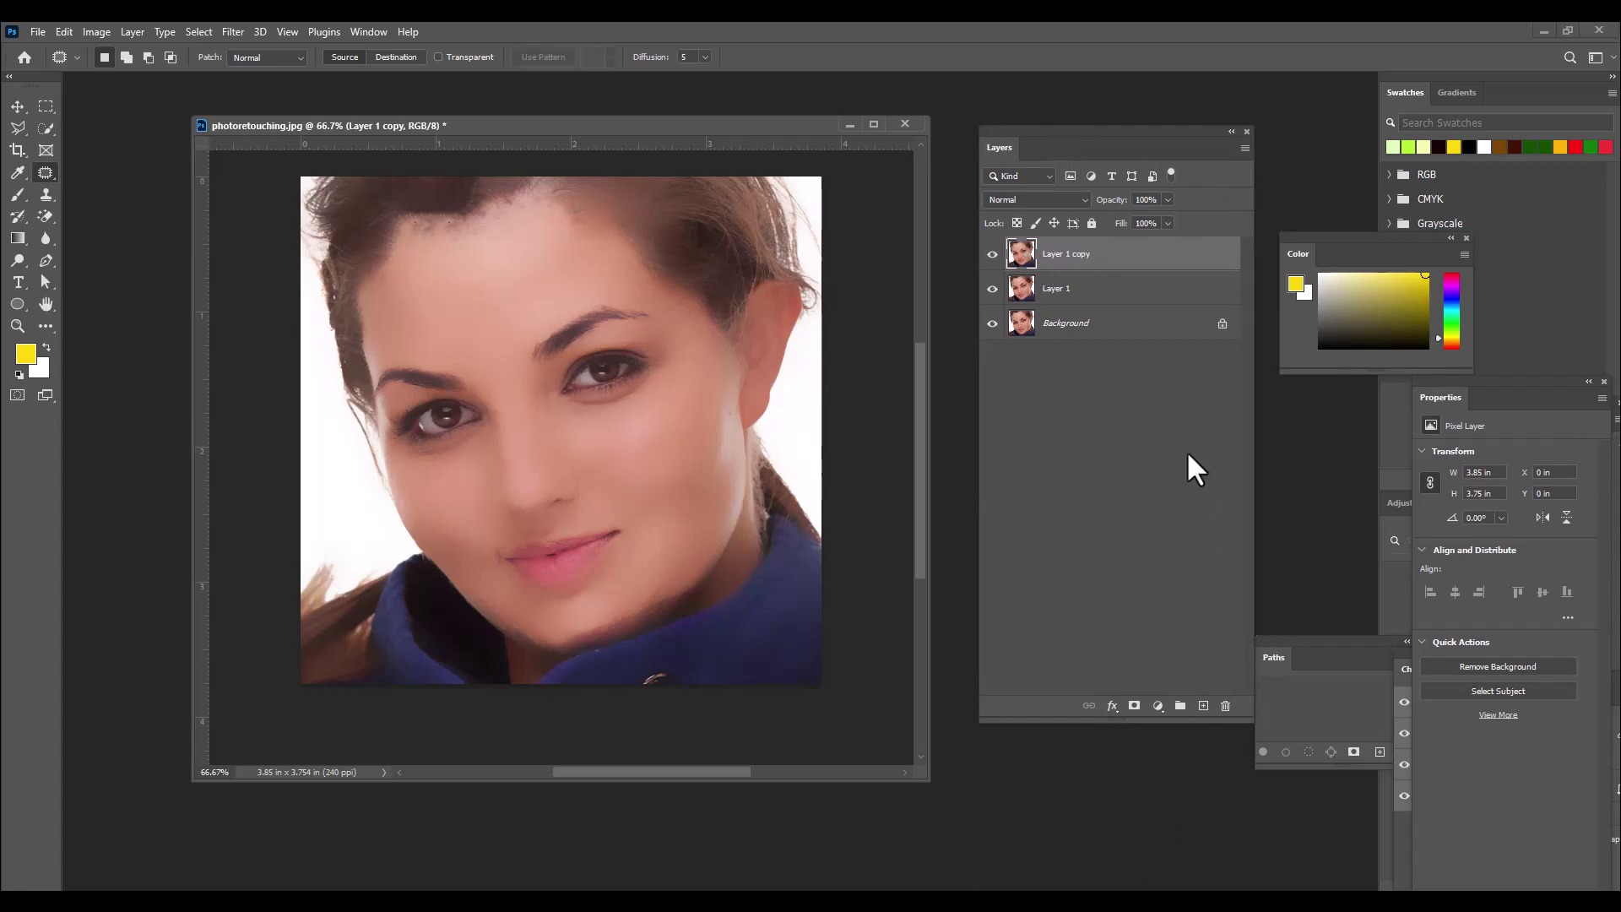
{"action": "left_click", "coordinate": [1133, 706], "text": "alt"}
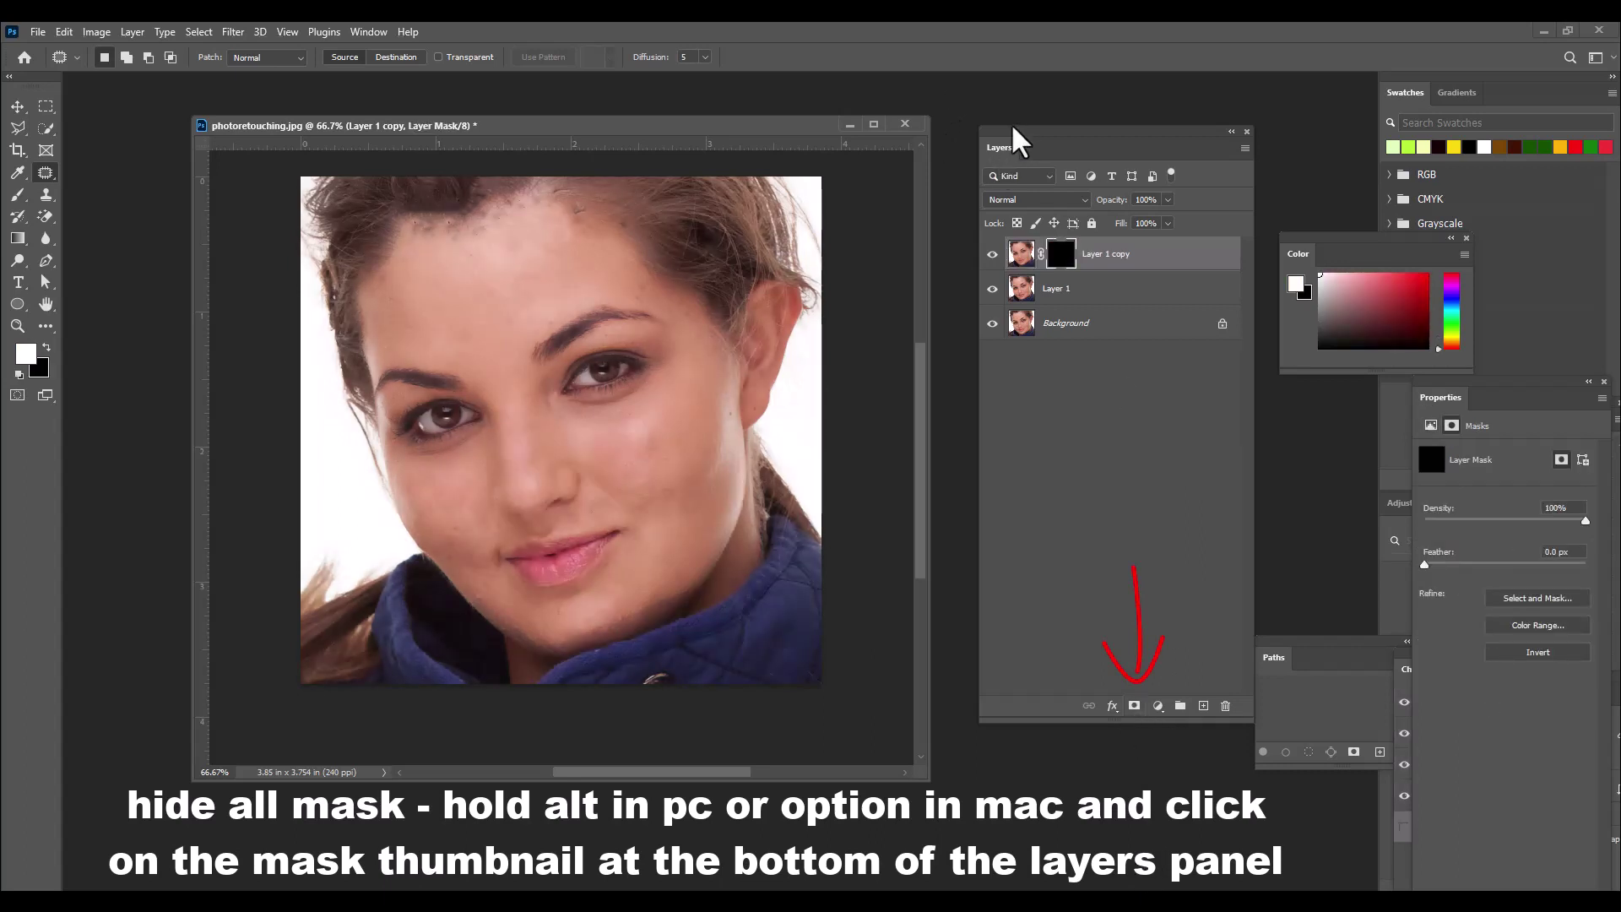
Step: Choose the Brush tool with the Soft Round preset at 0% hardness
{"action": "left_click_drag", "start_coordinate": [1015, 139], "coordinate": [1004, 139]}
{"action": "left_click_drag", "start_coordinate": [26, 200], "coordinate": [95, 207]}
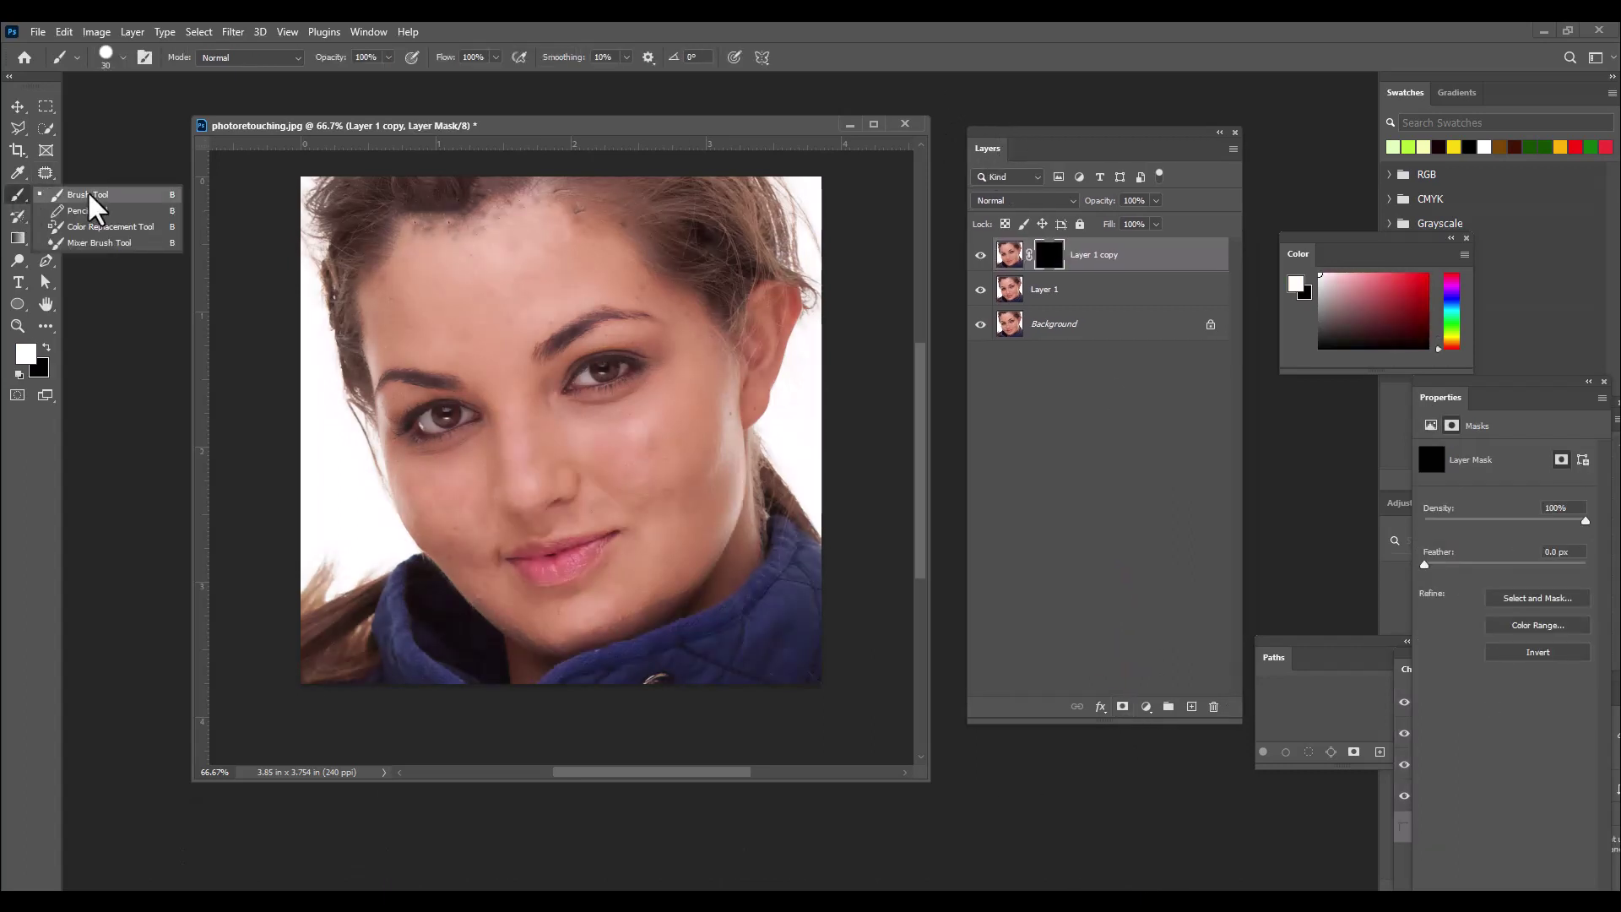
{"action": "left_click", "coordinate": [106, 56]}
{"action": "left_click", "coordinate": [95, 291]}
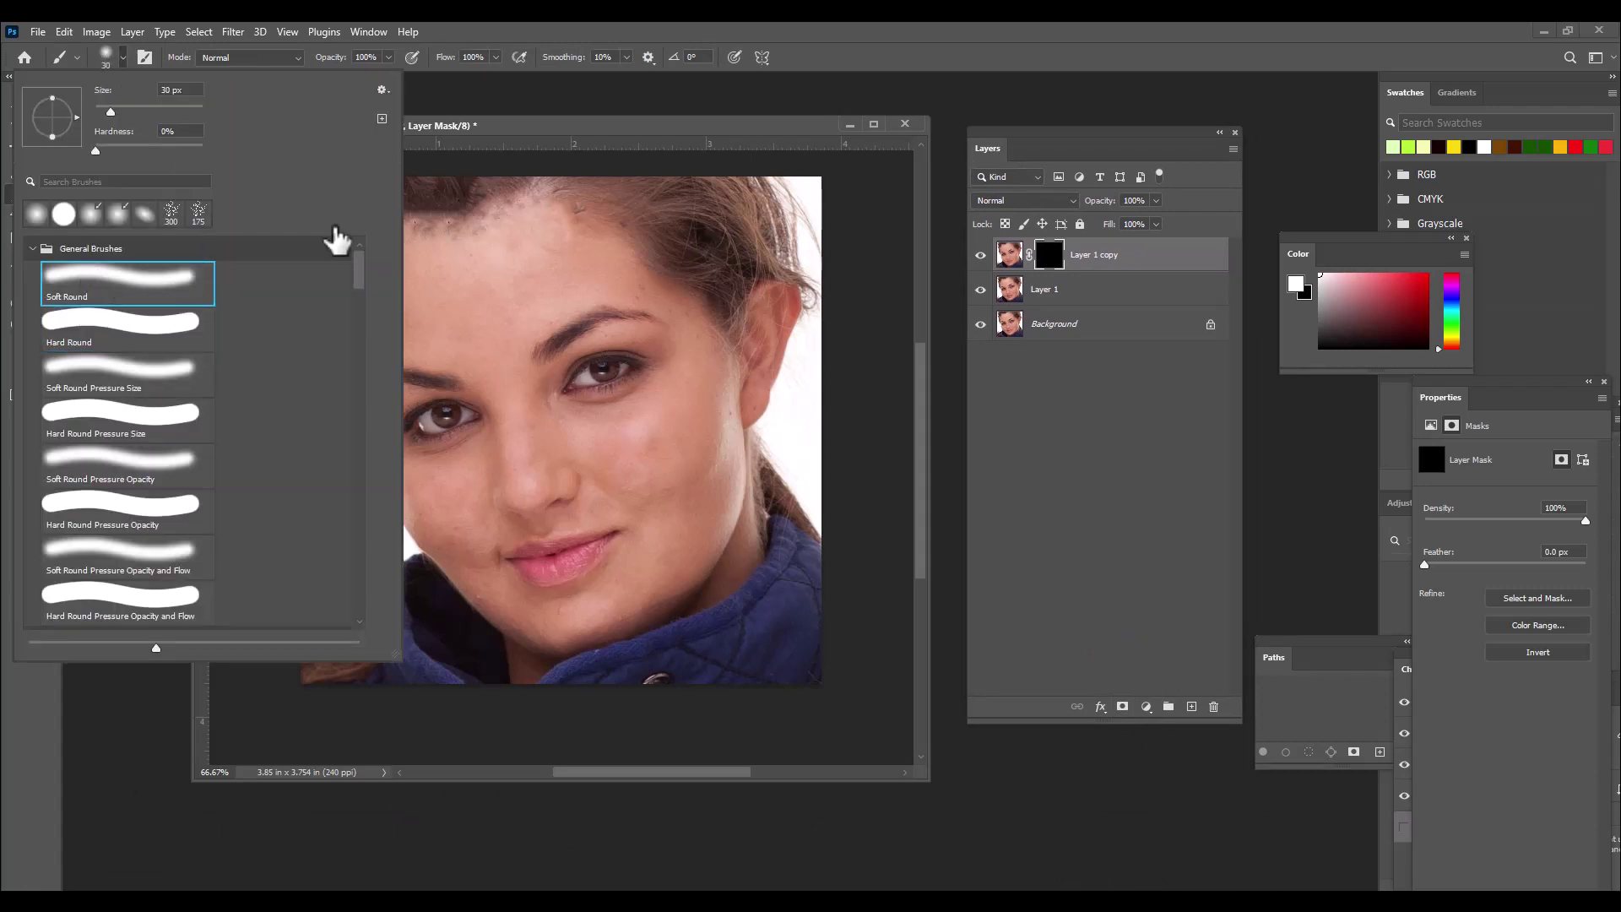
{"action": "left_click", "coordinate": [545, 127]}
Step: Enlarge the brush to 125 px
{"action": "left_click_drag", "start_coordinate": [545, 127], "coordinate": [570, 117]}
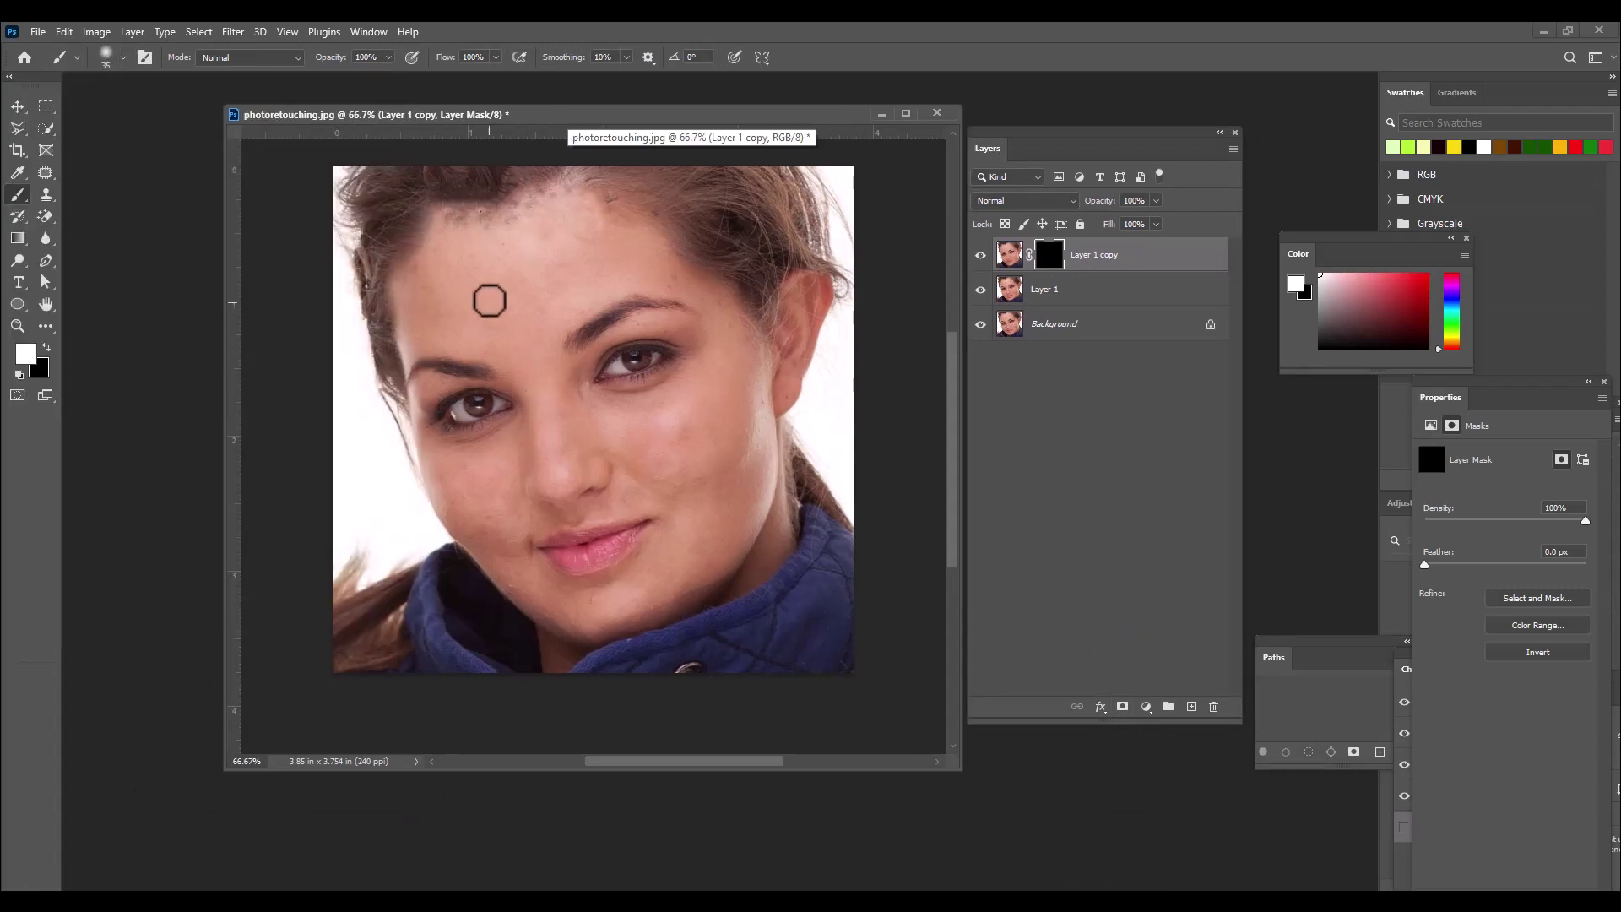
{"action": "key", "text": "bracketright"}
{"action": "key", "text": "bracketright"}
{"action": "key", "text": "bracketright"}
{"action": "key", "text": "bracketright"}
{"action": "key", "text": "bracketright"}
{"action": "key", "text": "bracketright"}
{"action": "key", "text": "bracketright"}
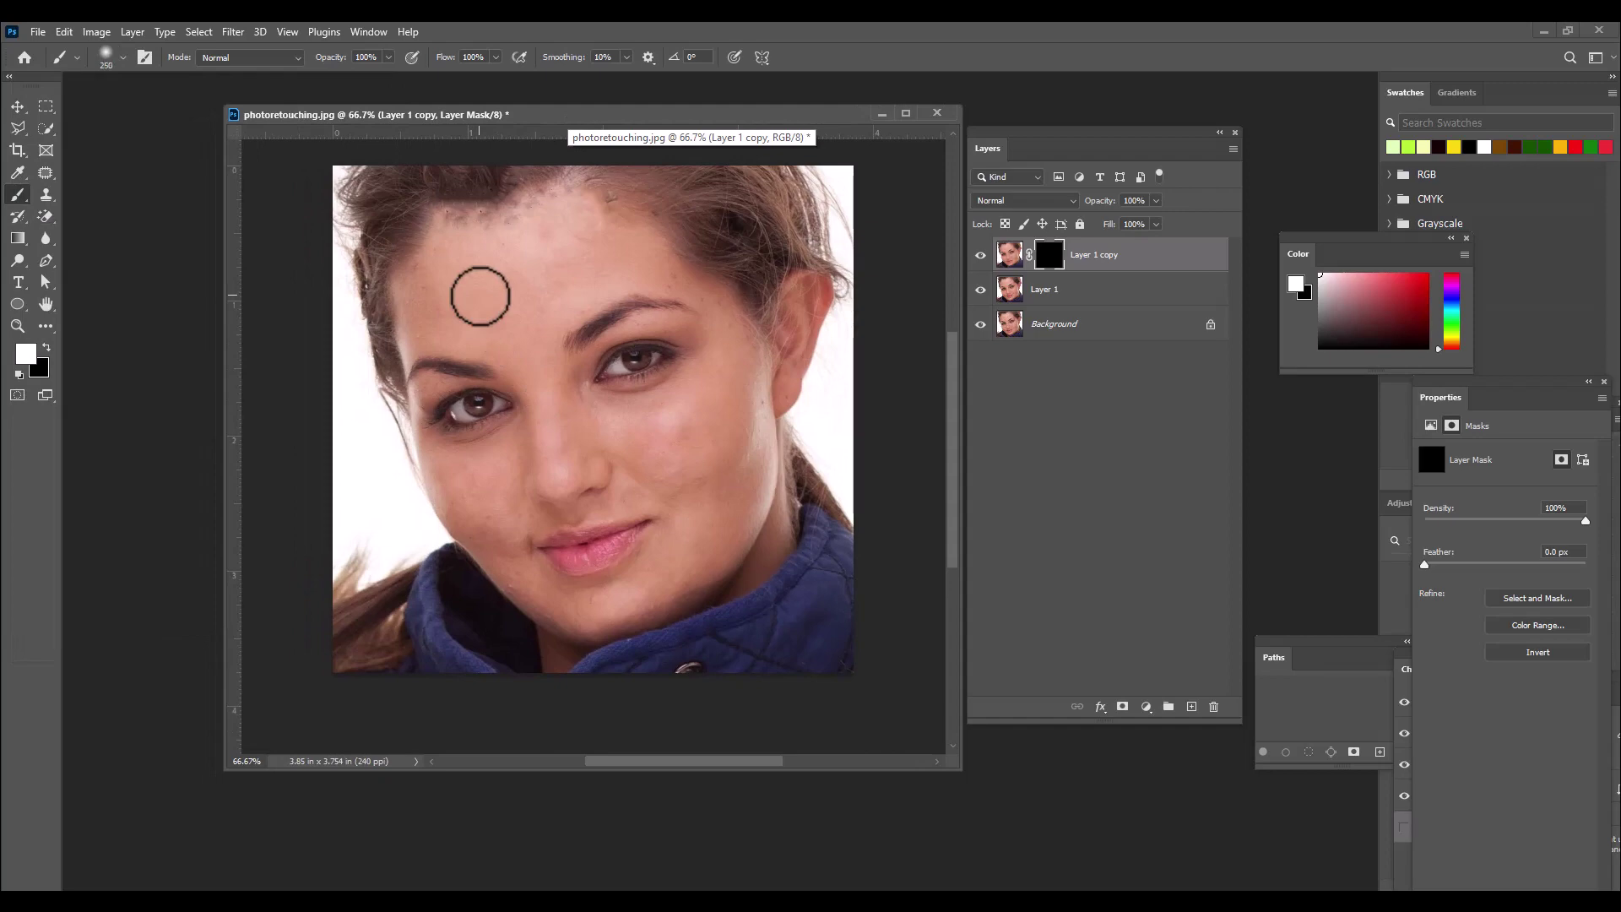
{"action": "key", "text": "bracketright"}
{"action": "key", "text": "bracketright"}
{"action": "key", "text": "bracketright"}
{"action": "key", "text": "bracketright"}
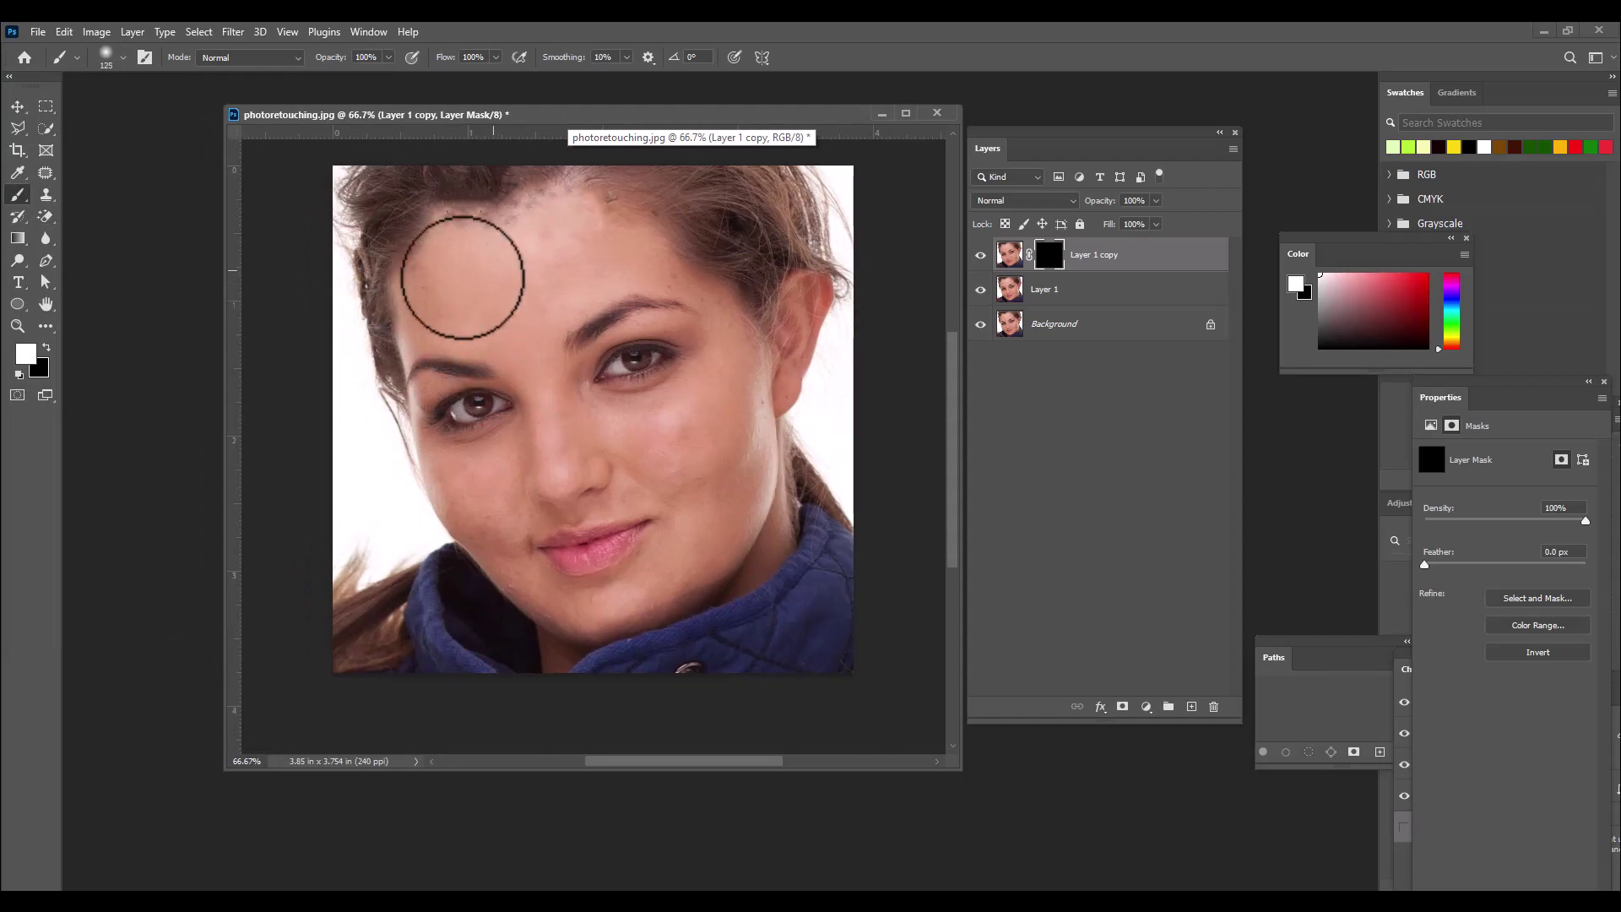
Step: Paint white on the Layer 1 copy mask over the forehead, cheeks and chin to reveal the smoothed skin
{"action": "mouse_move", "coordinate": [462, 276]}
{"action": "left_mouse_down"}
{"action": "mouse_move", "coordinate": [486, 318]}
{"action": "mouse_move", "coordinate": [422, 290]}
{"action": "mouse_move", "coordinate": [556, 258]}
{"action": "mouse_move", "coordinate": [484, 256]}
{"action": "mouse_move", "coordinate": [634, 248]}
{"action": "mouse_move", "coordinate": [595, 252]}
{"action": "mouse_move", "coordinate": [516, 320]}
{"action": "mouse_move", "coordinate": [447, 322]}
{"action": "mouse_move", "coordinate": [530, 321]}
{"action": "mouse_move", "coordinate": [468, 320]}
{"action": "mouse_move", "coordinate": [505, 330]}
{"action": "mouse_move", "coordinate": [547, 282]}
{"action": "mouse_move", "coordinate": [499, 270]}
{"action": "mouse_move", "coordinate": [570, 266]}
{"action": "mouse_move", "coordinate": [430, 291]}
{"action": "mouse_move", "coordinate": [496, 270]}
{"action": "left_mouse_up"}
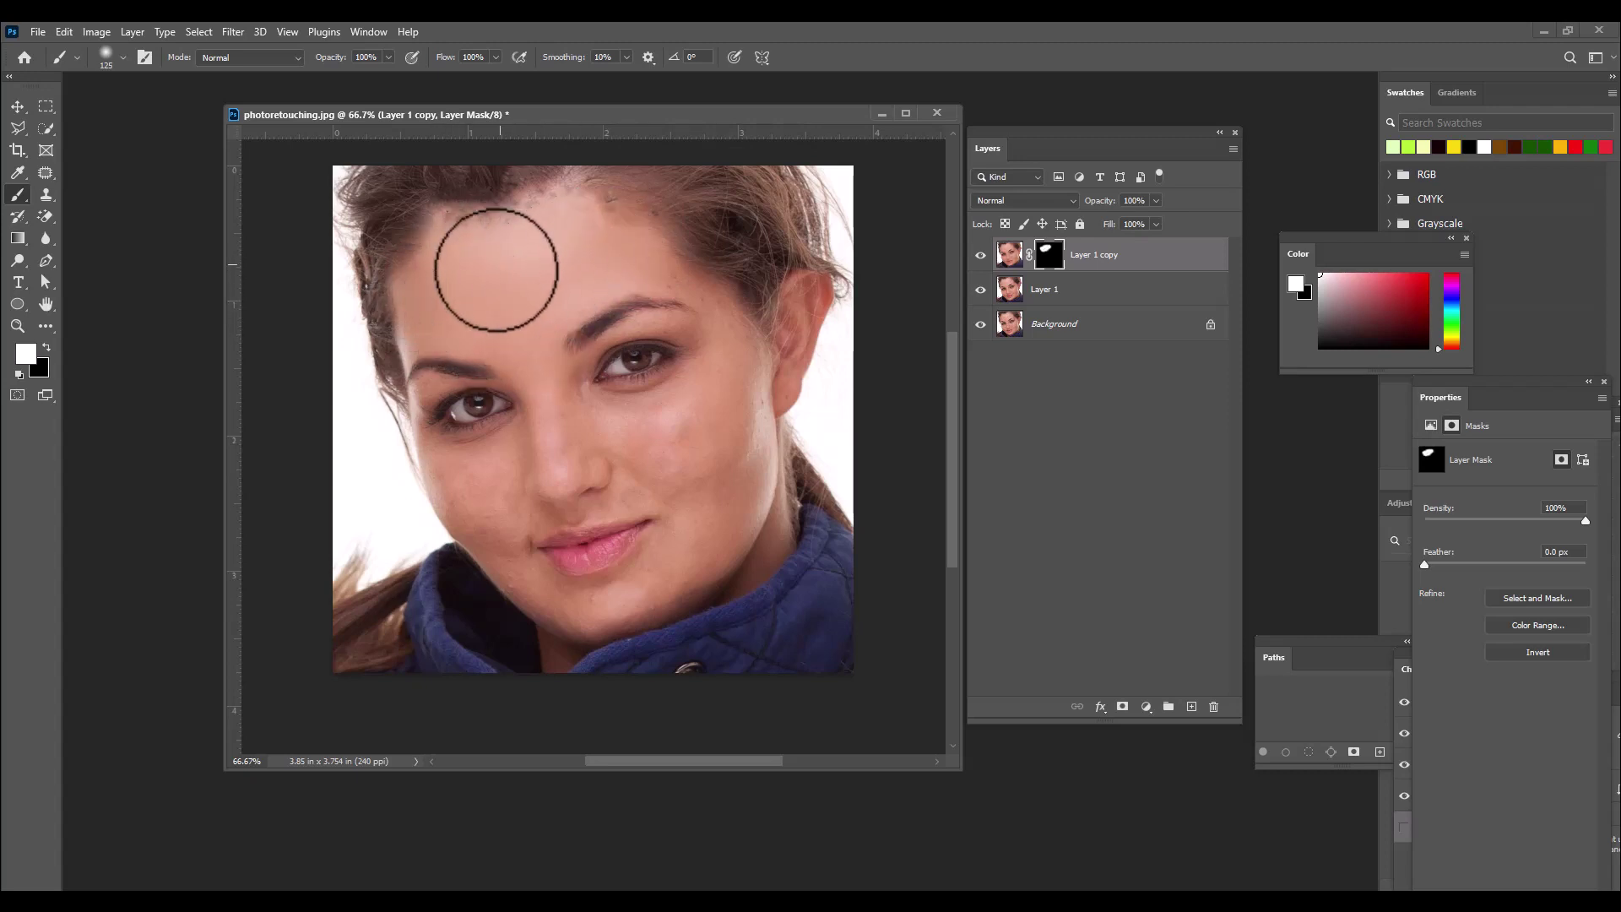
{"action": "mouse_move", "coordinate": [658, 472]}
{"action": "left_mouse_down"}
{"action": "mouse_move", "coordinate": [676, 492]}
{"action": "mouse_move", "coordinate": [641, 412]}
{"action": "mouse_move", "coordinate": [714, 485]}
{"action": "mouse_move", "coordinate": [694, 420]}
{"action": "mouse_move", "coordinate": [706, 463]}
{"action": "mouse_move", "coordinate": [633, 416]}
{"action": "mouse_move", "coordinate": [620, 430]}
{"action": "mouse_move", "coordinate": [723, 384]}
{"action": "mouse_move", "coordinate": [720, 518]}
{"action": "mouse_move", "coordinate": [680, 560]}
{"action": "left_mouse_up"}
{"action": "left_click_drag", "start_coordinate": [491, 116], "coordinate": [498, 119]}
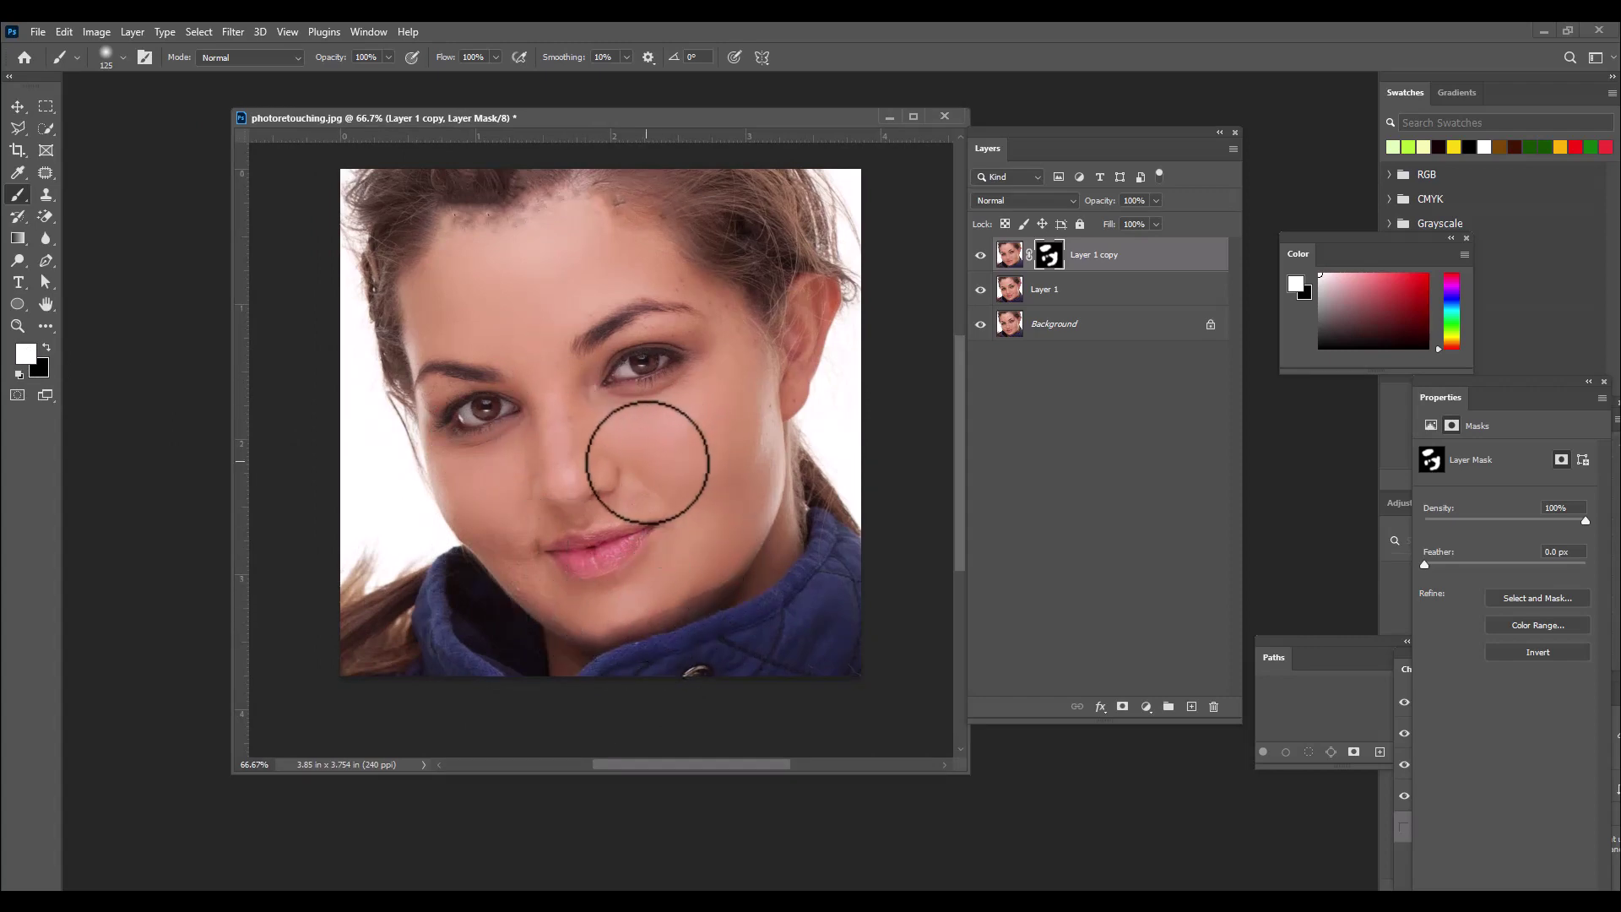
Step: Shrink the brush to 70 px and paint white on the Layer 1 copy mask around the nose and mouth
{"action": "key", "text": "bracketleft"}
{"action": "key", "text": "bracketleft"}
{"action": "key", "text": "bracketleft"}
{"action": "key", "text": "bracketleft"}
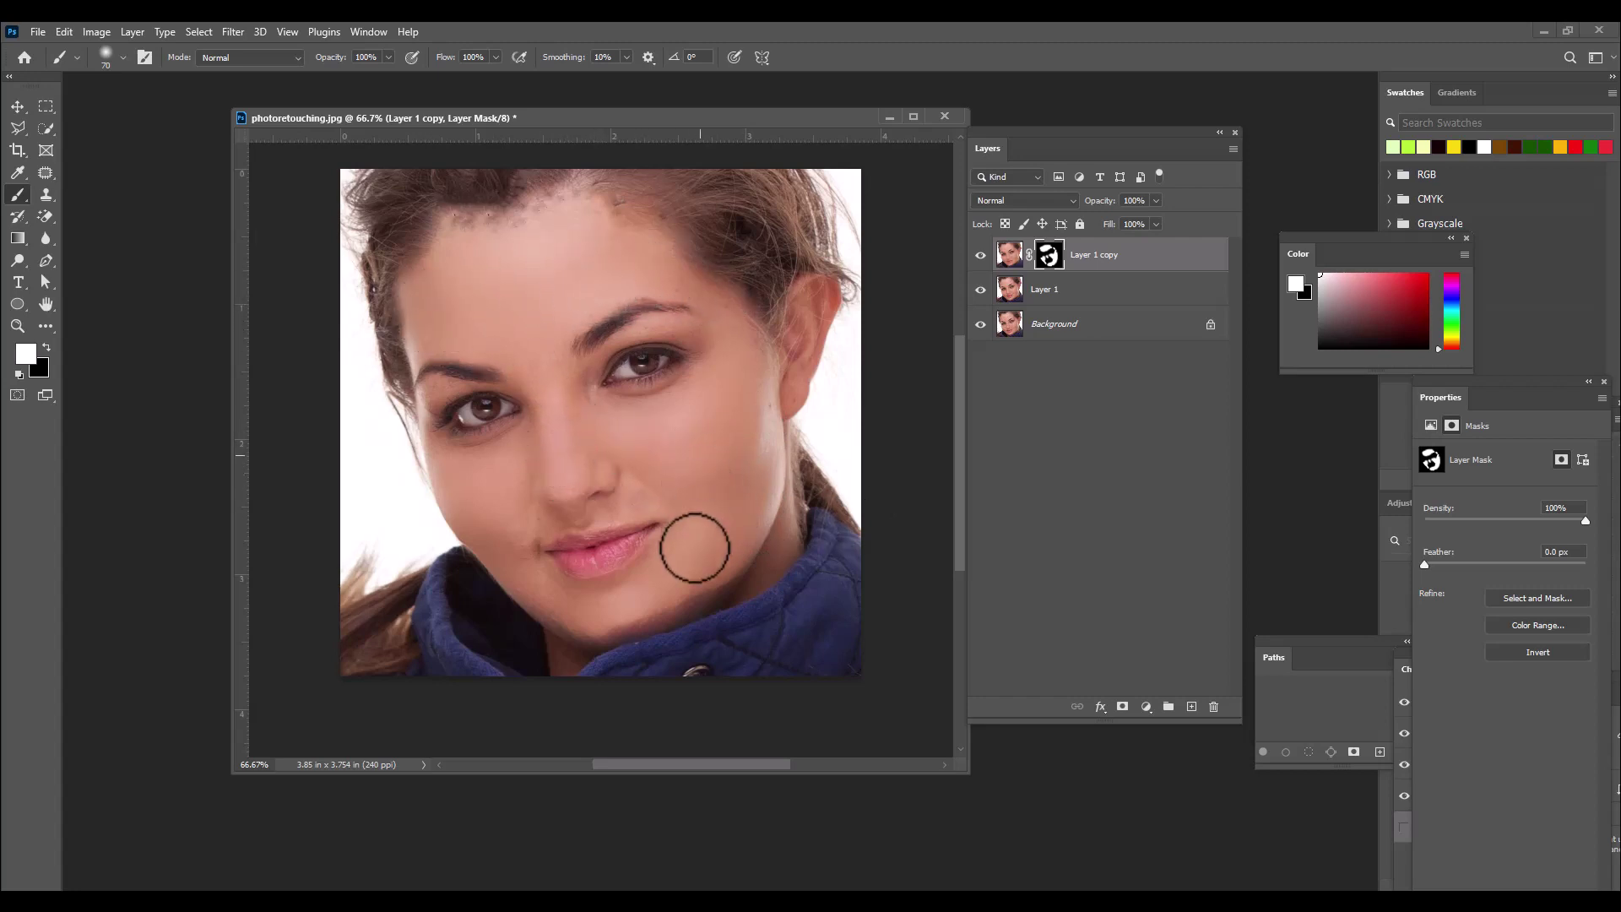
{"action": "left_click", "coordinate": [18, 106]}
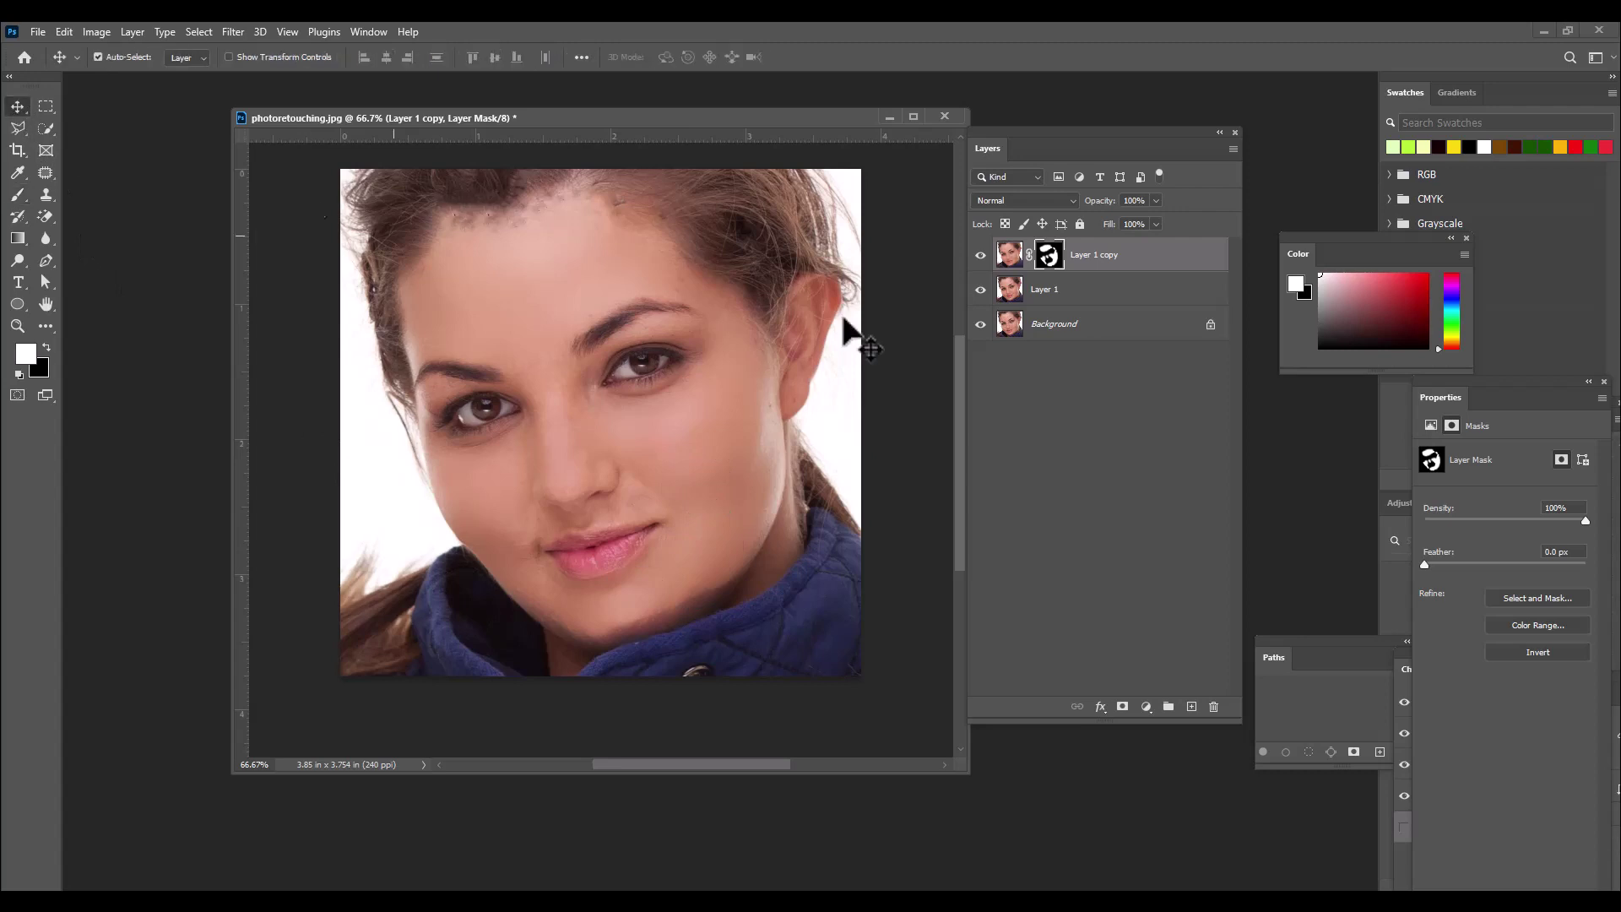
Step: Stamp all visible layers into a new layer above Layer 1 copy and reset the foreground and background colours to black and white
{"action": "left_click", "coordinate": [1021, 252]}
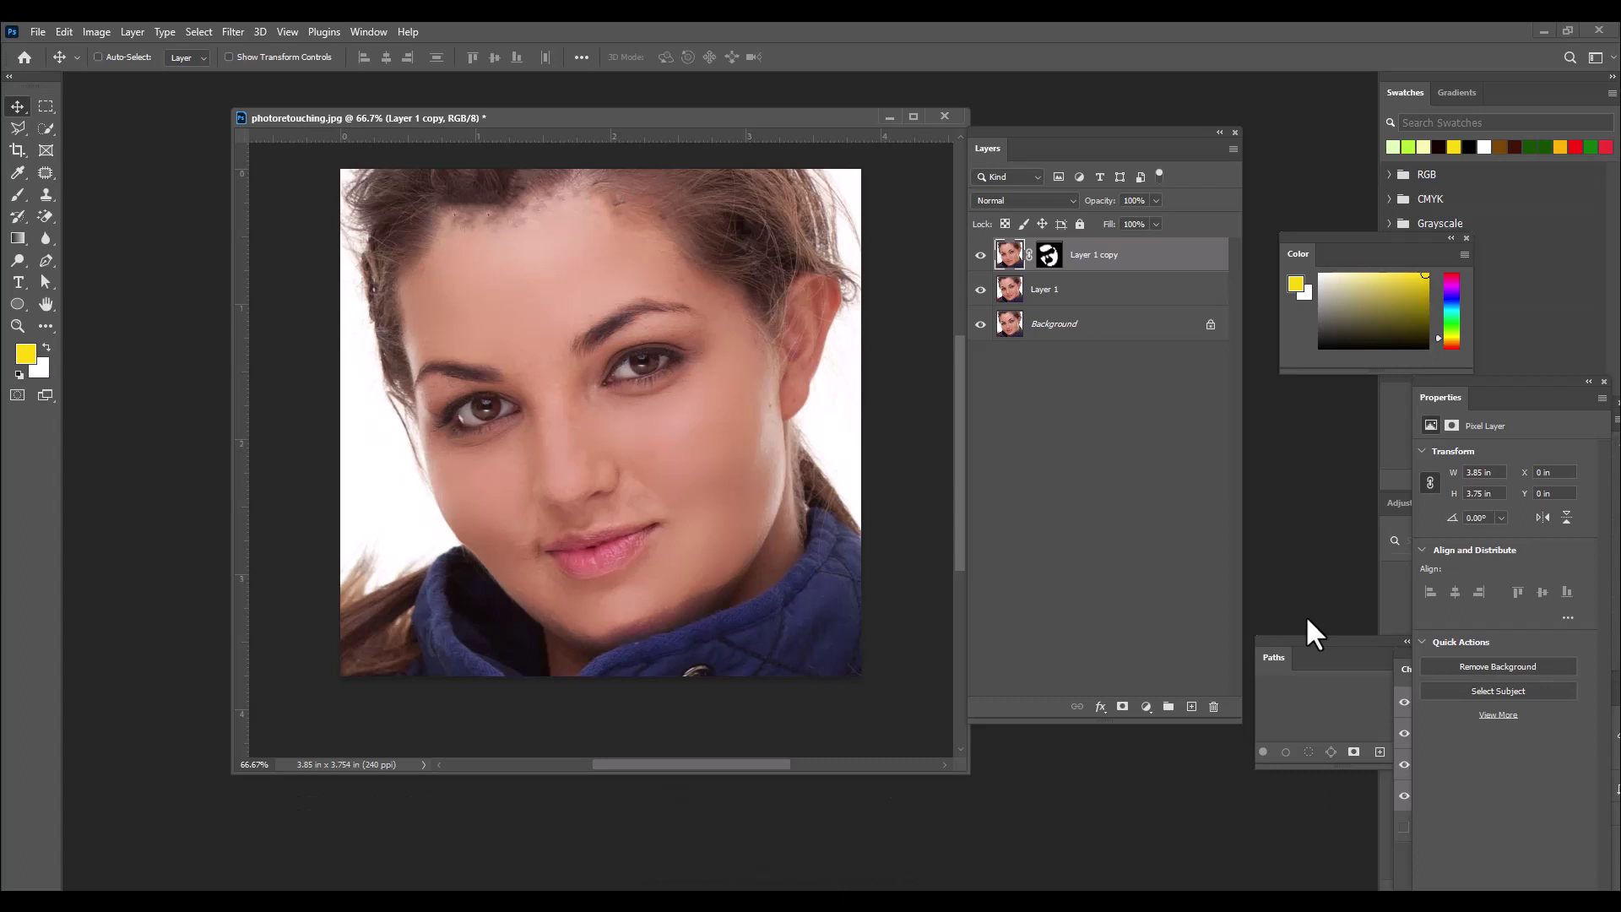
{"action": "key", "text": "ctrl+alt+shift+e"}
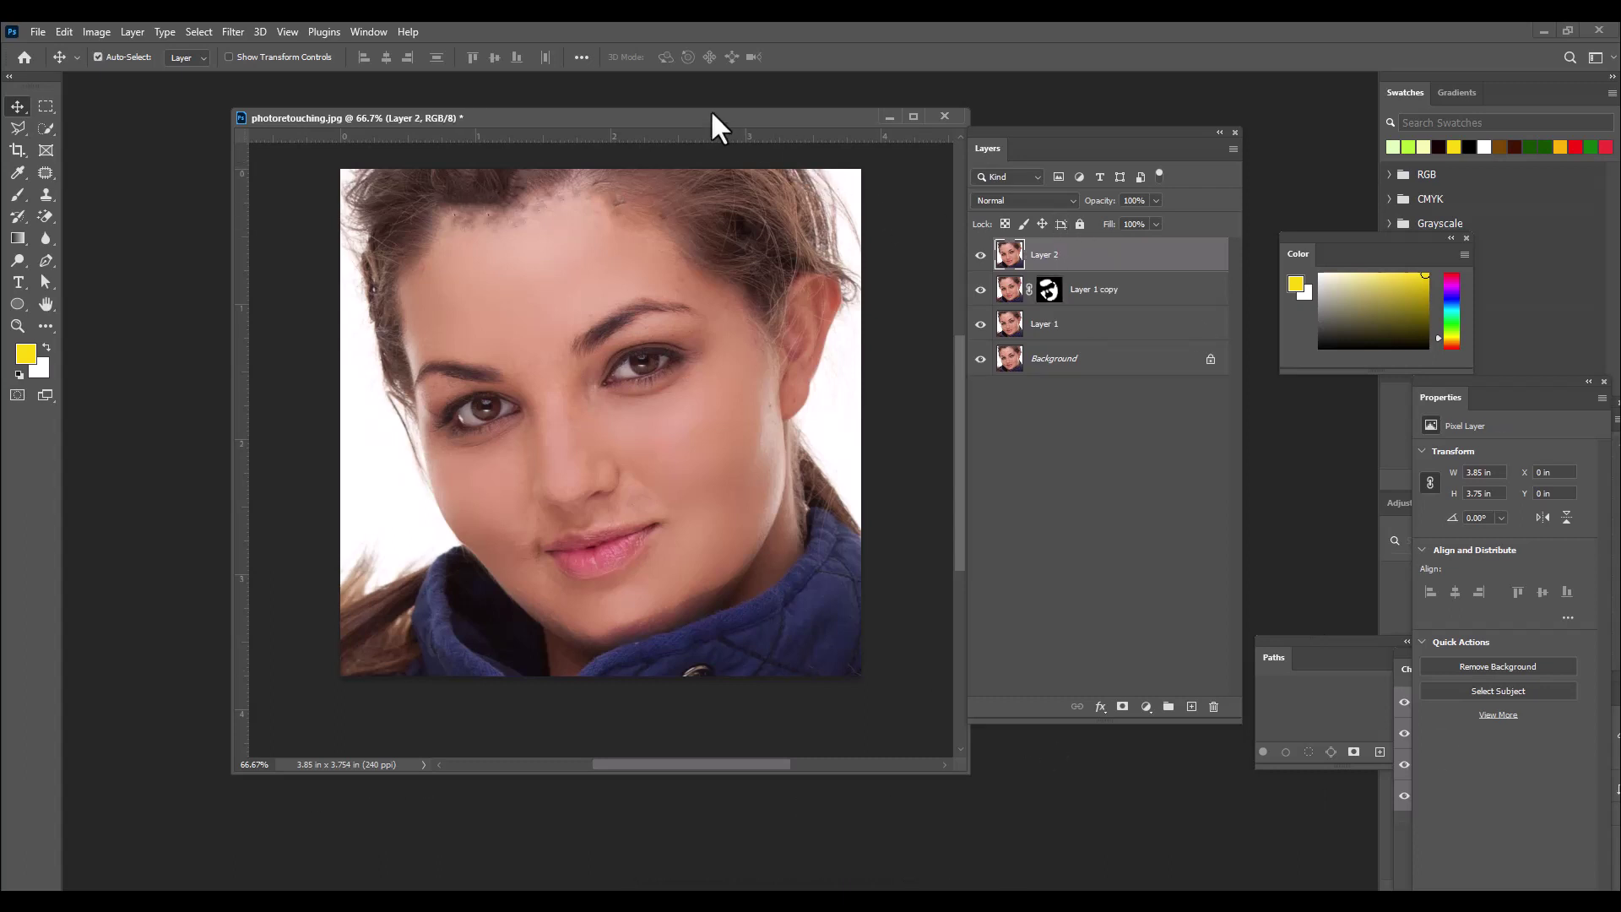
{"action": "left_click_drag", "start_coordinate": [712, 113], "coordinate": [683, 114]}
{"action": "key", "text": "d"}
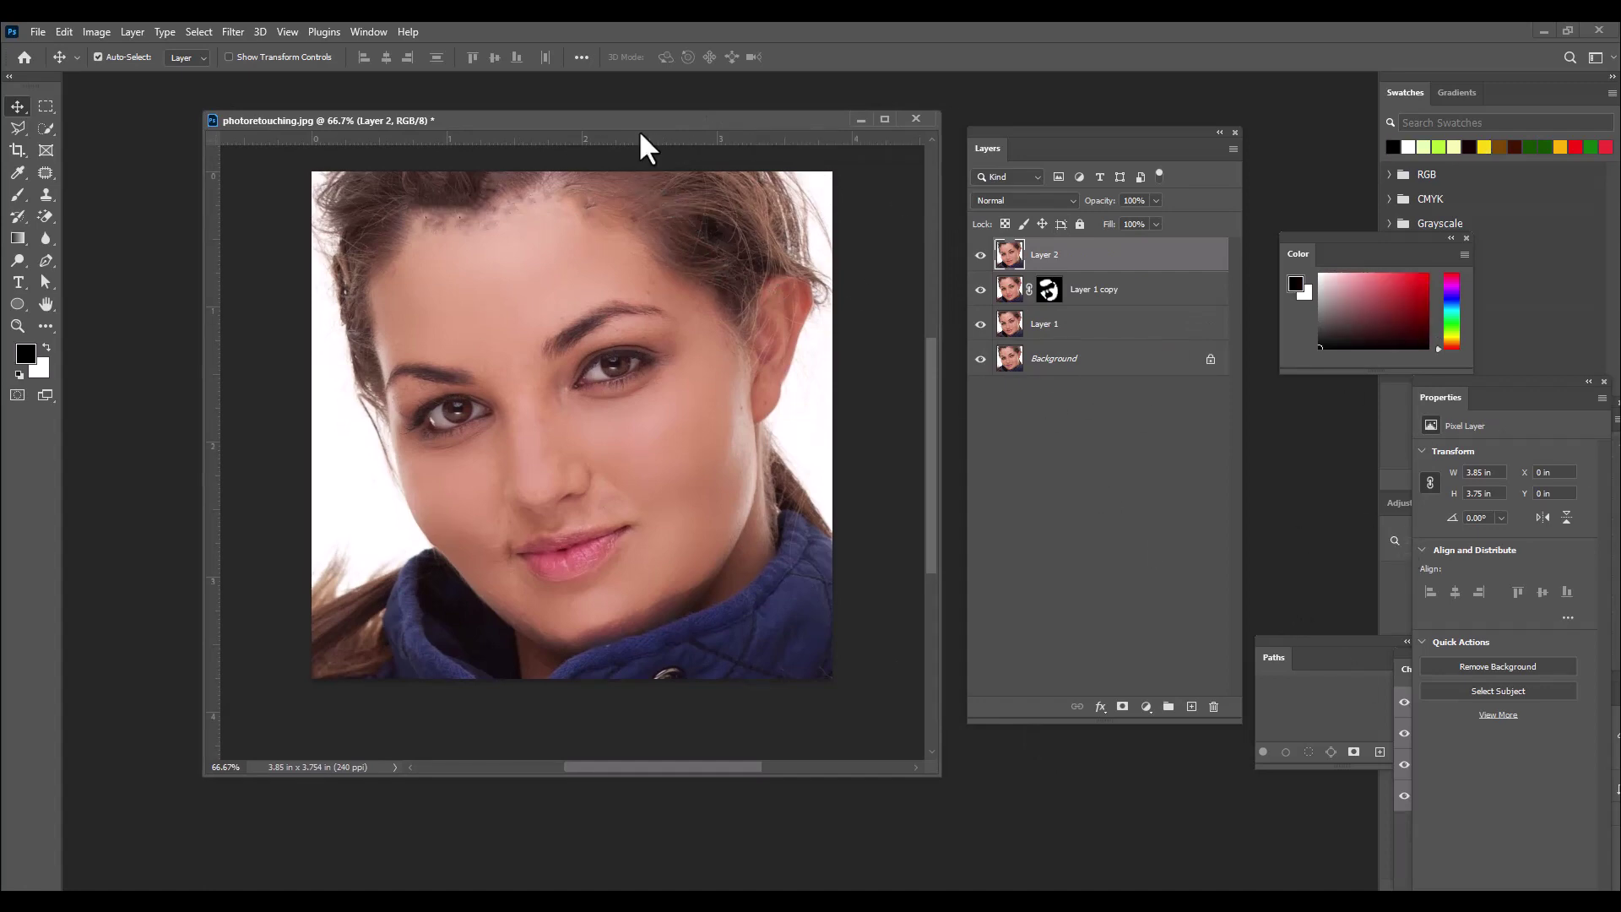
{"action": "left_click_drag", "start_coordinate": [639, 131], "coordinate": [595, 140]}
Step: Open the Filter Gallery for Layer 2 and choose the Diffuse Glow effect from the Distort group
{"action": "left_click", "coordinate": [235, 31]}
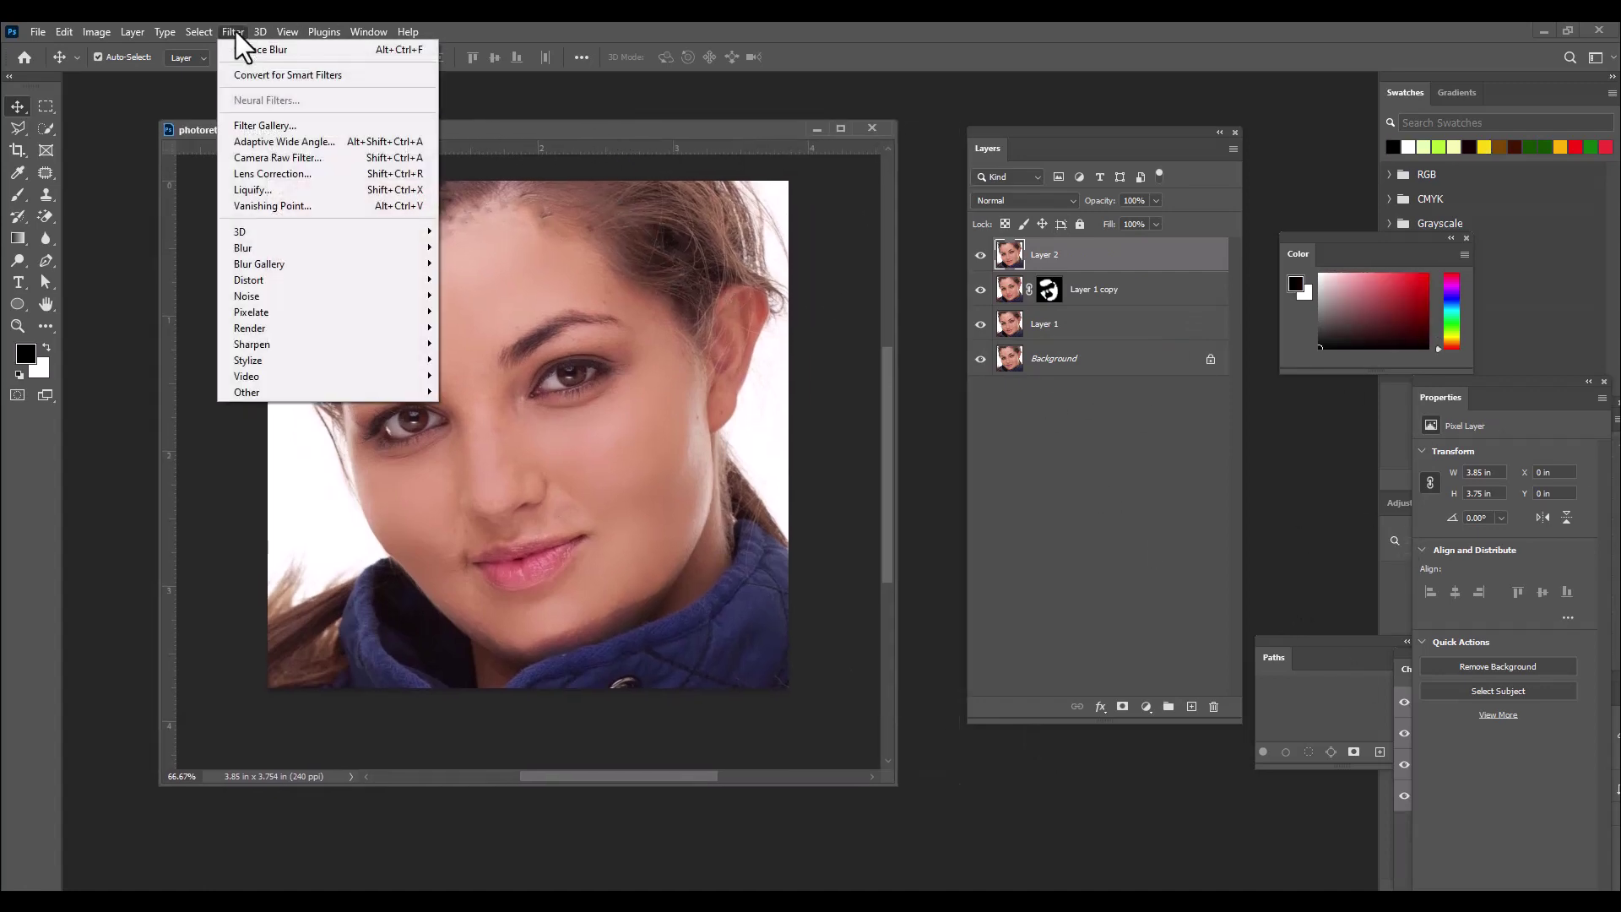
{"action": "left_click", "coordinate": [326, 129]}
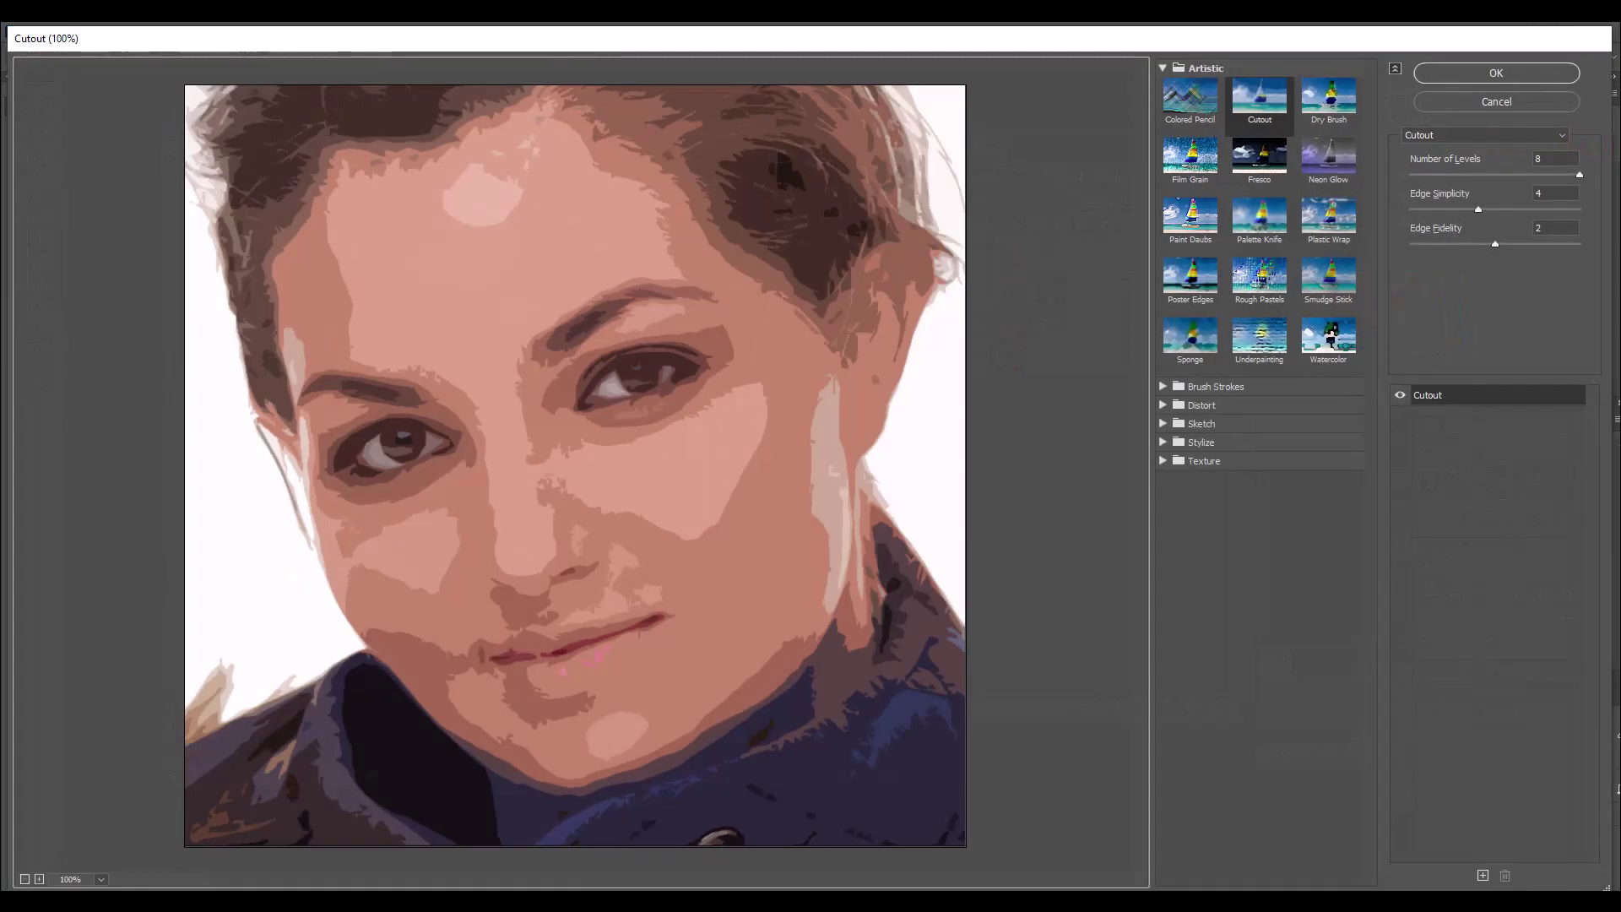
{"action": "left_click", "coordinate": [1163, 405]}
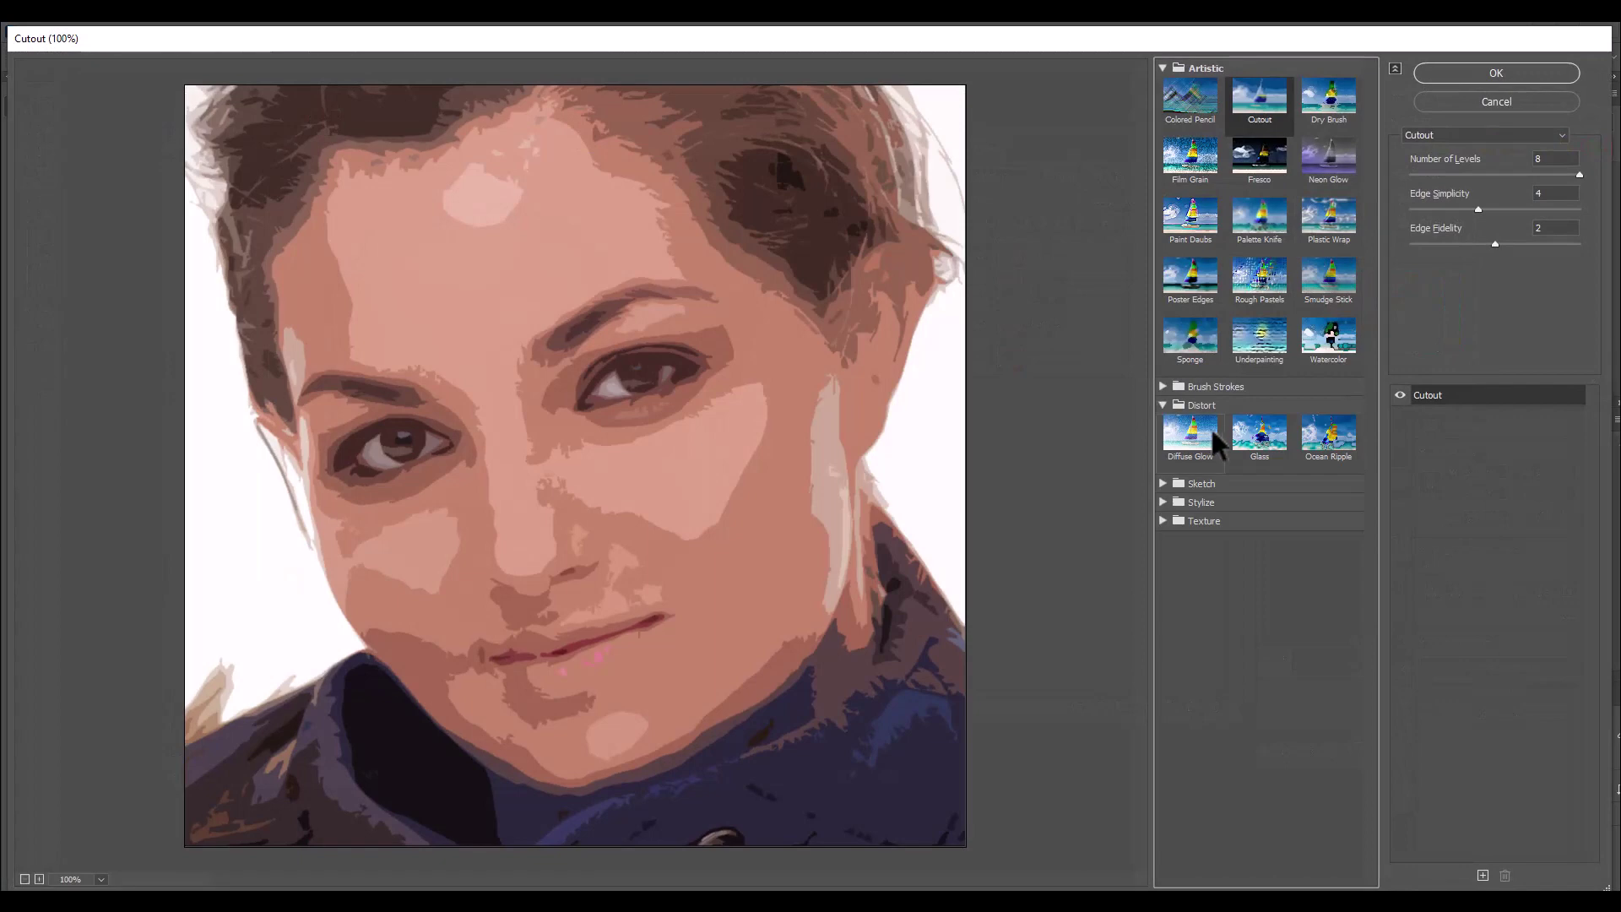
{"action": "left_click", "coordinate": [1210, 427]}
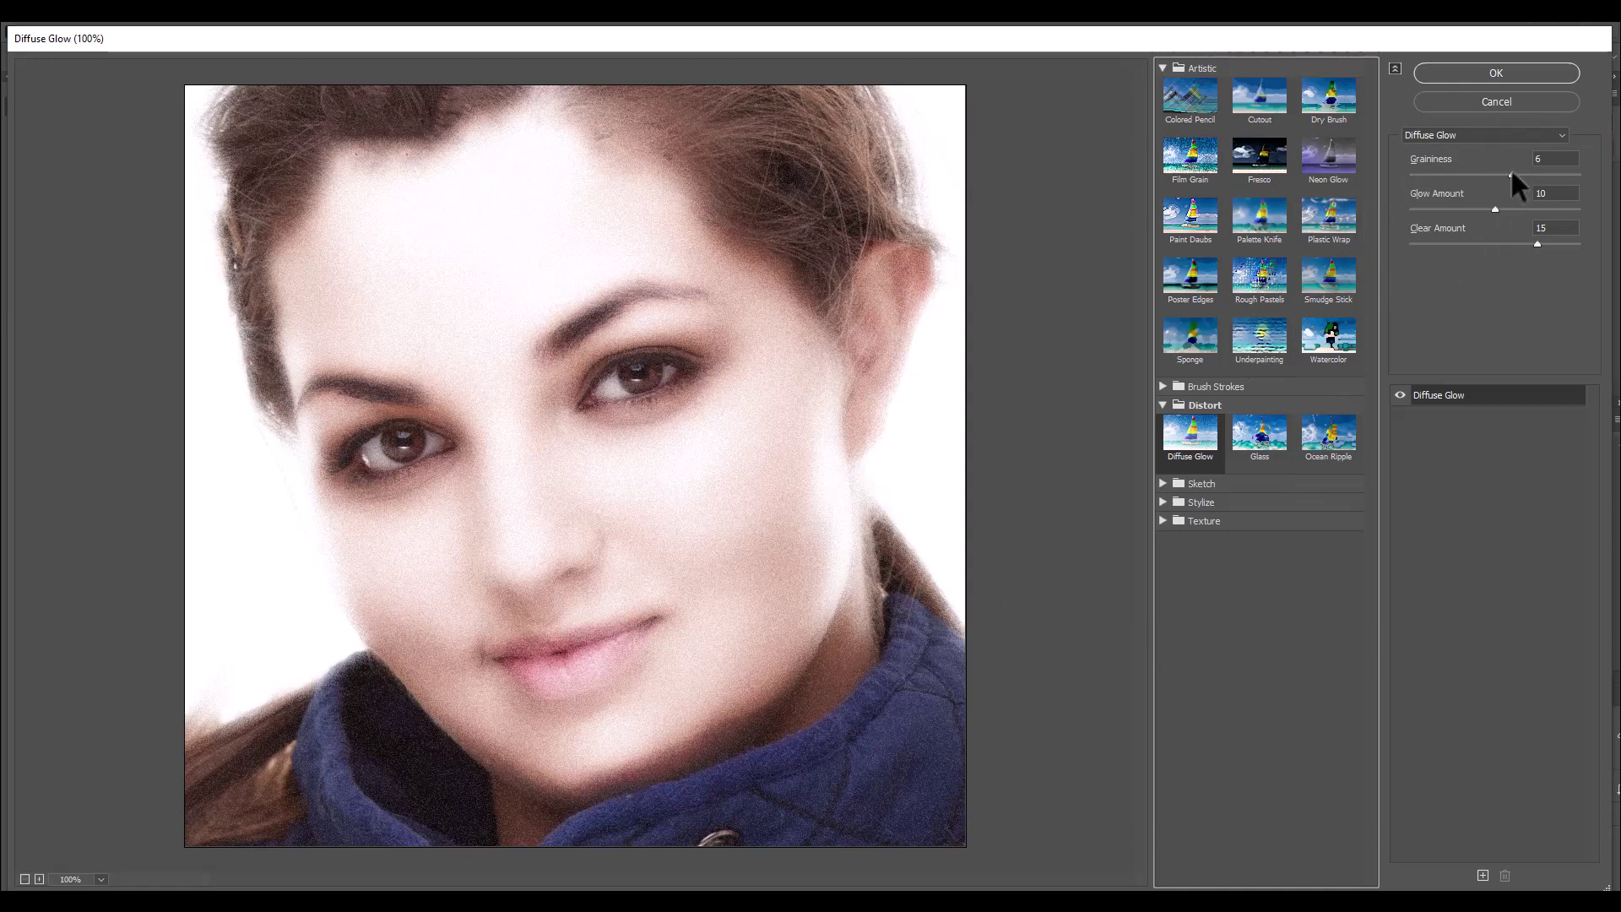
Step: Apply Diffuse Glow to Layer 2 with Graininess 0, Glow Amount 5 and Clear Amount 19
{"action": "left_click_drag", "start_coordinate": [1510, 172], "coordinate": [1369, 169]}
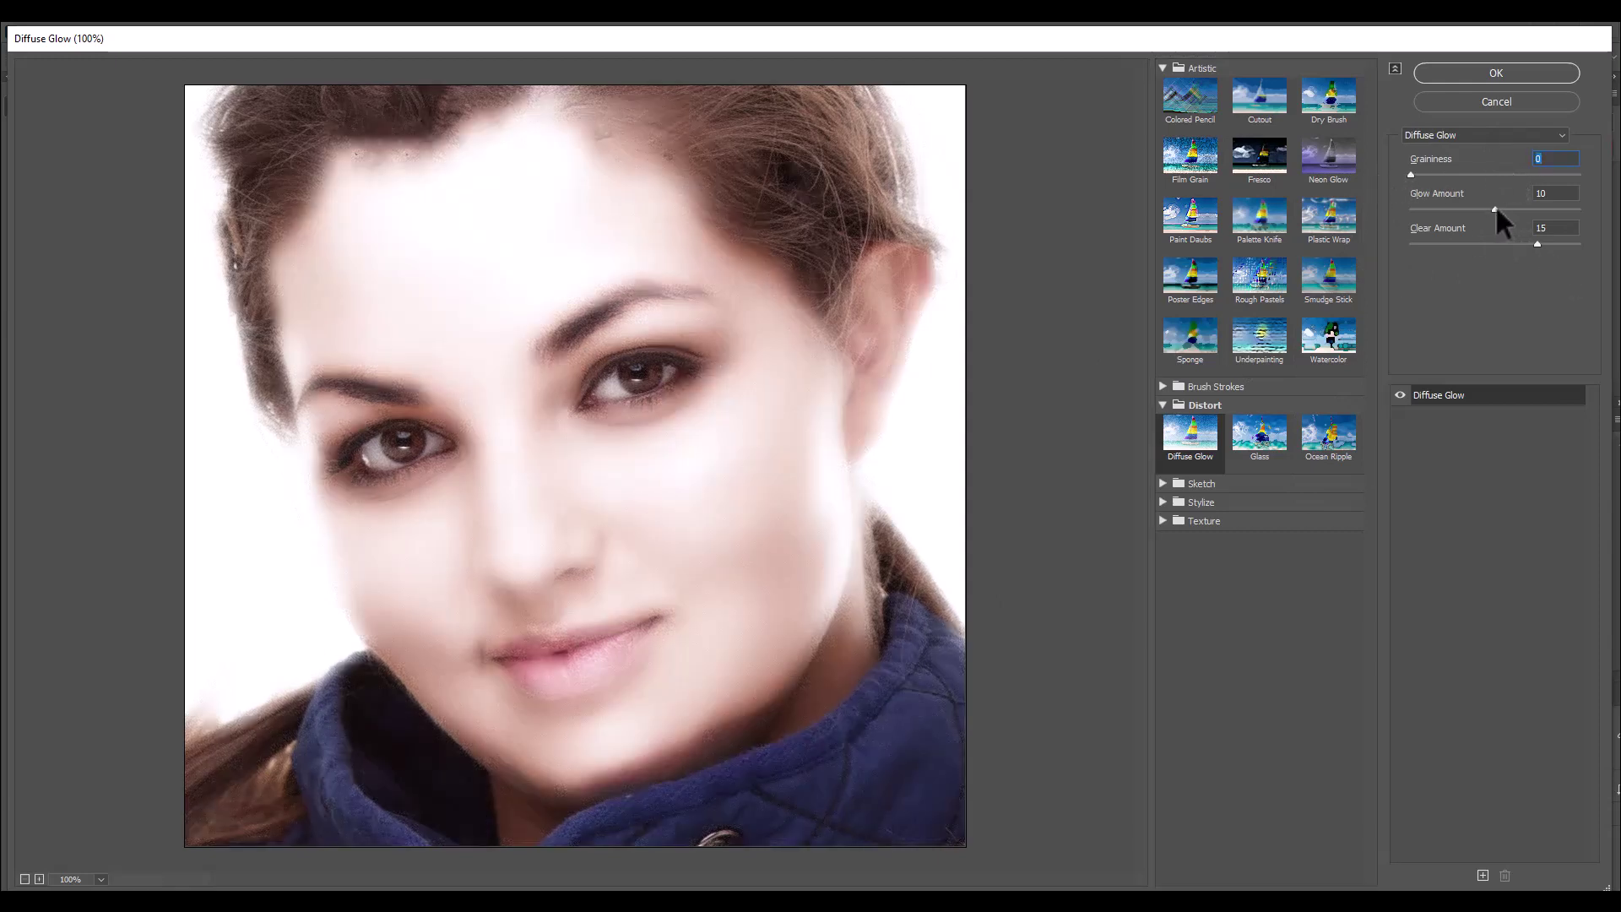
{"action": "left_click_drag", "start_coordinate": [1496, 204], "coordinate": [1440, 208]}
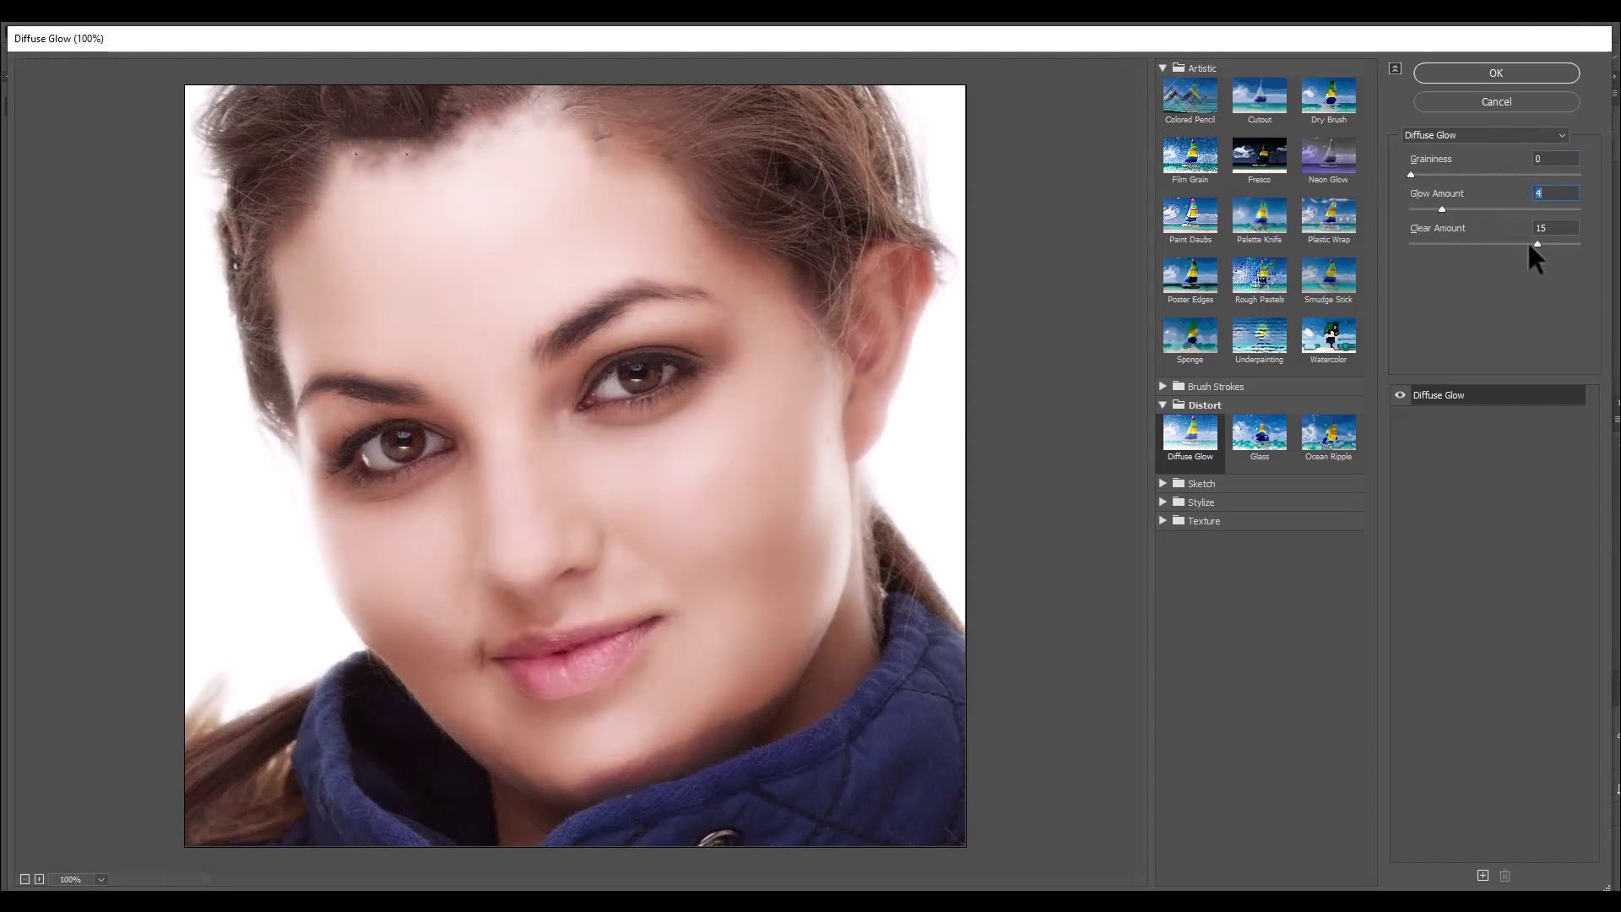
{"action": "left_click_drag", "start_coordinate": [1537, 243], "coordinate": [1572, 245]}
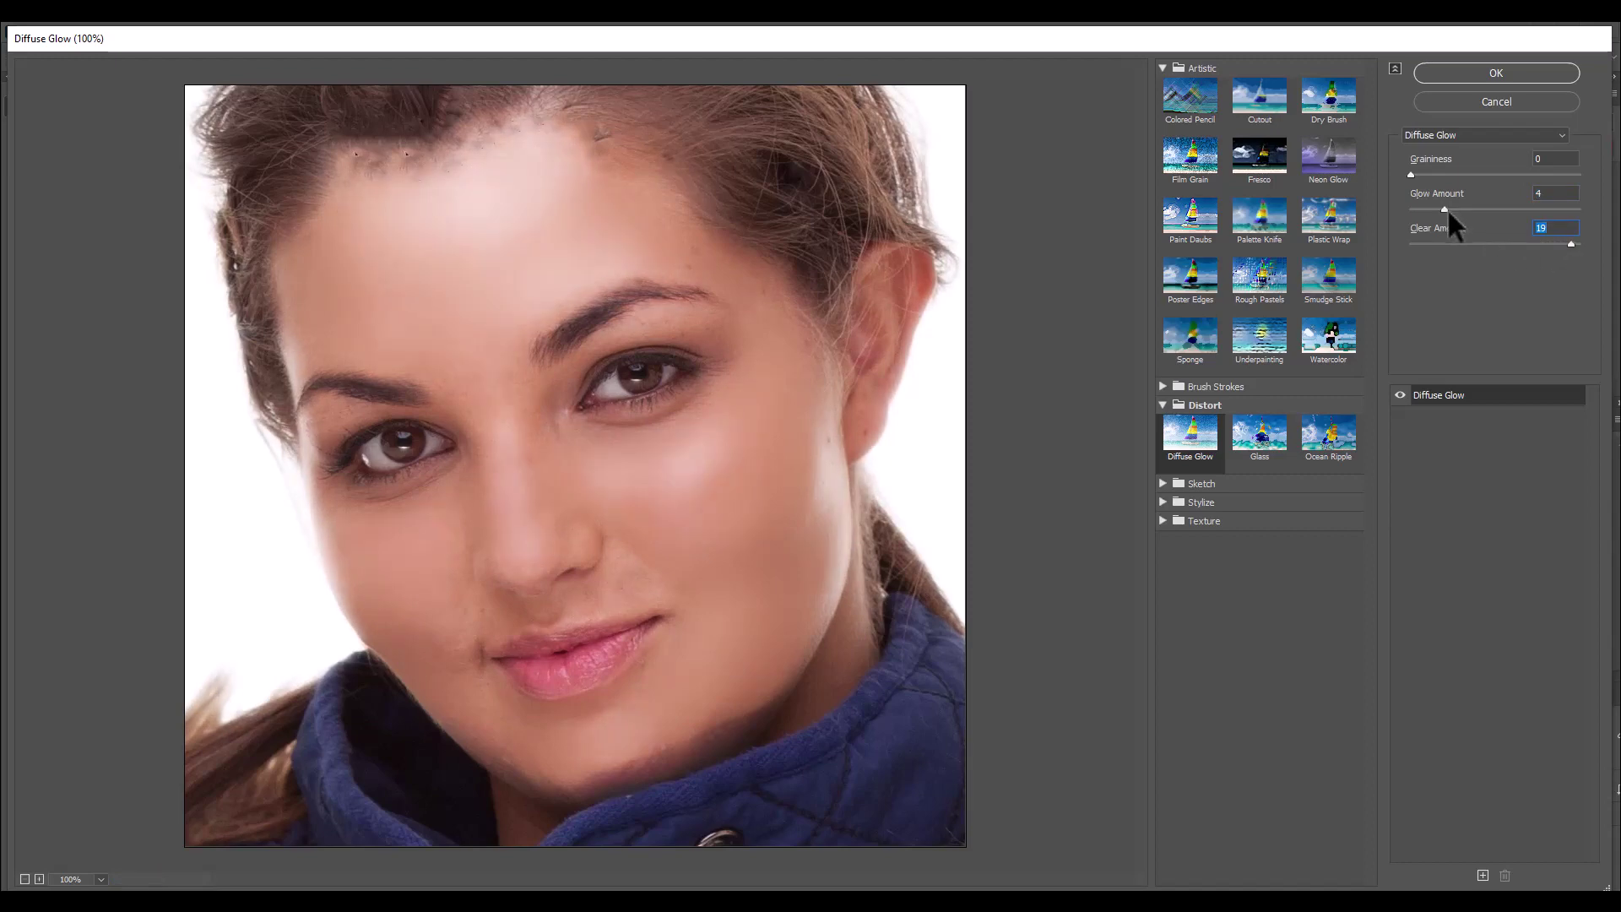
{"action": "left_click", "coordinate": [1550, 192]}
{"action": "type", "text": "5"}
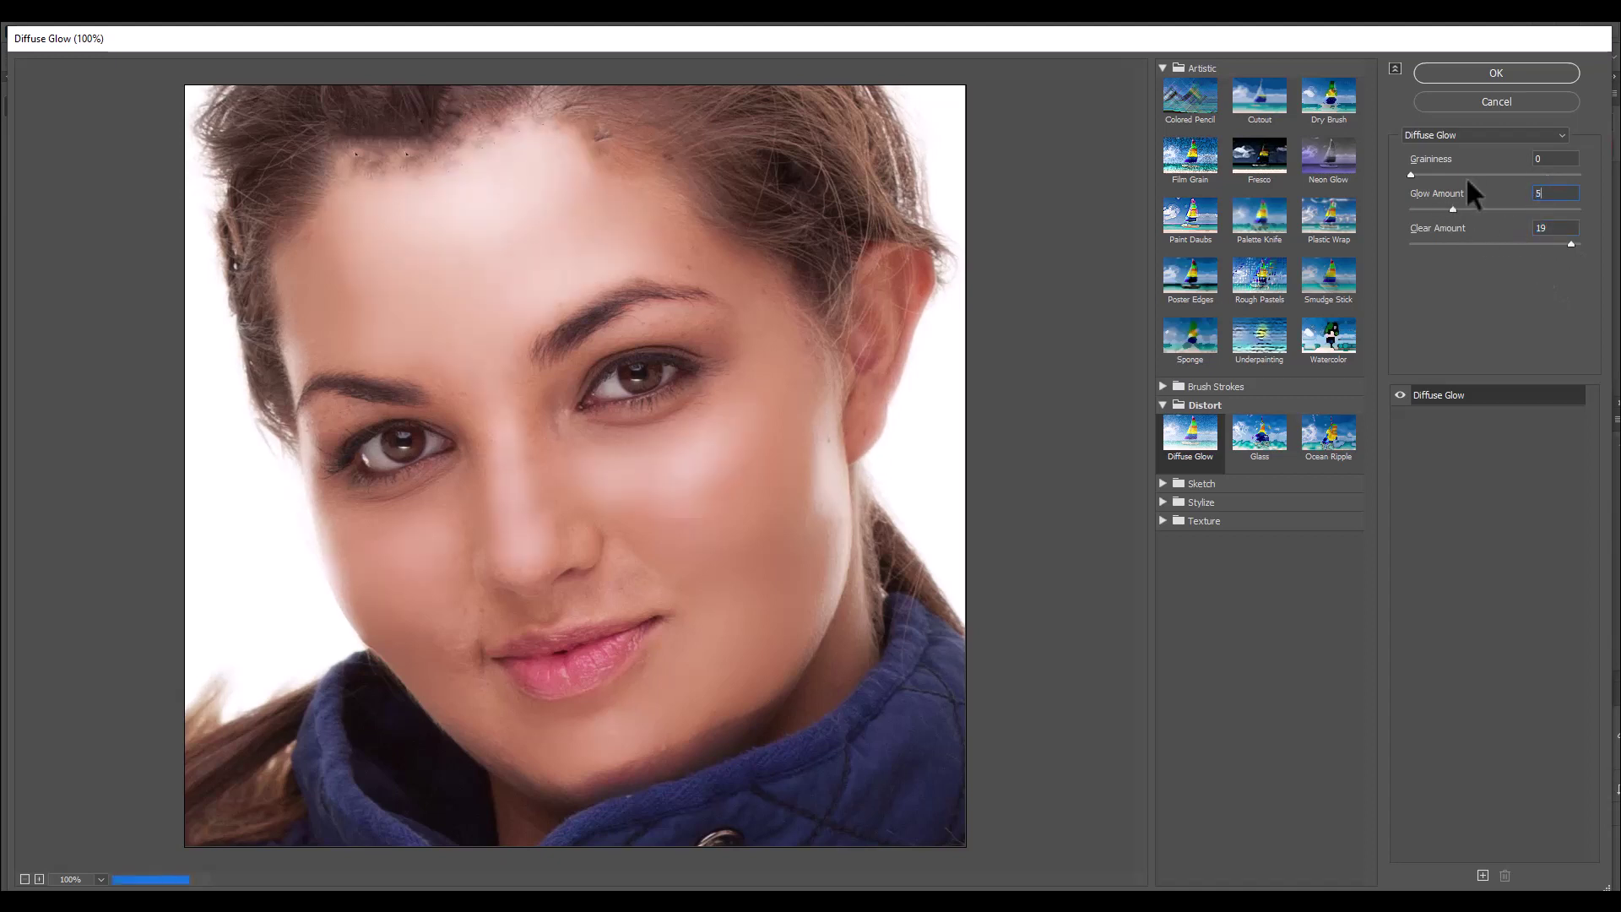
{"action": "left_click", "coordinate": [1445, 73]}
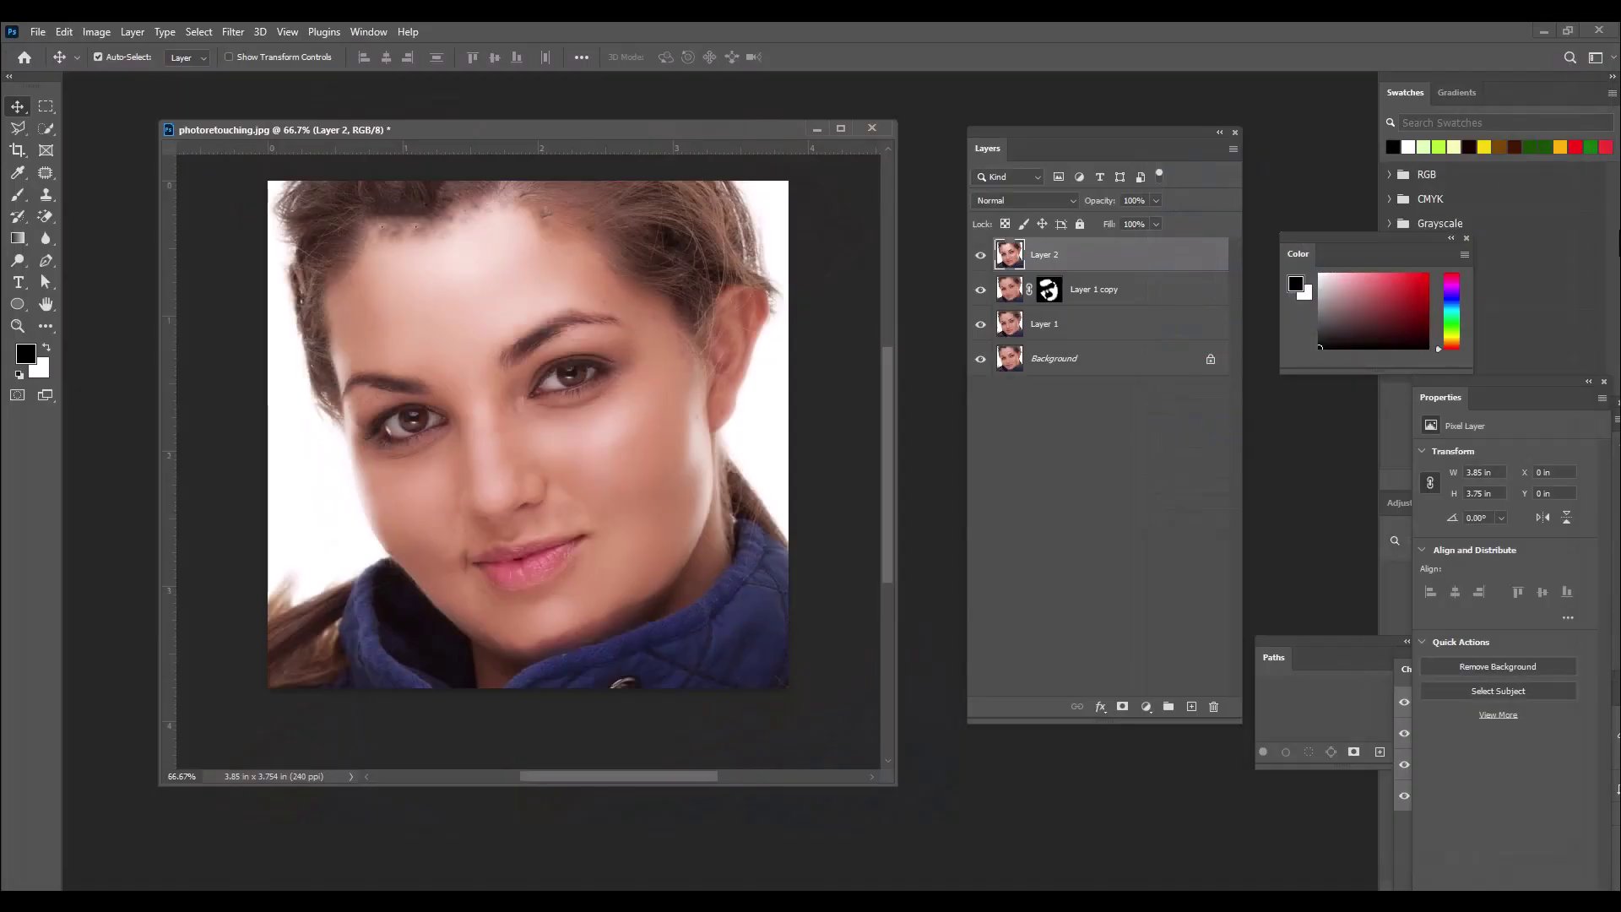
{"action": "mouse_move", "coordinate": [575, 132]}
{"action": "left_mouse_down"}
{"action": "mouse_move", "coordinate": [518, 130]}
{"action": "mouse_move", "coordinate": [596, 129]}
{"action": "left_mouse_up"}
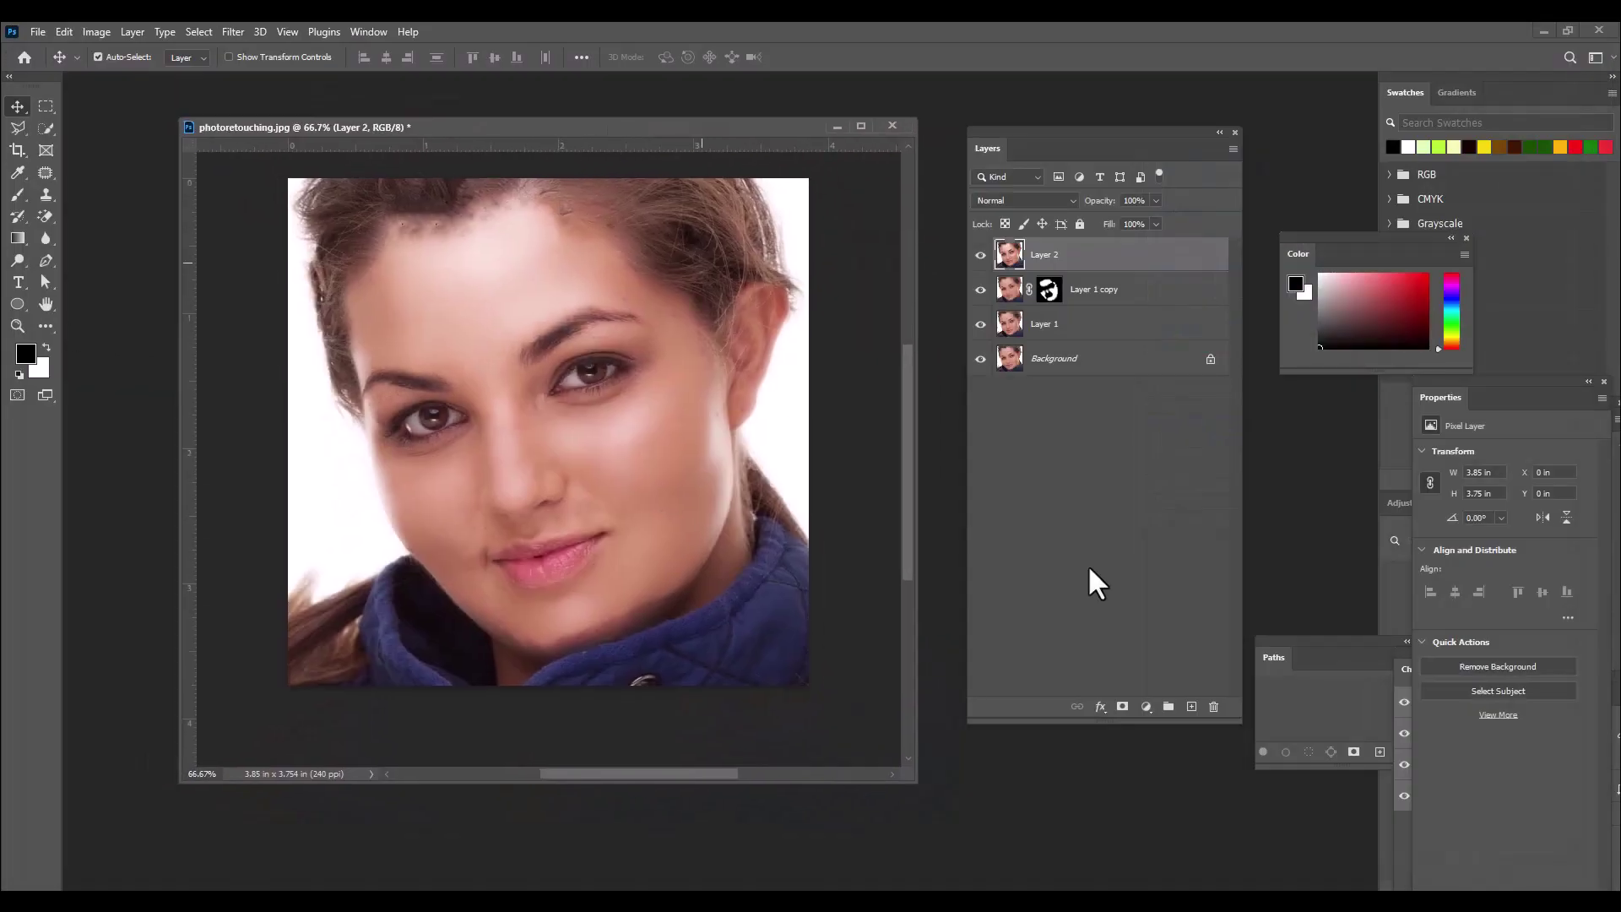
Step: Add a new empty layer above Layer 2 and trace a closed path around the lips with the Pen tool
{"action": "left_click", "coordinate": [1191, 707]}
{"action": "left_click", "coordinate": [46, 261]}
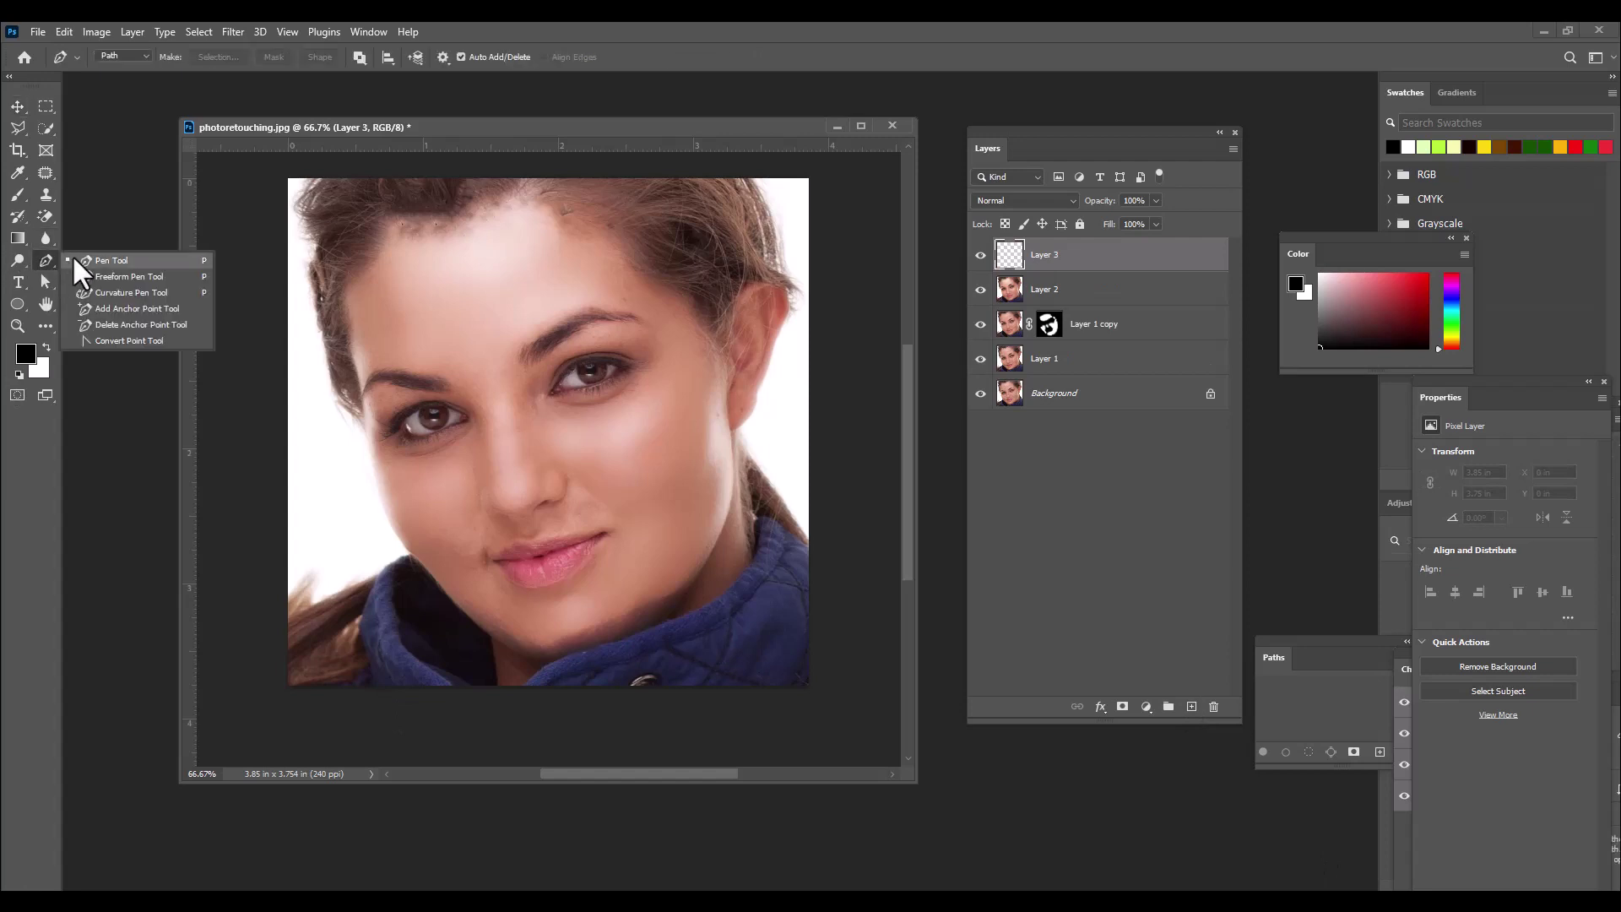
{"action": "left_click", "coordinate": [74, 259]}
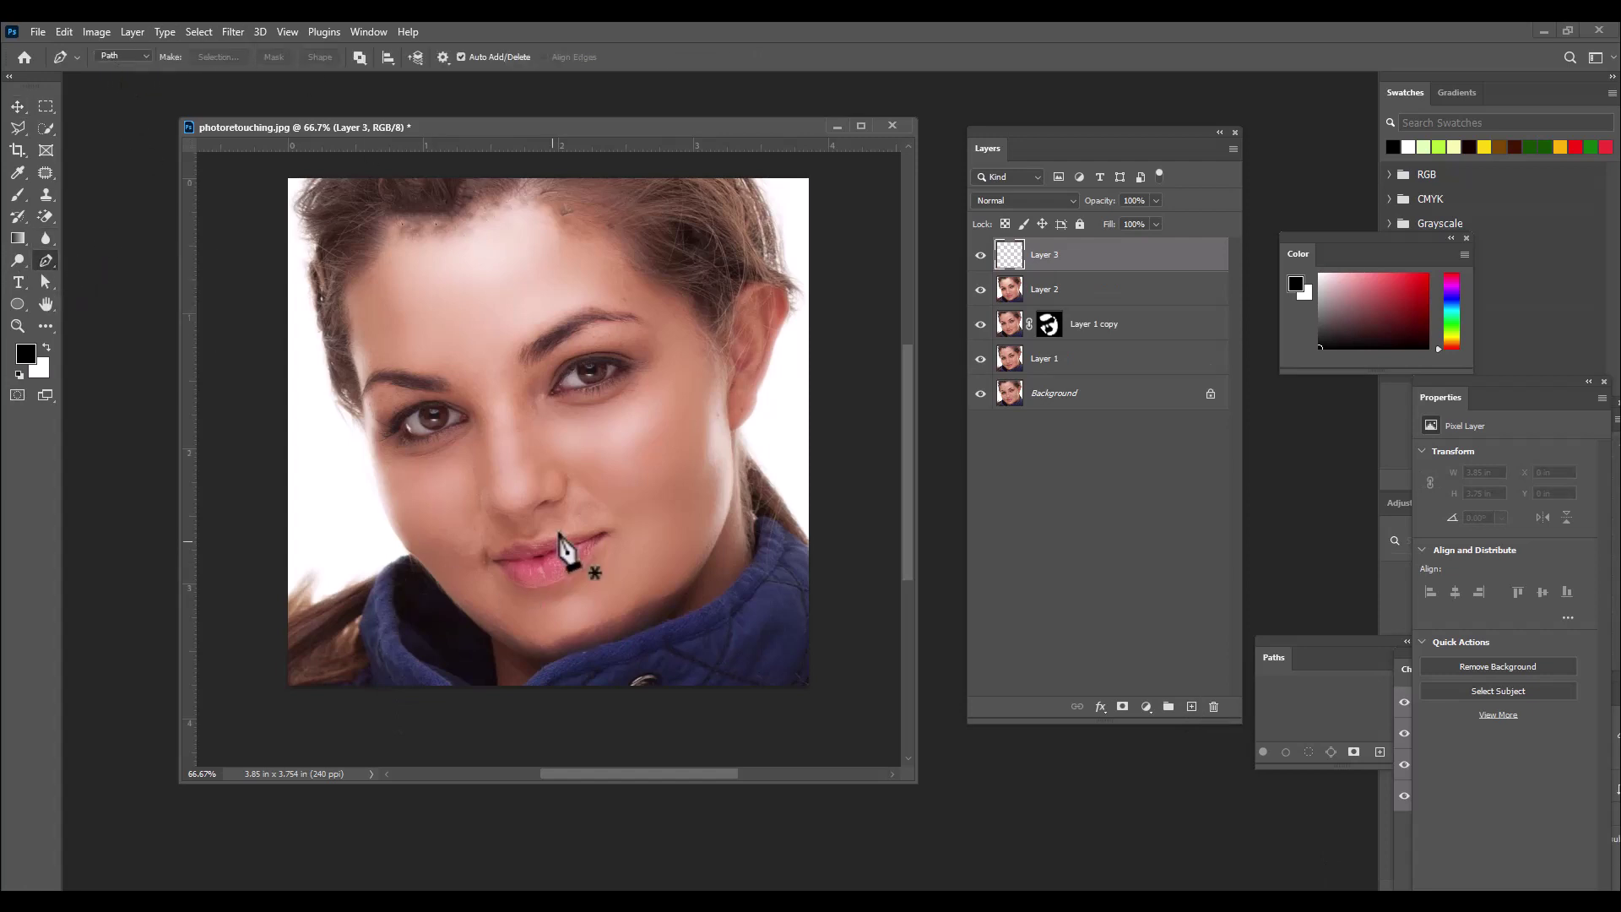
{"action": "scroll", "coordinate": [575, 530], "scroll_direction": "down", "scroll_amount": 2}
{"action": "key", "text": "ctrl+1"}
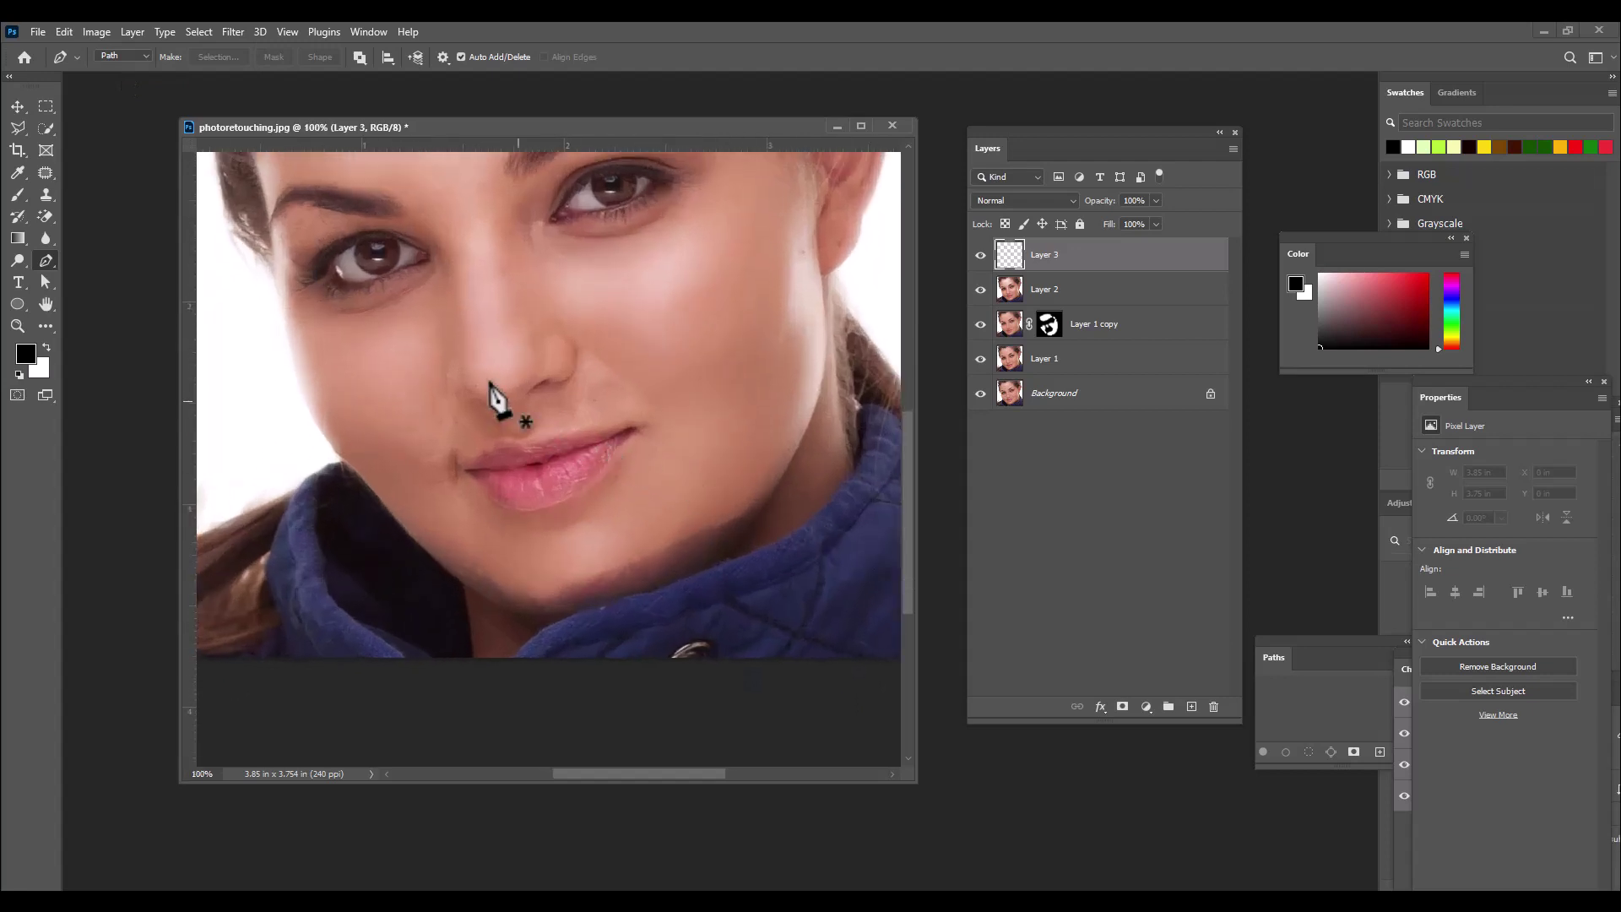
{"action": "left_click", "coordinate": [524, 441]}
{"action": "left_click_drag", "start_coordinate": [561, 437], "coordinate": [510, 509]}
{"action": "left_click", "coordinate": [624, 431]}
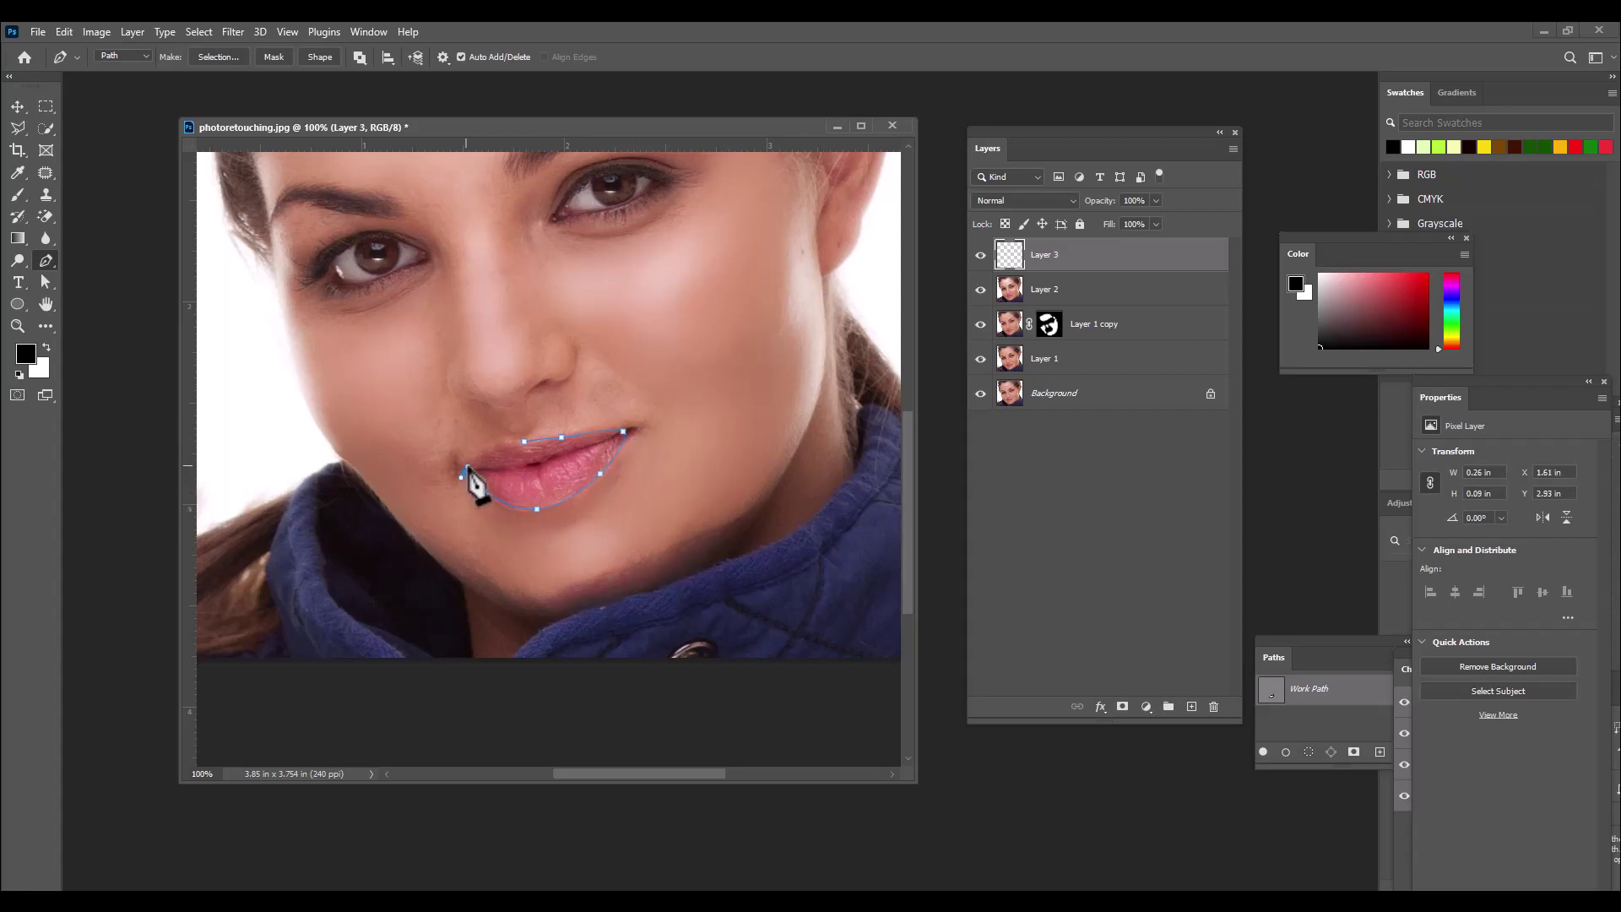
{"action": "left_click_drag", "start_coordinate": [466, 470], "coordinate": [484, 459]}
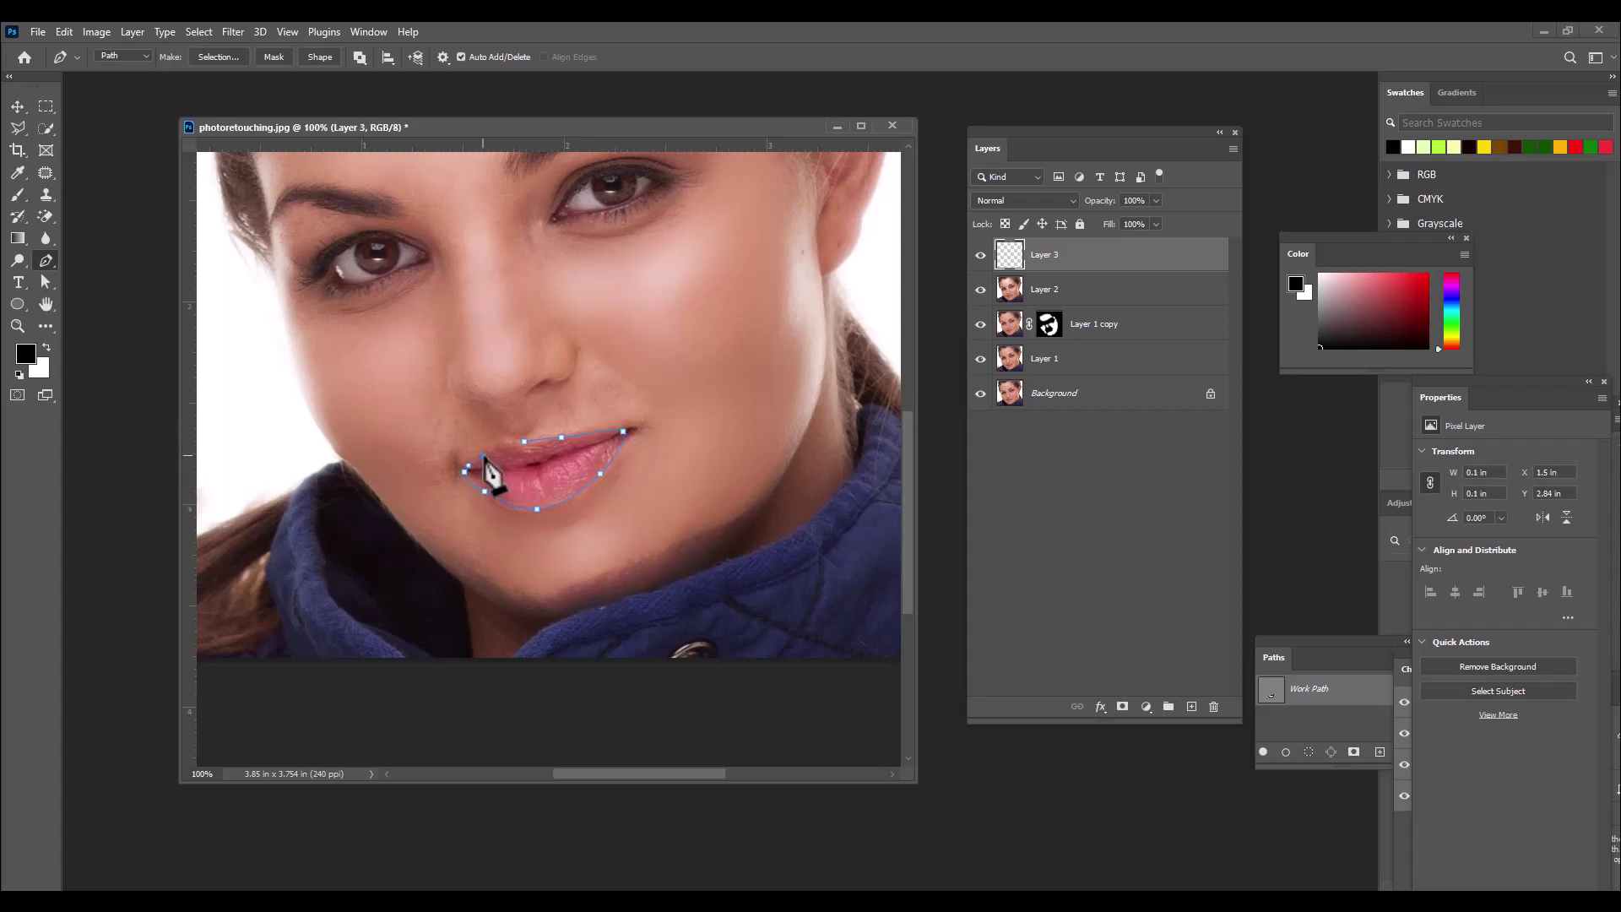
{"action": "left_click", "coordinate": [524, 441]}
Step: Adjust the lip path's anchor points with the Direct Selection tool so both corners follow the mouth's outline
{"action": "left_click_drag", "start_coordinate": [46, 284], "coordinate": [101, 307]}
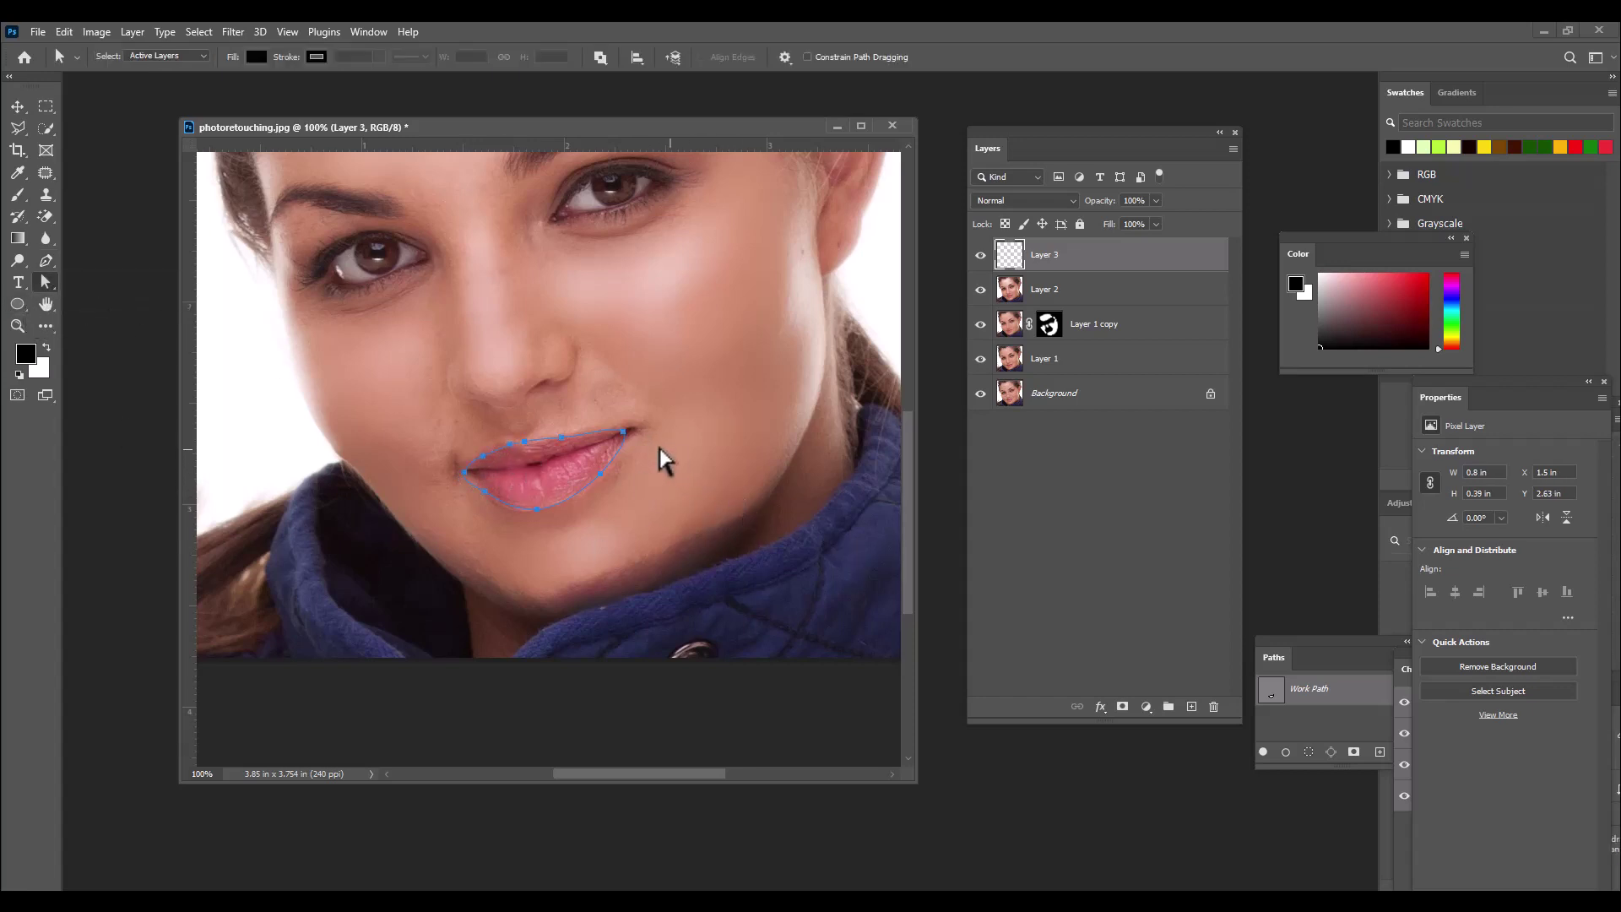
{"action": "left_click", "coordinate": [620, 434]}
{"action": "left_click_drag", "start_coordinate": [624, 423], "coordinate": [630, 426]}
{"action": "left_click_drag", "start_coordinate": [465, 472], "coordinate": [457, 469]}
{"action": "left_click", "coordinate": [563, 439]}
{"action": "left_click", "coordinate": [488, 492]}
Step: Convert the lip path to a selection and feather it by 2 pixels
{"action": "key", "text": "ctrl+Return"}
{"action": "left_click", "coordinate": [46, 106]}
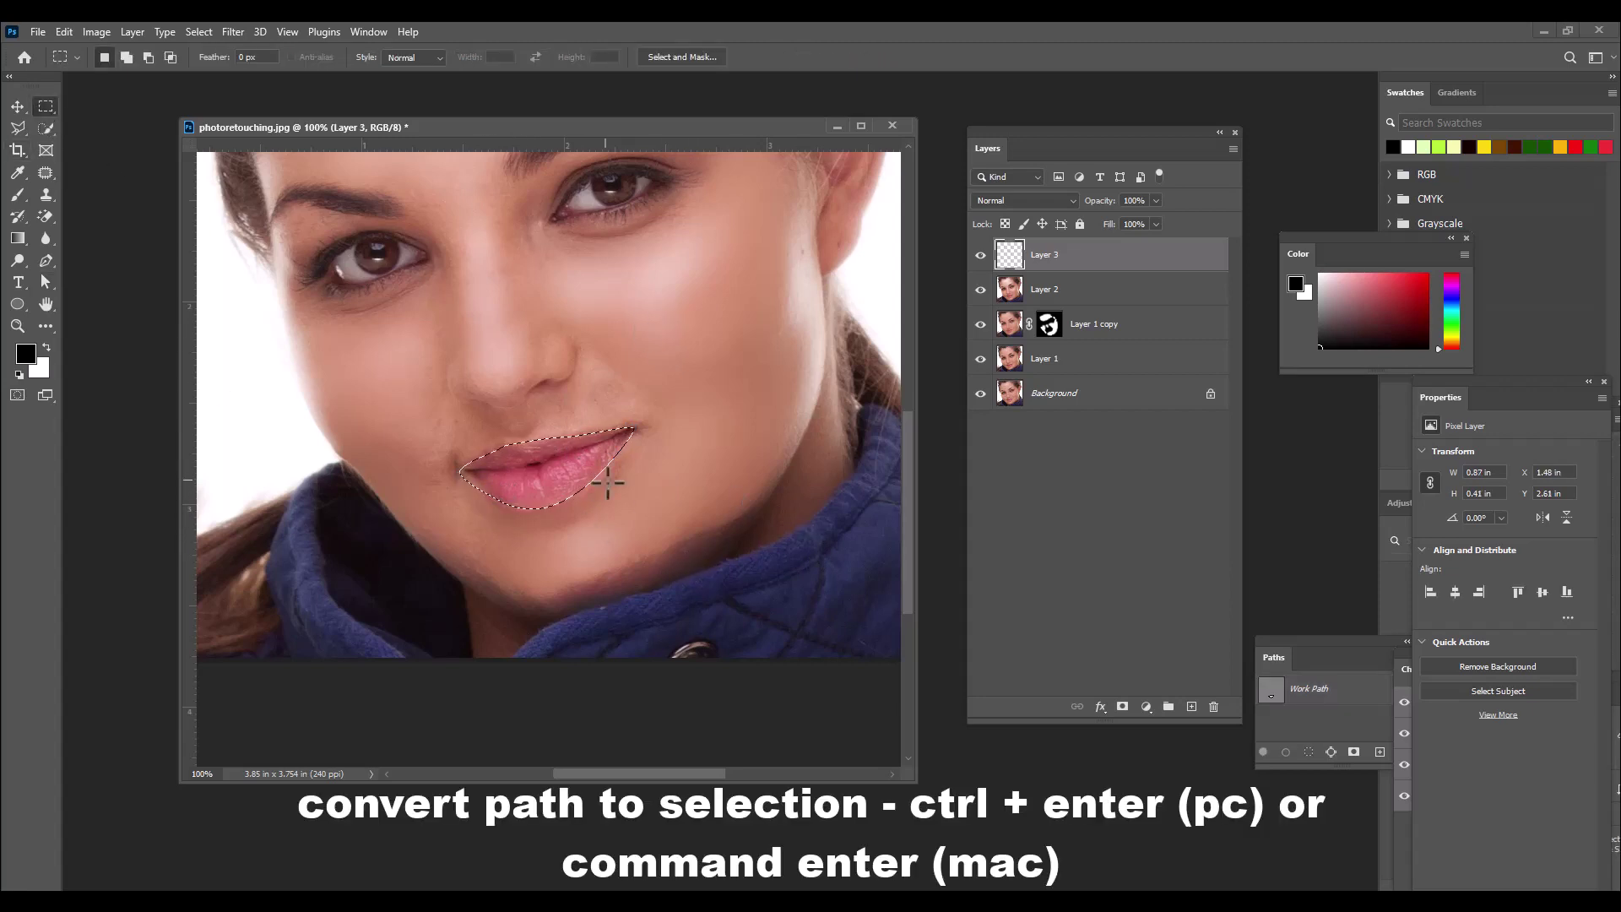
{"action": "right_click", "coordinate": [584, 454]}
{"action": "left_click", "coordinate": [628, 489]}
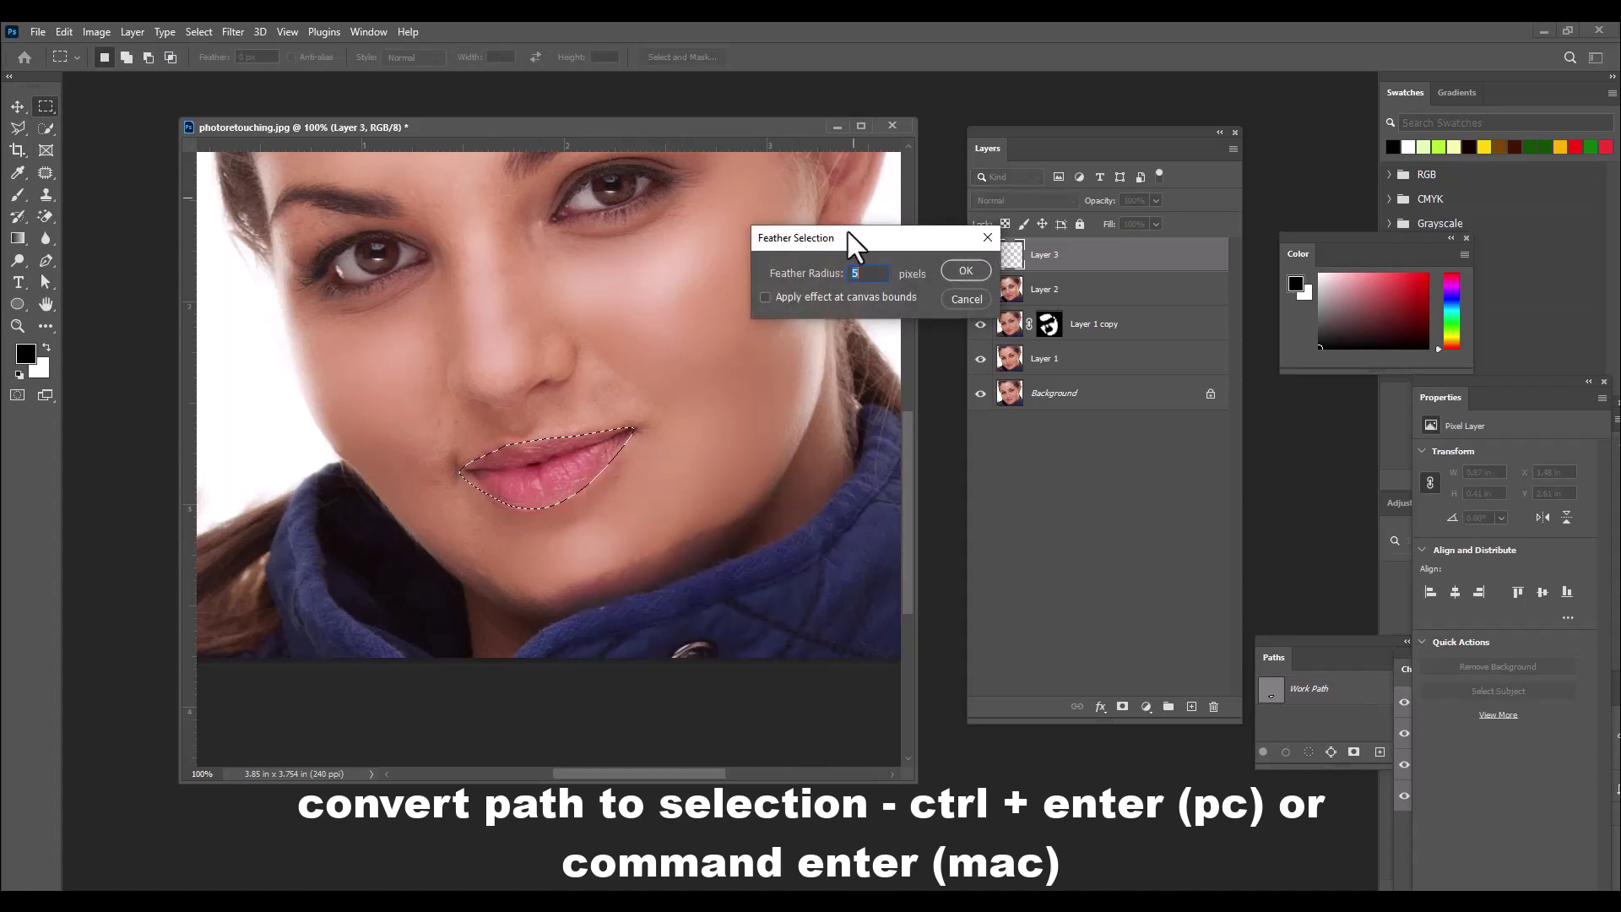
{"action": "type", "text": "2"}
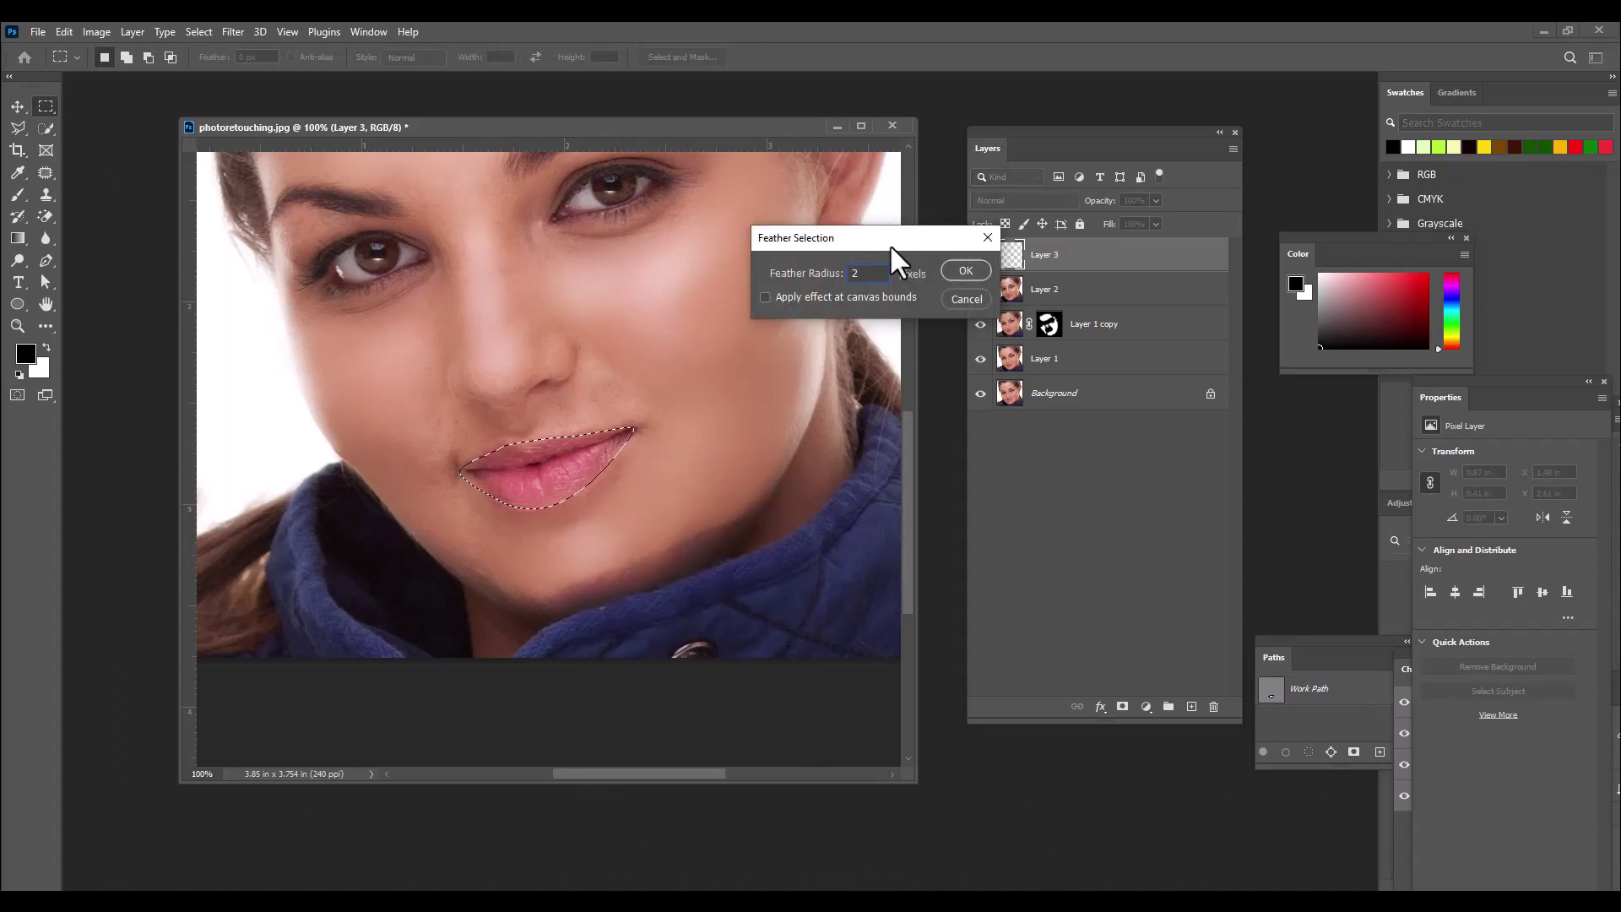
{"action": "key", "text": "Return"}
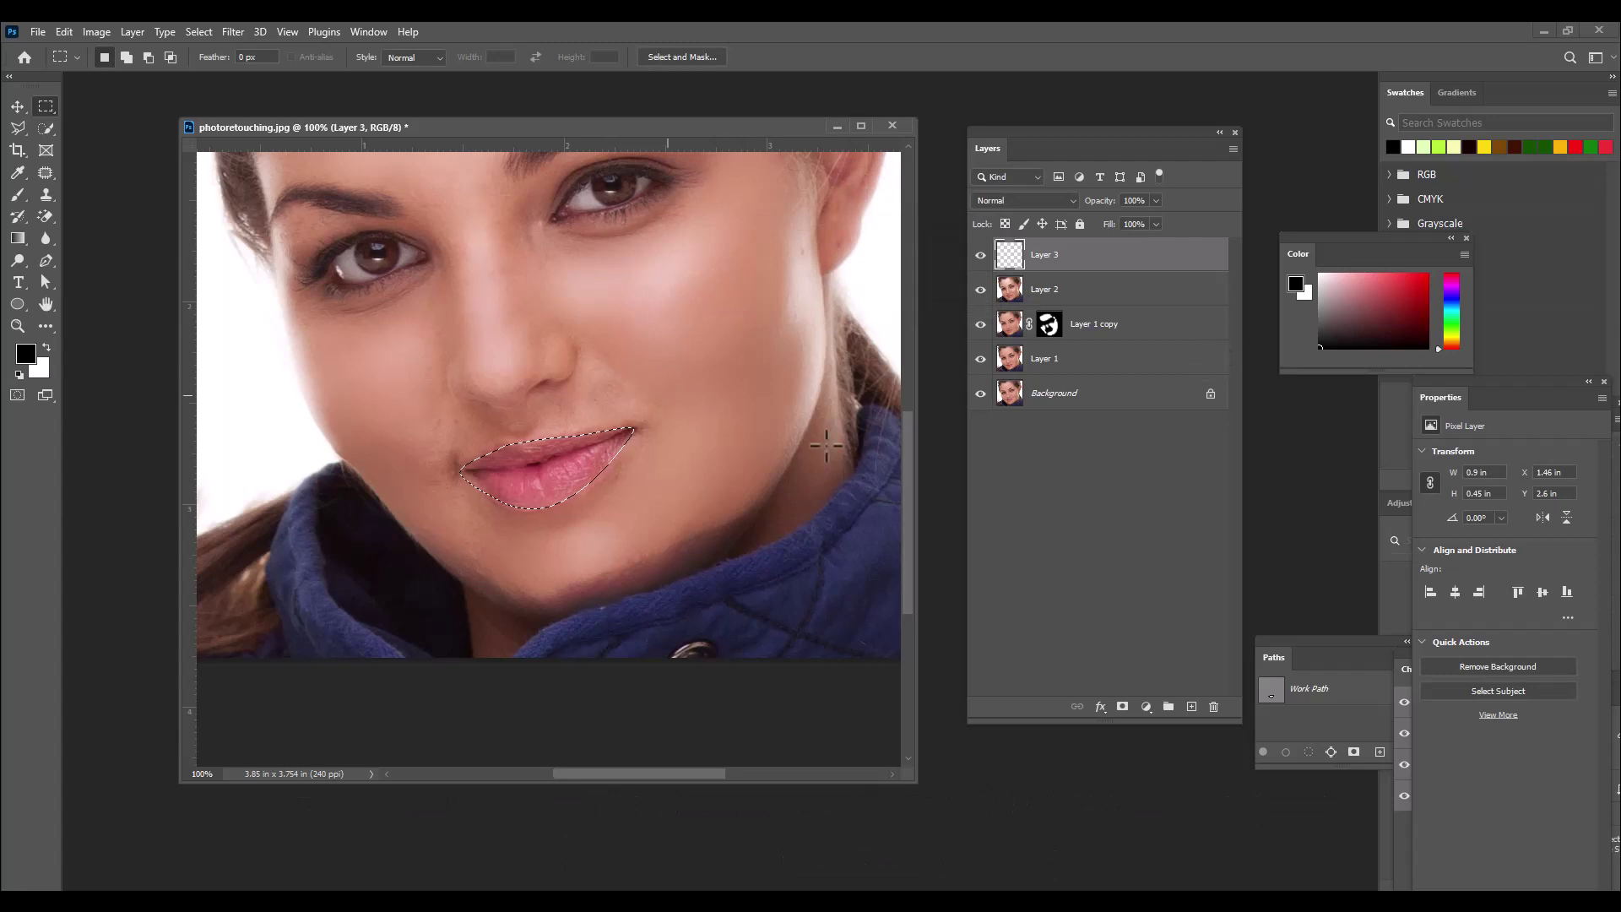
Step: Fill the lip selection on Layer 3 with bright red, deselect, and set the layer's blend mode to Multiply
{"action": "left_click", "coordinate": [30, 356]}
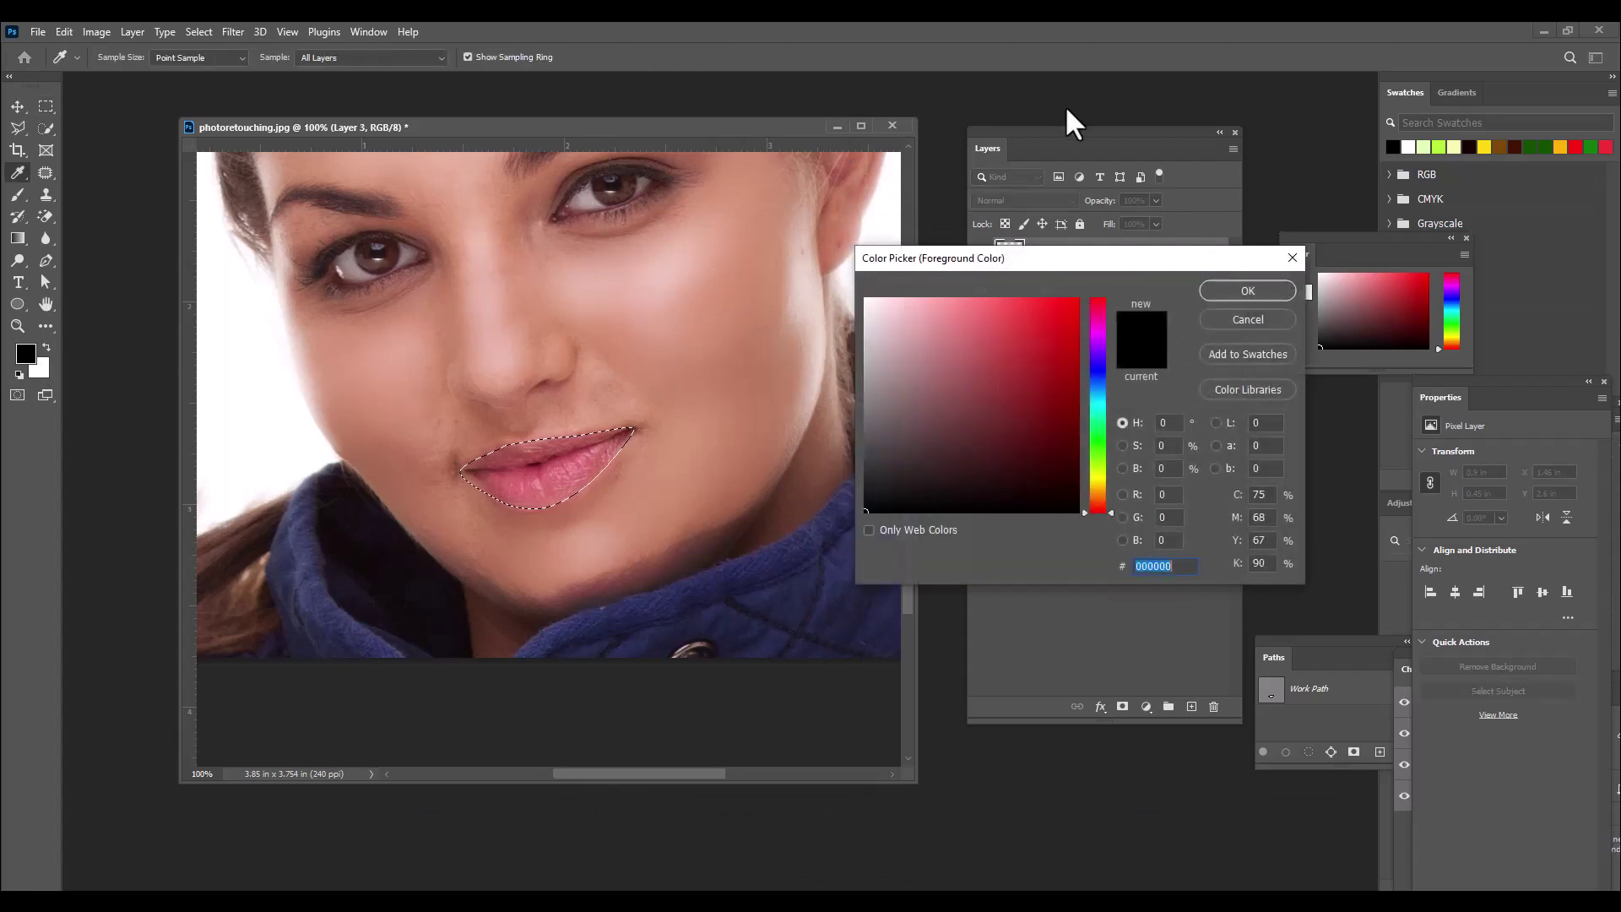
{"action": "left_click", "coordinate": [1059, 334]}
{"action": "left_click", "coordinate": [1248, 291]}
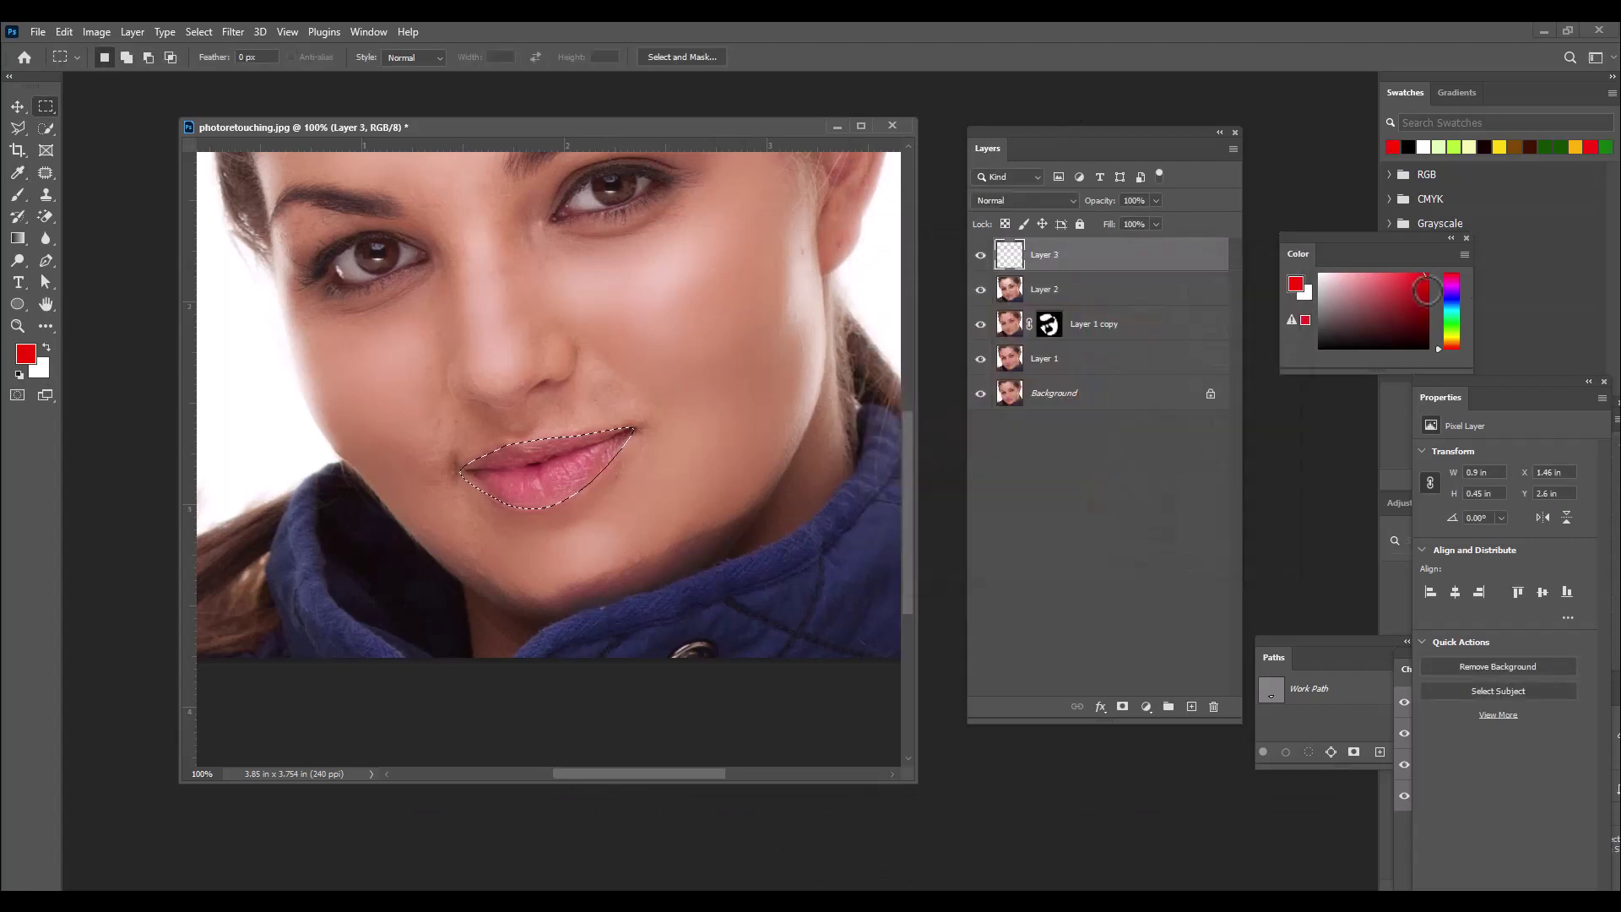
{"action": "key", "text": "alt+BackSpace"}
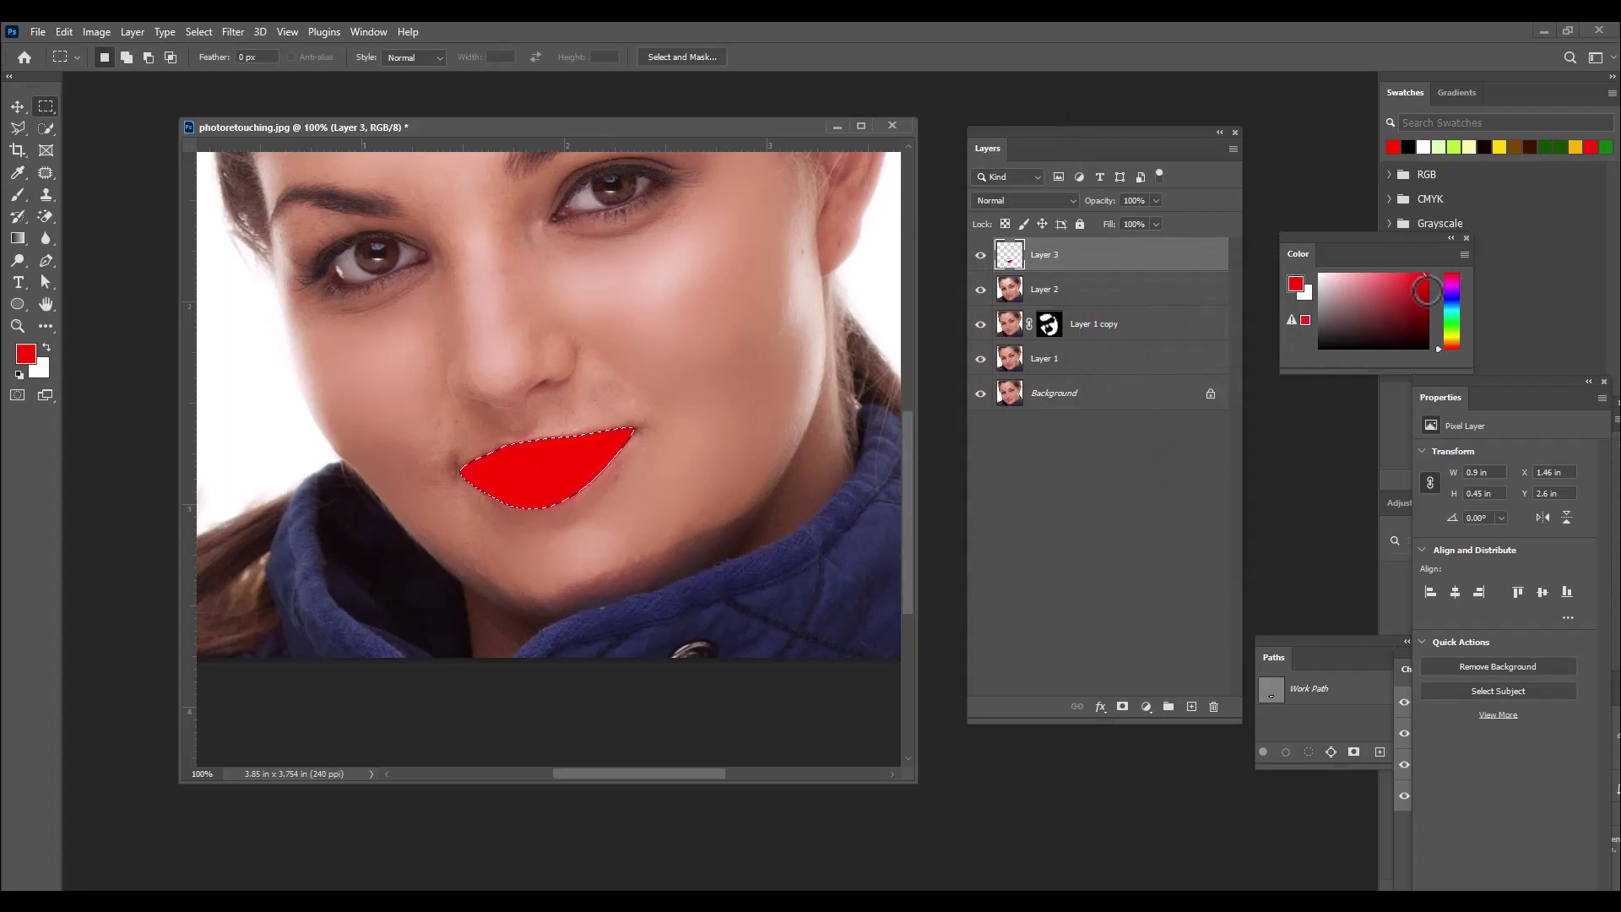
{"action": "key", "text": "ctrl+d"}
{"action": "left_click", "coordinate": [1051, 200]}
{"action": "left_click", "coordinate": [1025, 259]}
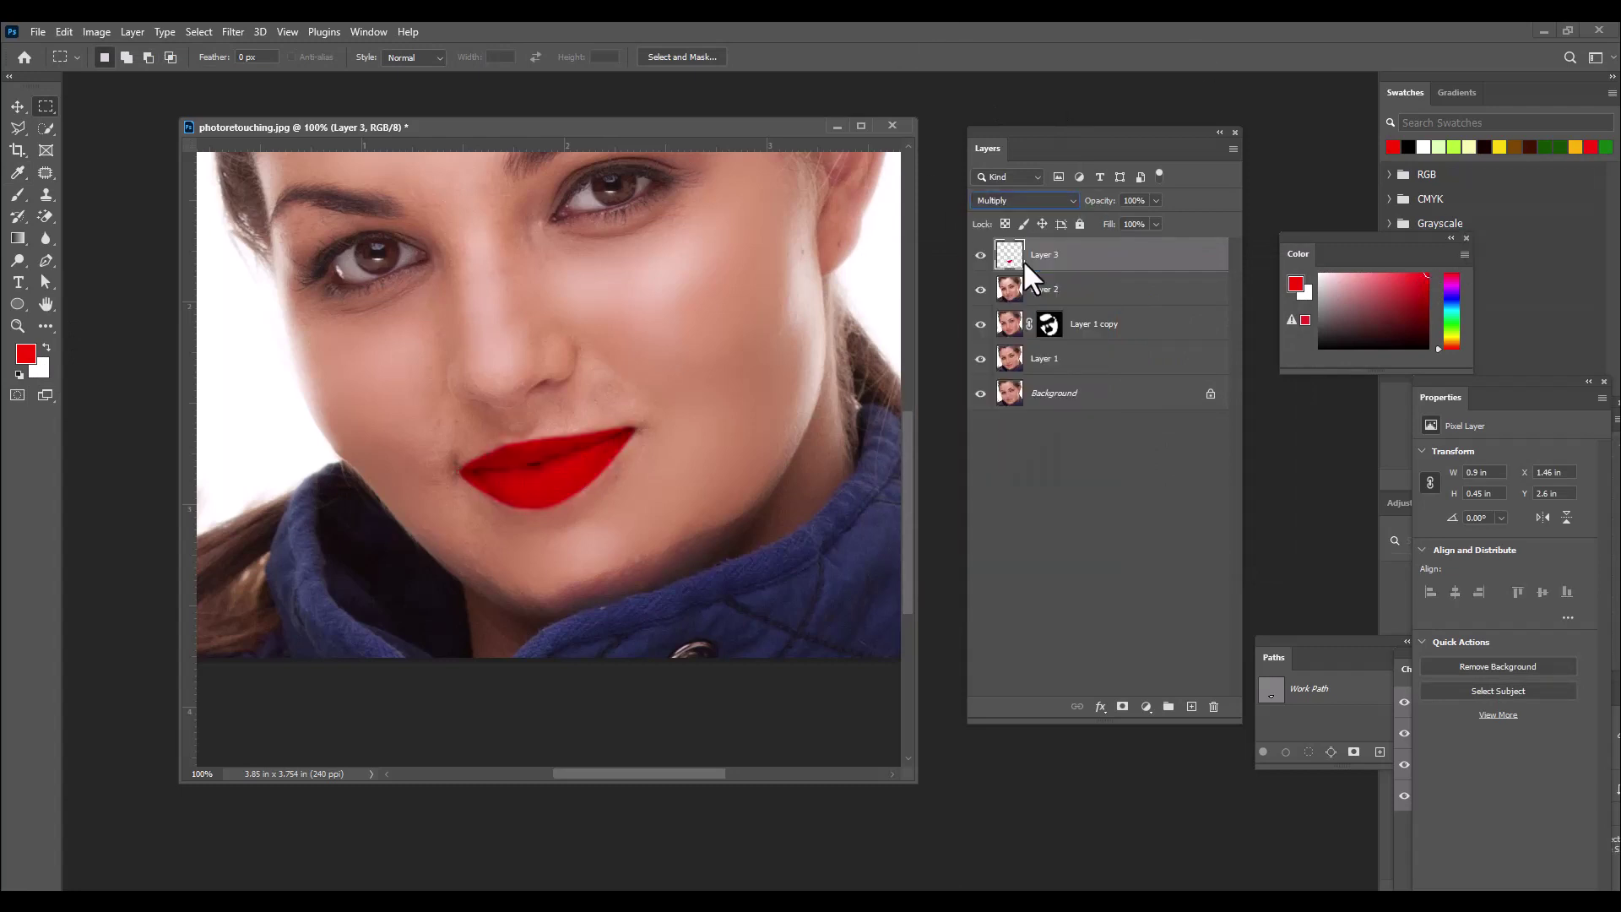
Step: Open Layer 3's blending options and lower the underlying layer's white Blend If slider to about 153 so lip highlights show through
{"action": "double_click", "coordinate": [1123, 263]}
{"action": "left_click_drag", "start_coordinate": [1078, 326], "coordinate": [887, 101]}
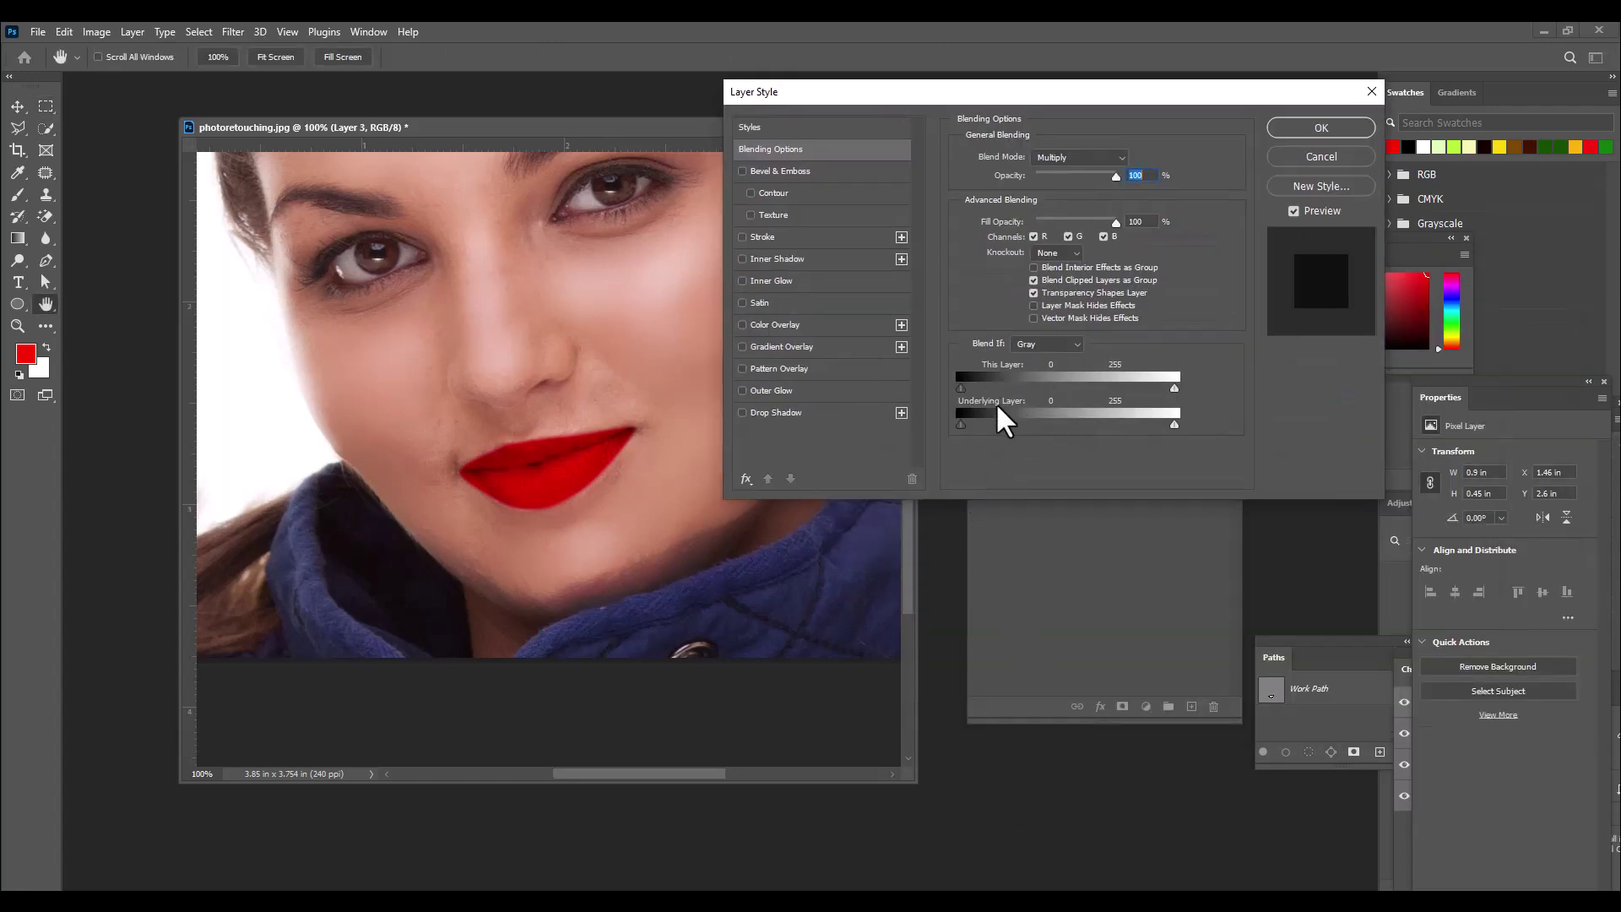
{"action": "left_click_drag", "start_coordinate": [1049, 88], "coordinate": [1080, 95]}
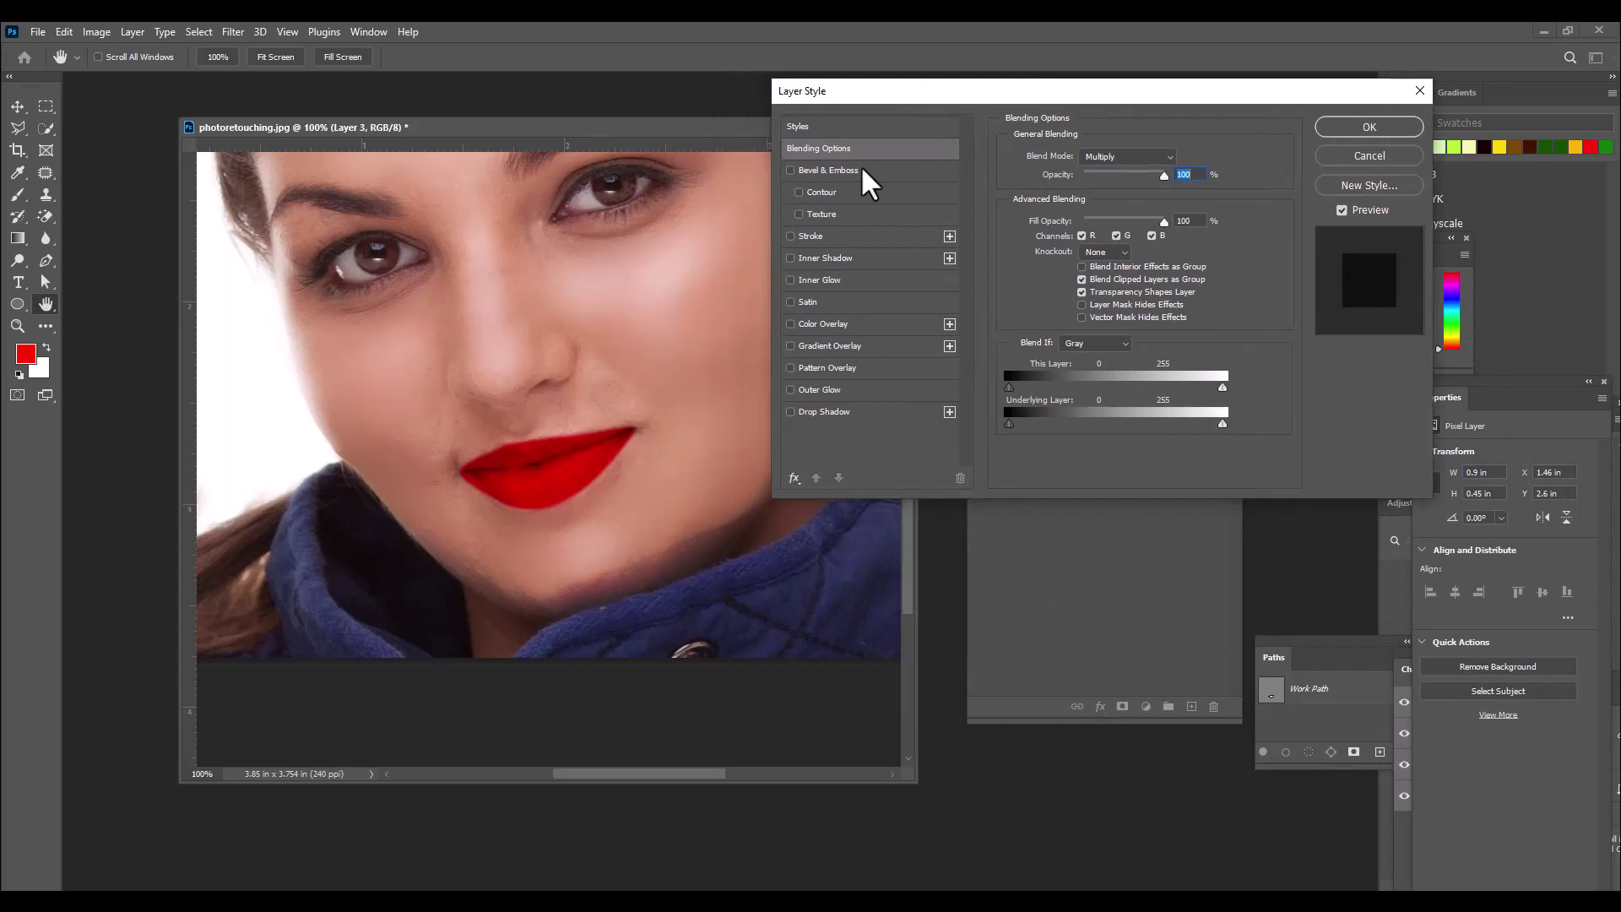
{"action": "left_click_drag", "start_coordinate": [970, 91], "coordinate": [573, 173]}
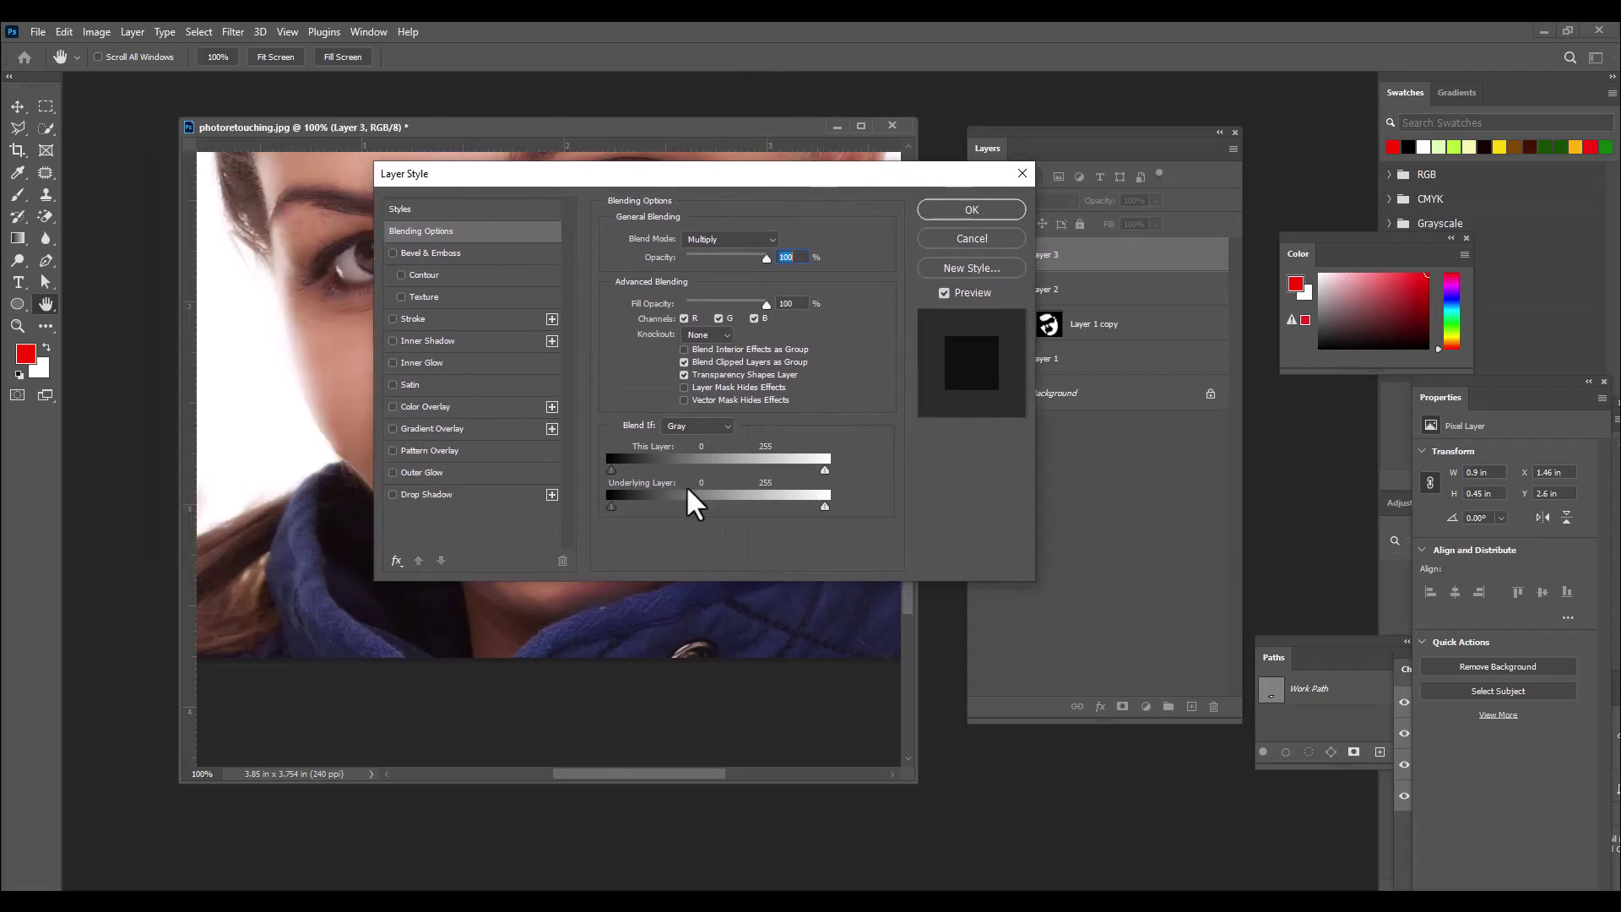
{"action": "left_click_drag", "start_coordinate": [804, 176], "coordinate": [1114, 160]}
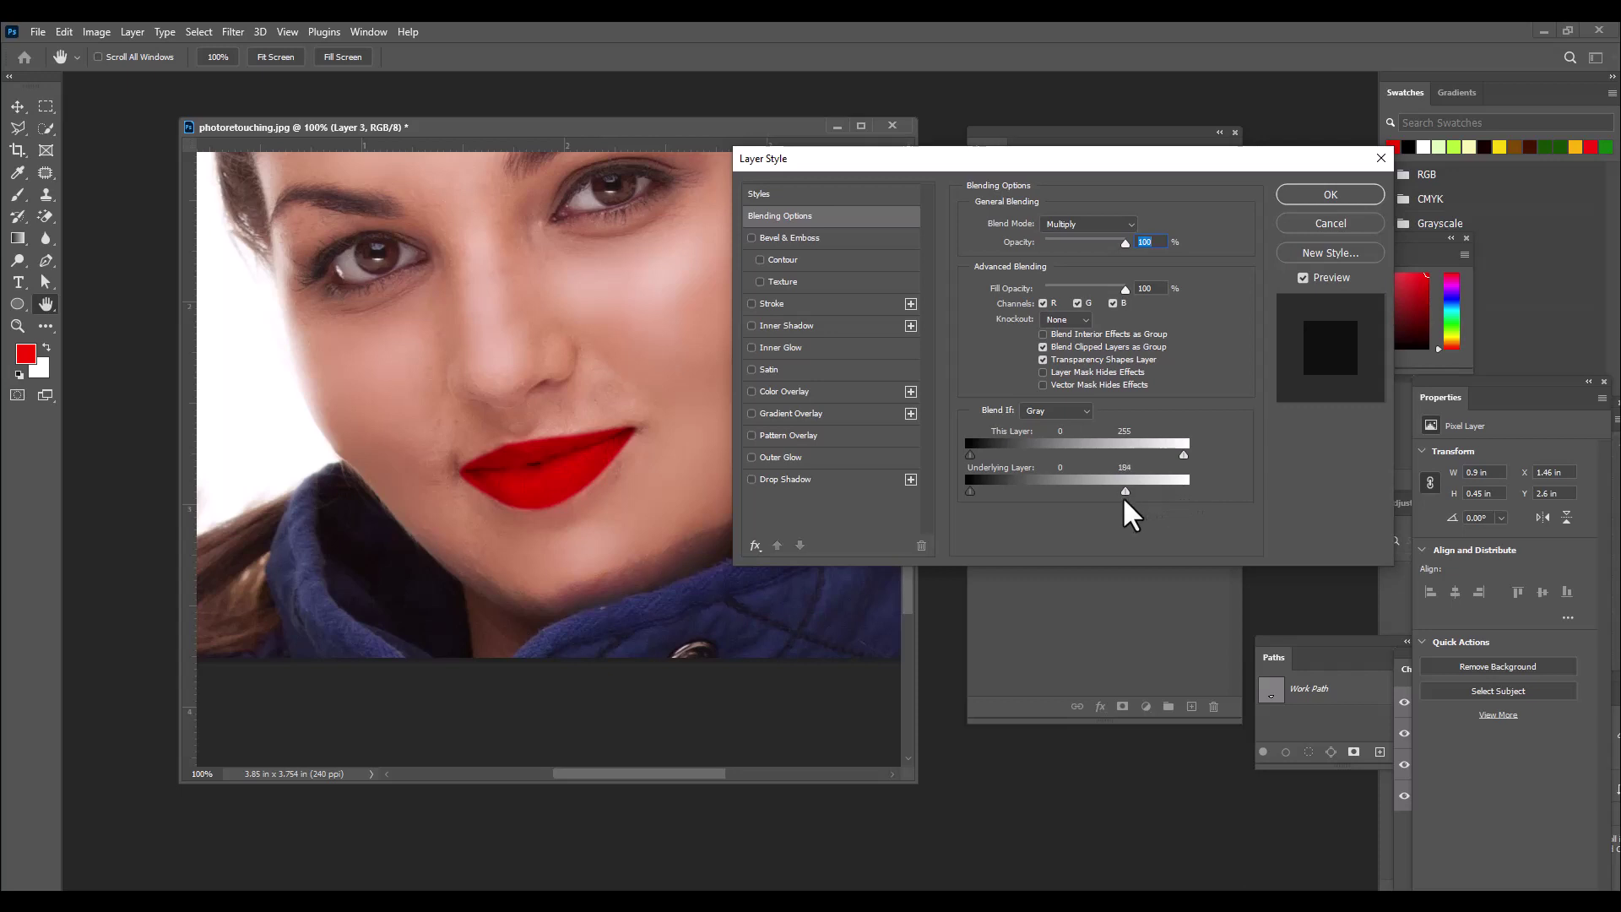
{"action": "left_click_drag", "start_coordinate": [1123, 498], "coordinate": [1100, 504]}
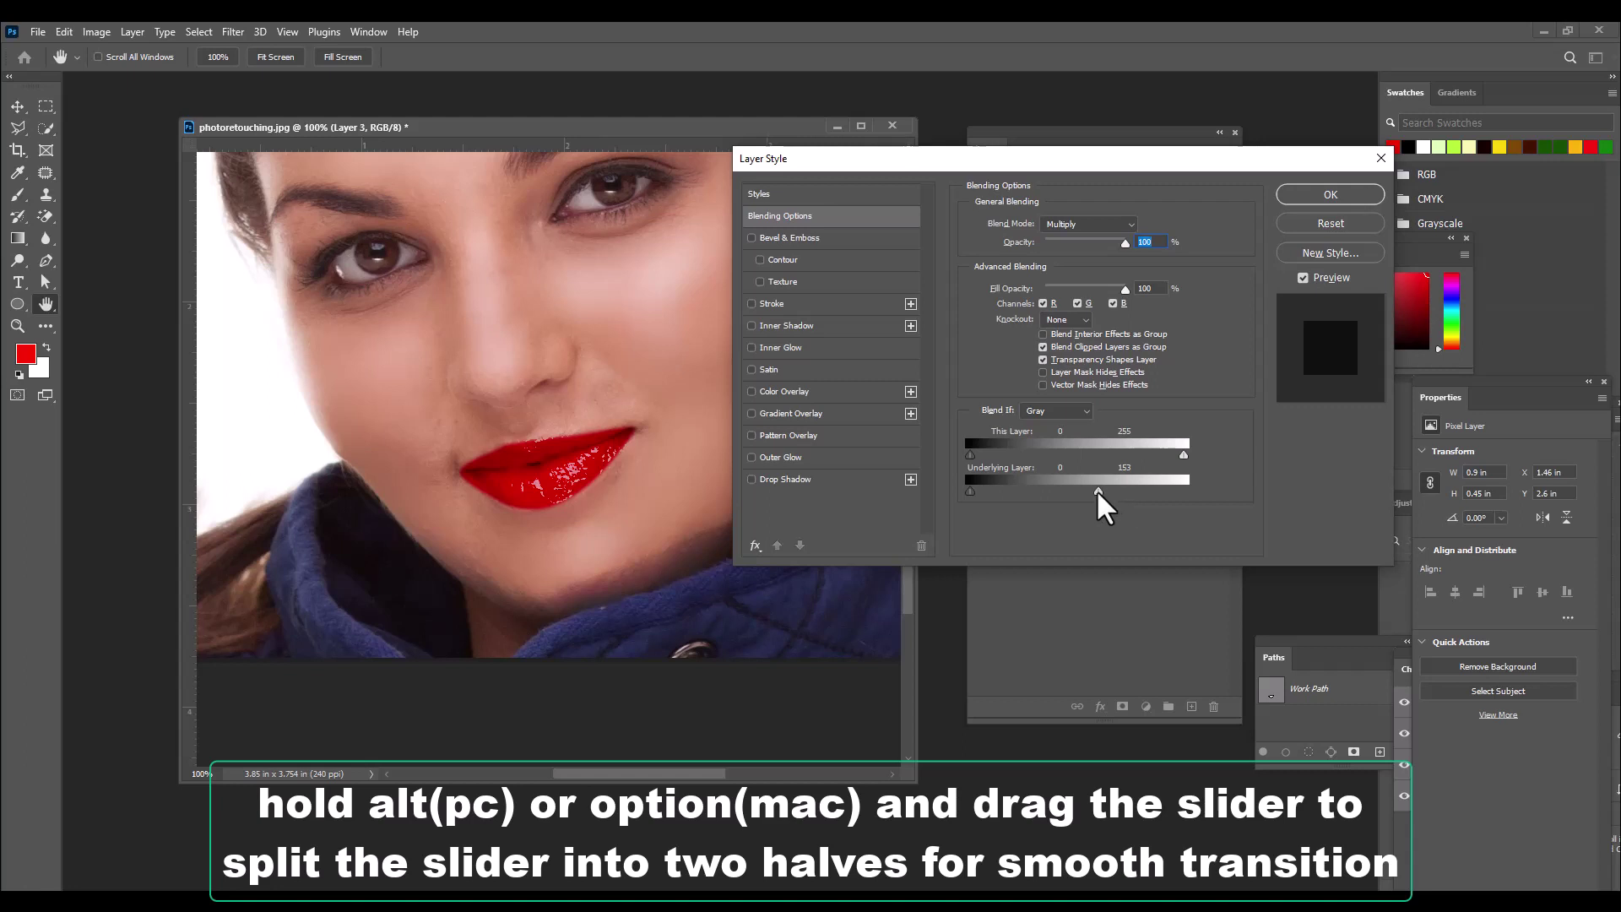
Step: Split the underlying layer's white Blend If slider into two widely spaced halves for a smooth transition and apply the layer style
{"action": "left_click_drag", "start_coordinate": [1098, 490], "coordinate": [1131, 490]}
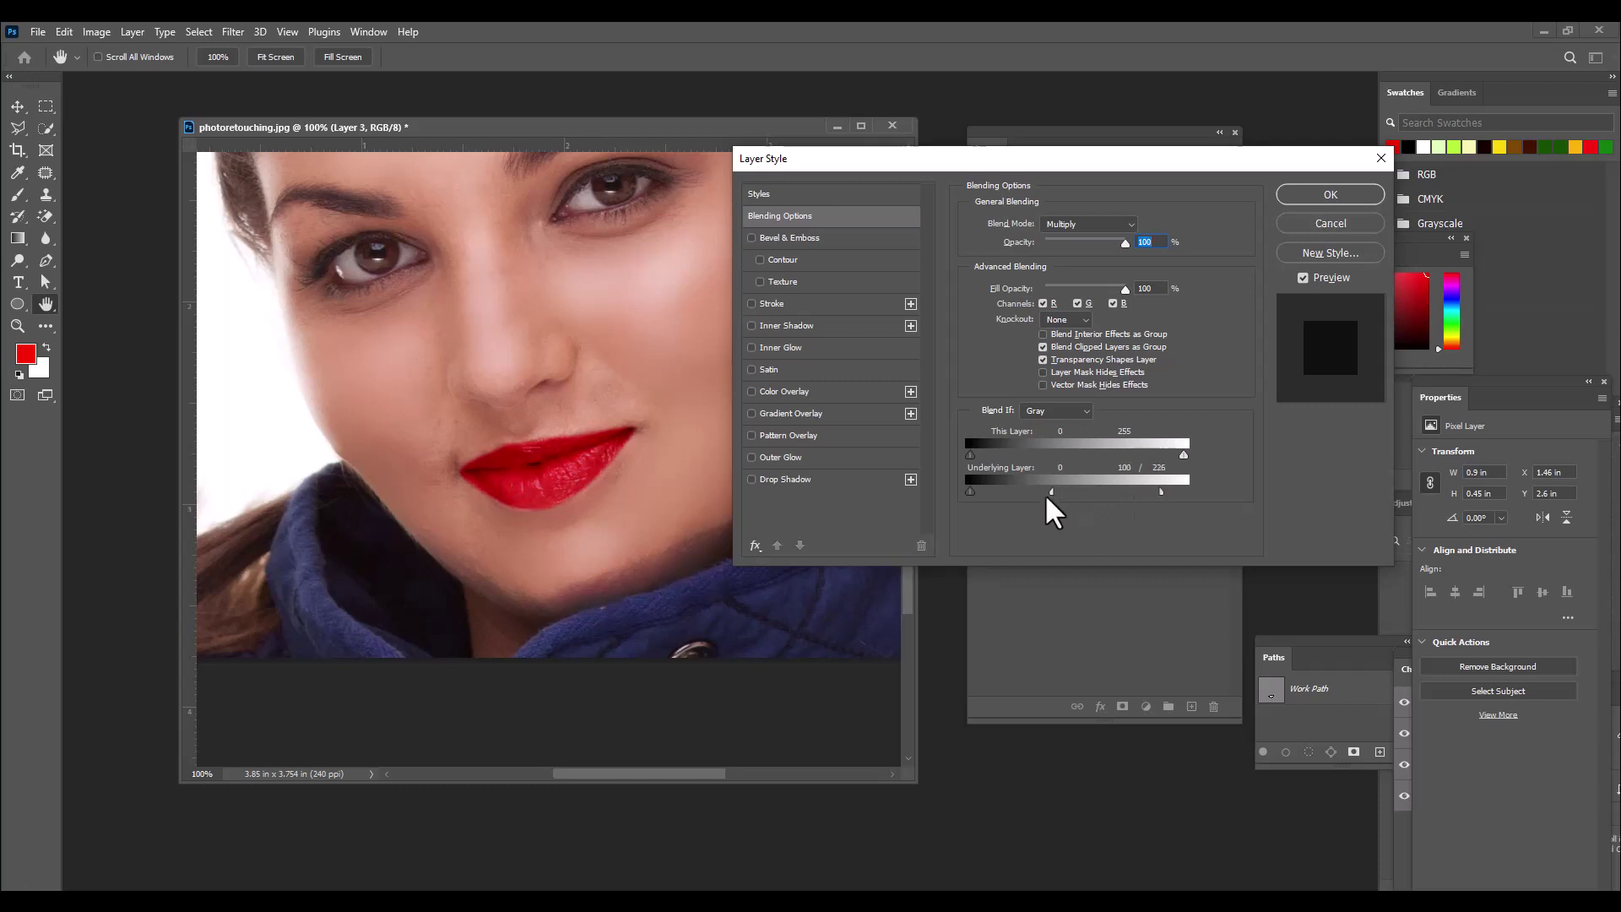
{"action": "left_click_drag", "start_coordinate": [1040, 491], "coordinate": [1037, 491]}
{"action": "left_click_drag", "start_coordinate": [1048, 158], "coordinate": [957, 181]}
{"action": "left_click", "coordinate": [1199, 217]}
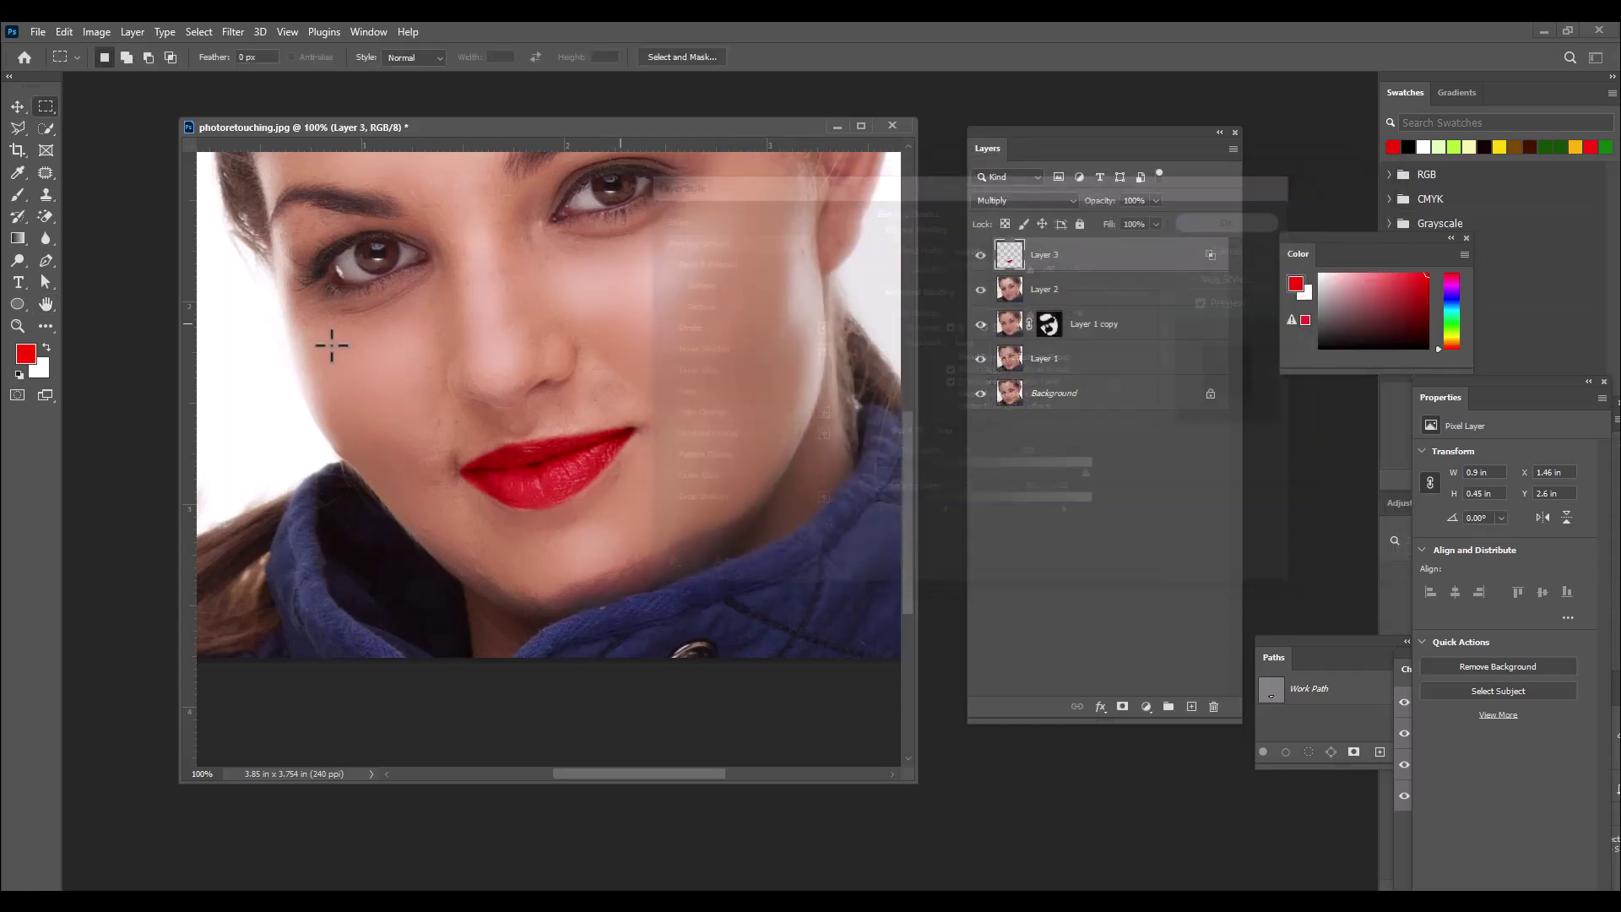
Step: Stamp all visible layers into a new merged layer above Layer 3
{"action": "key", "text": "ctrl+minus"}
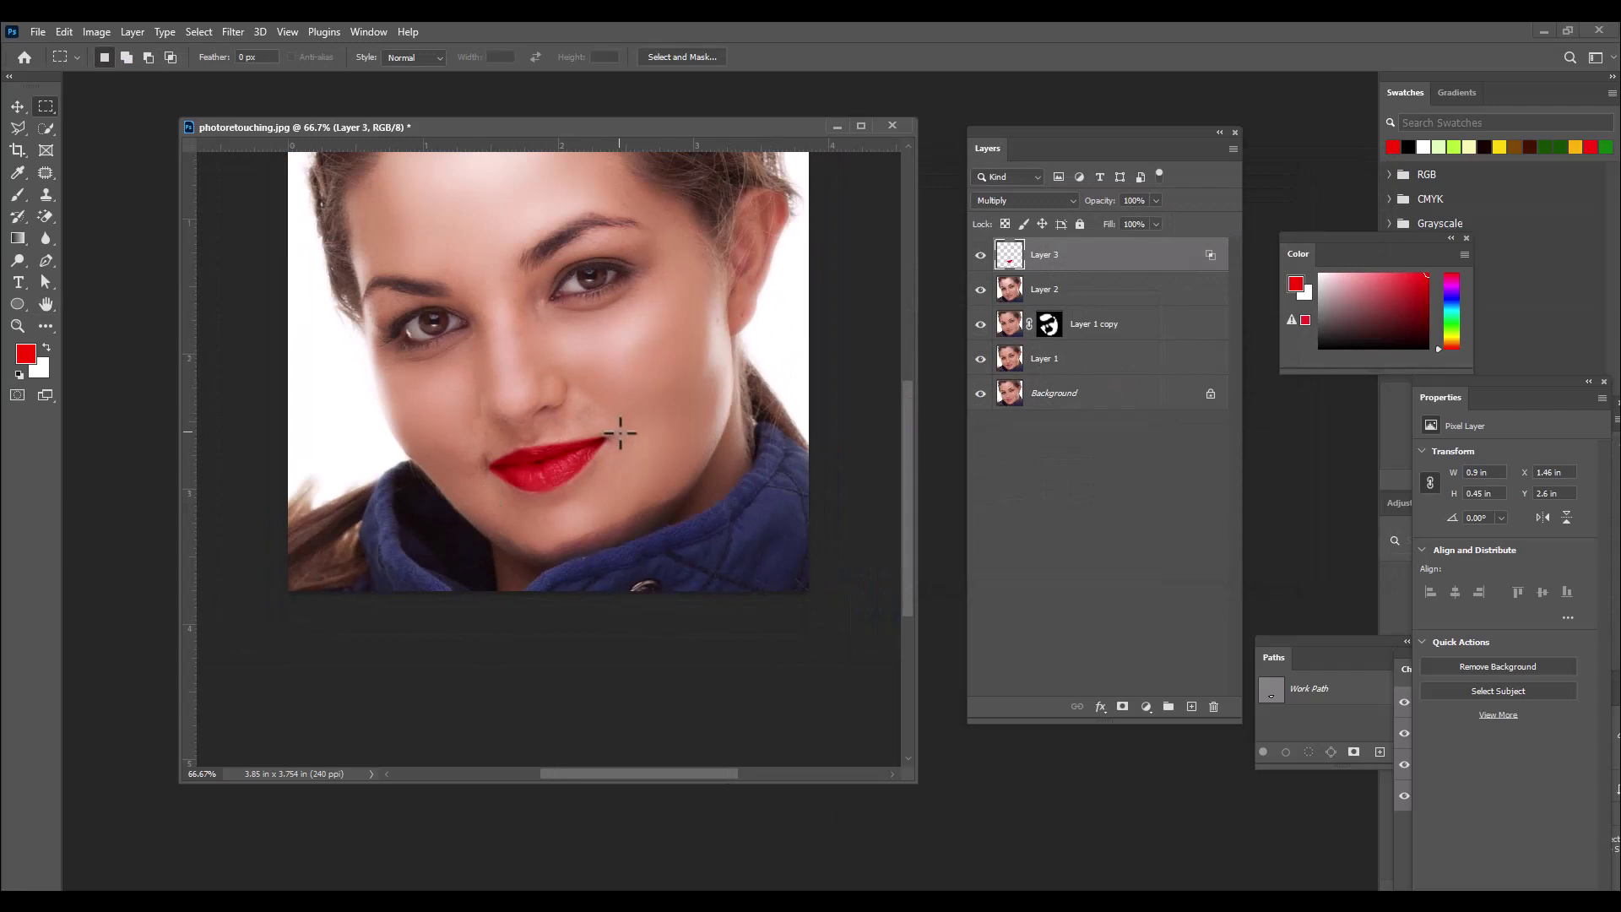
{"action": "scroll", "coordinate": [620, 433], "scroll_direction": "up", "scroll_amount": 2}
{"action": "left_click_drag", "start_coordinate": [528, 120], "coordinate": [493, 118]}
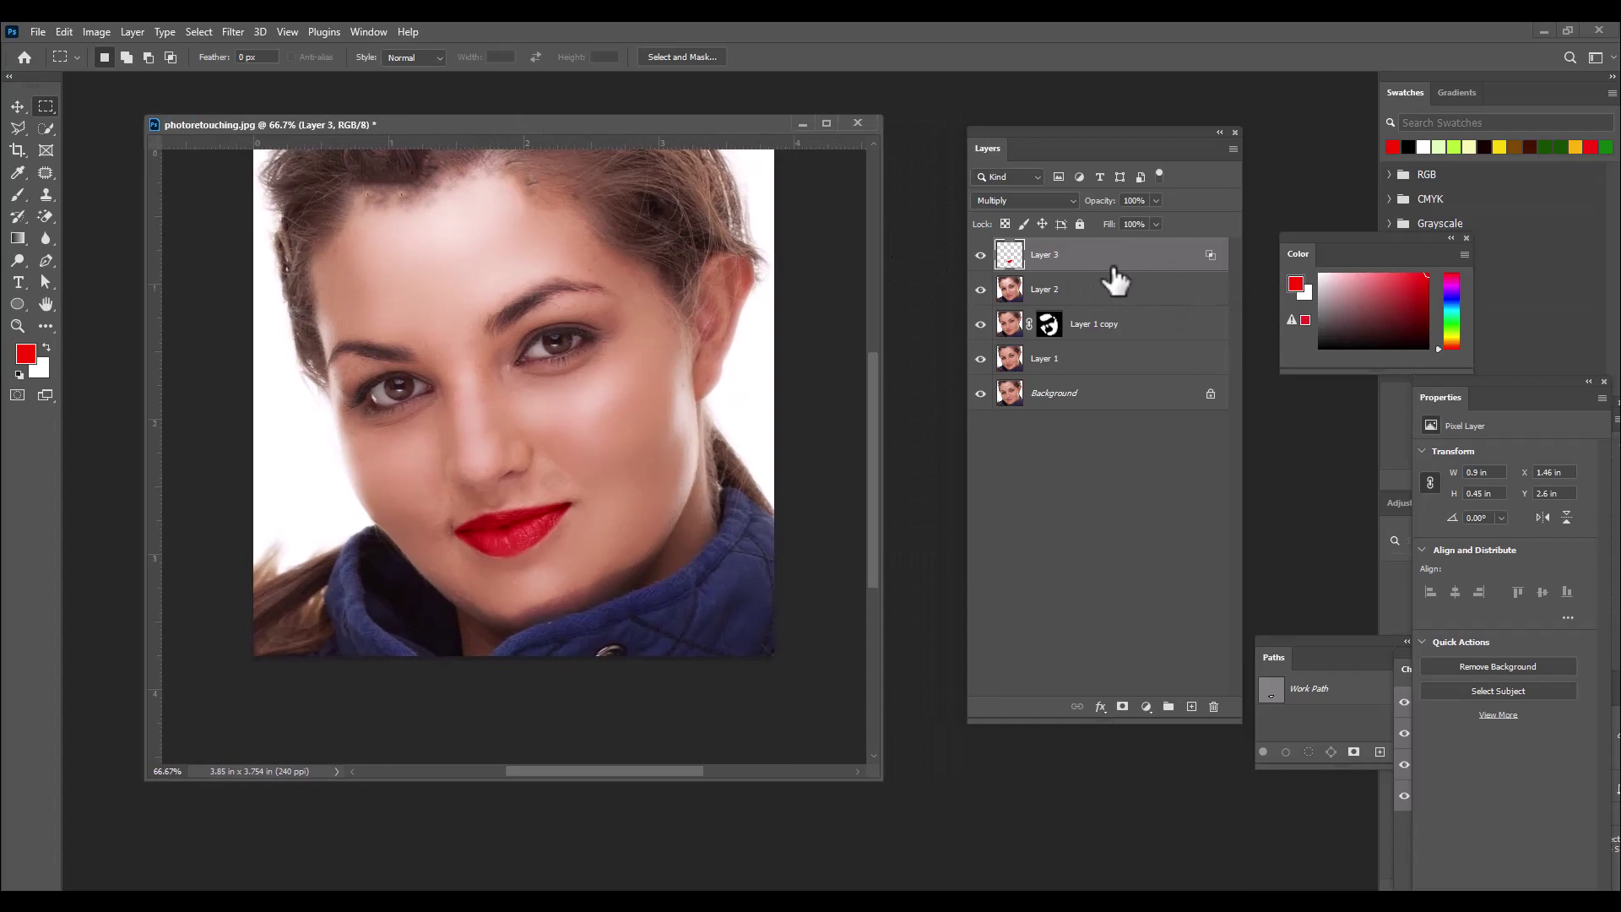
{"action": "key", "text": "ctrl+shift+alt+e"}
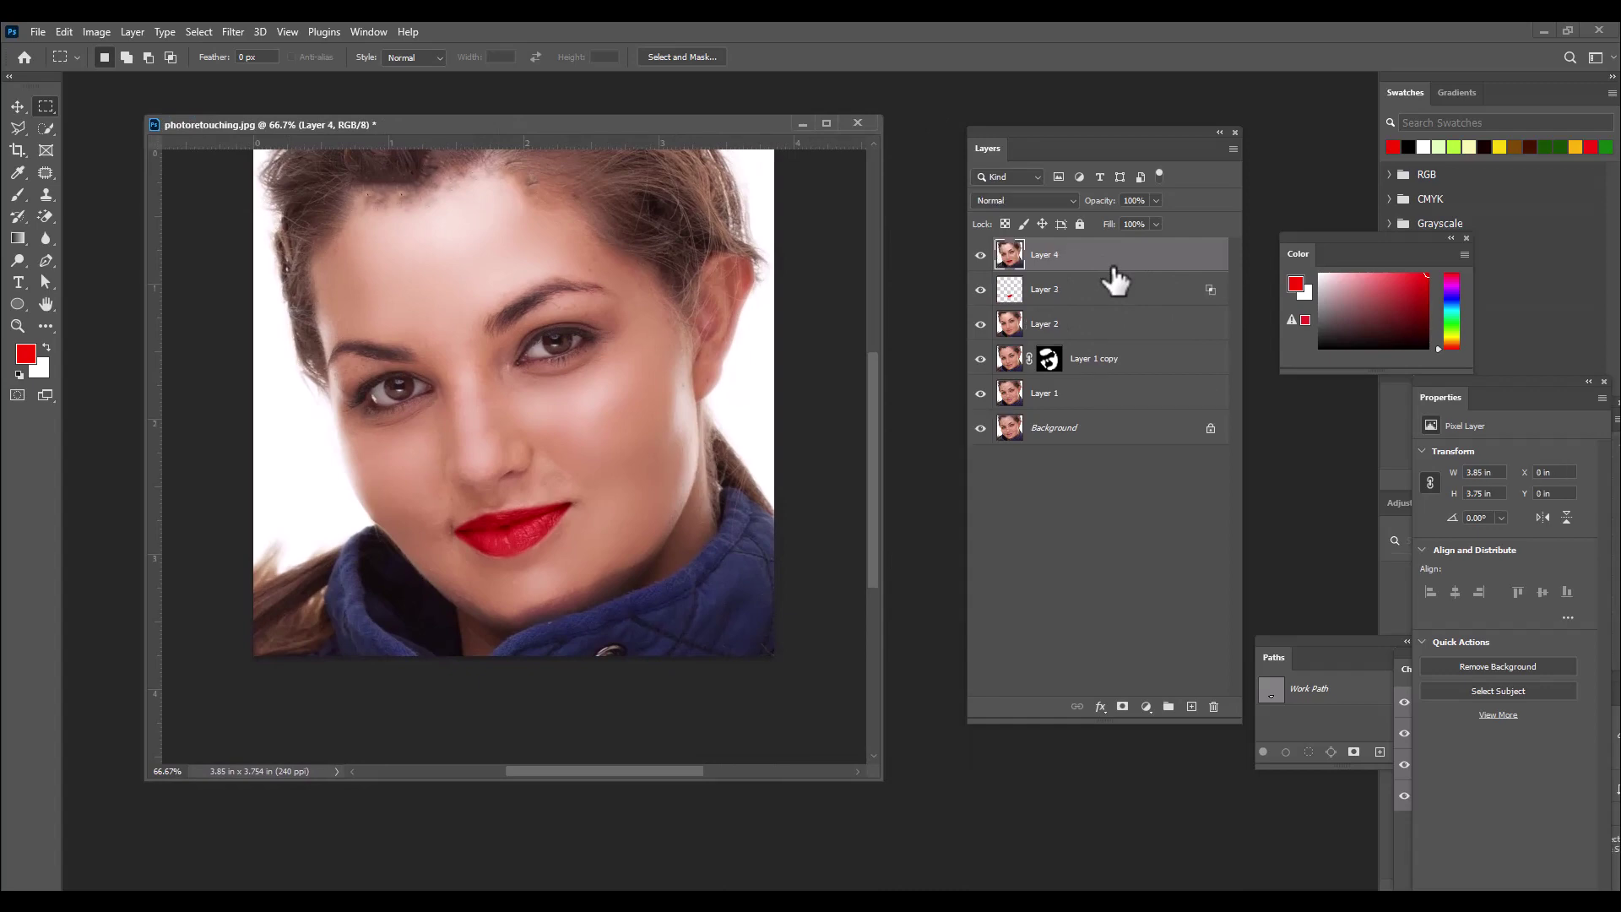
Step: Switch to the Brush tool and set the foreground colour to light pink, #f792fb
{"action": "left_click_drag", "start_coordinate": [390, 124], "coordinate": [431, 128]}
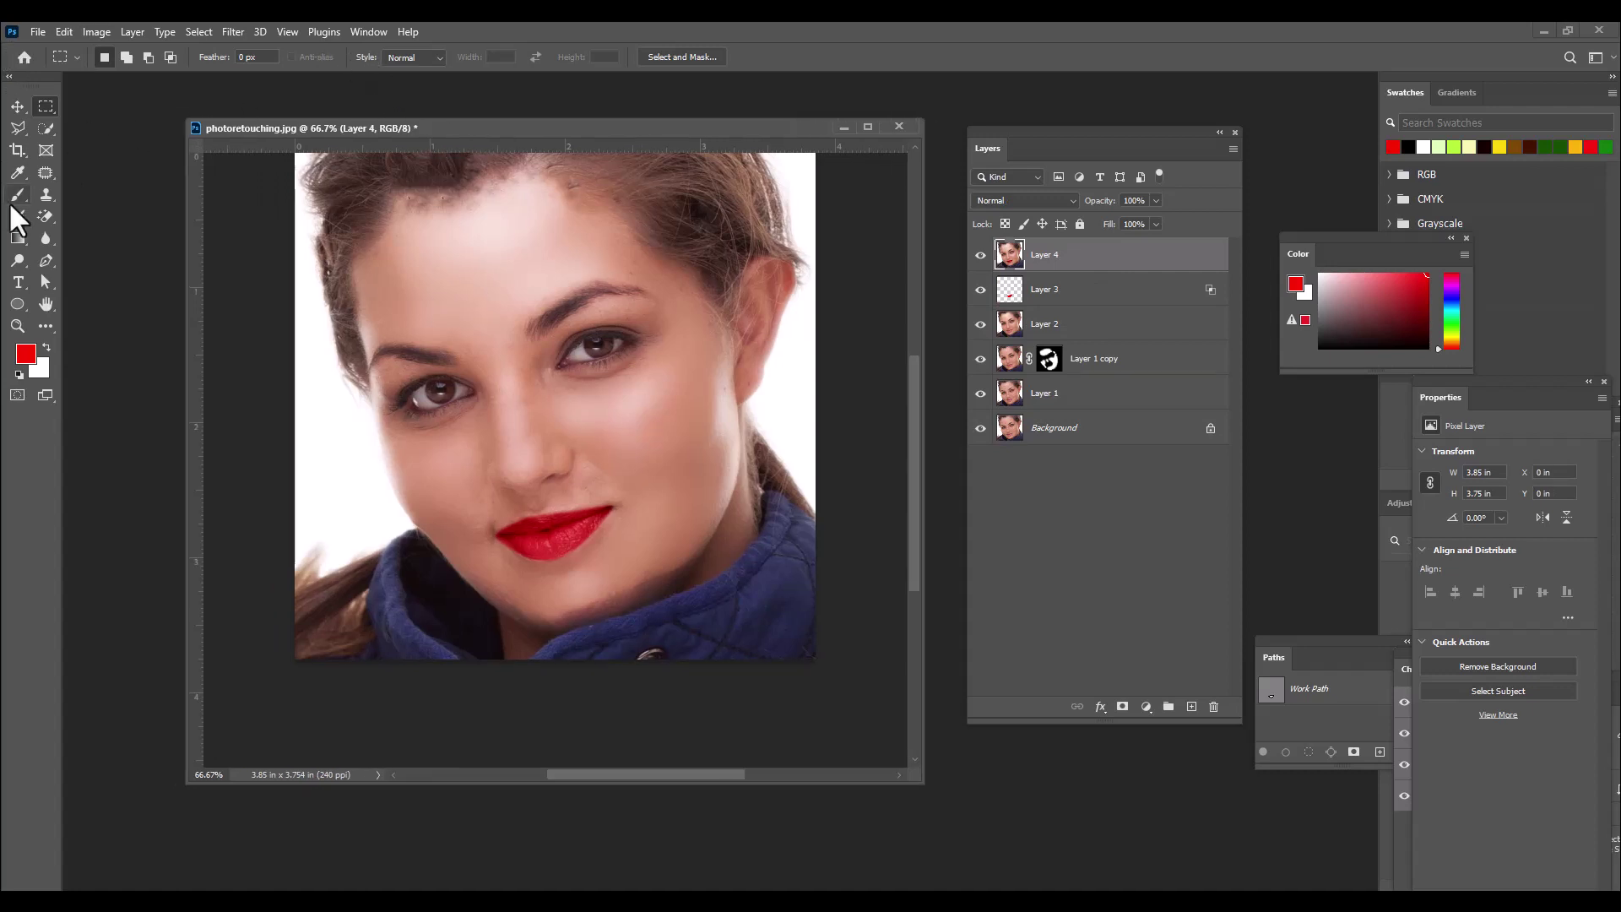
{"action": "left_click_drag", "start_coordinate": [18, 194], "coordinate": [103, 190]}
{"action": "left_click", "coordinate": [103, 193]}
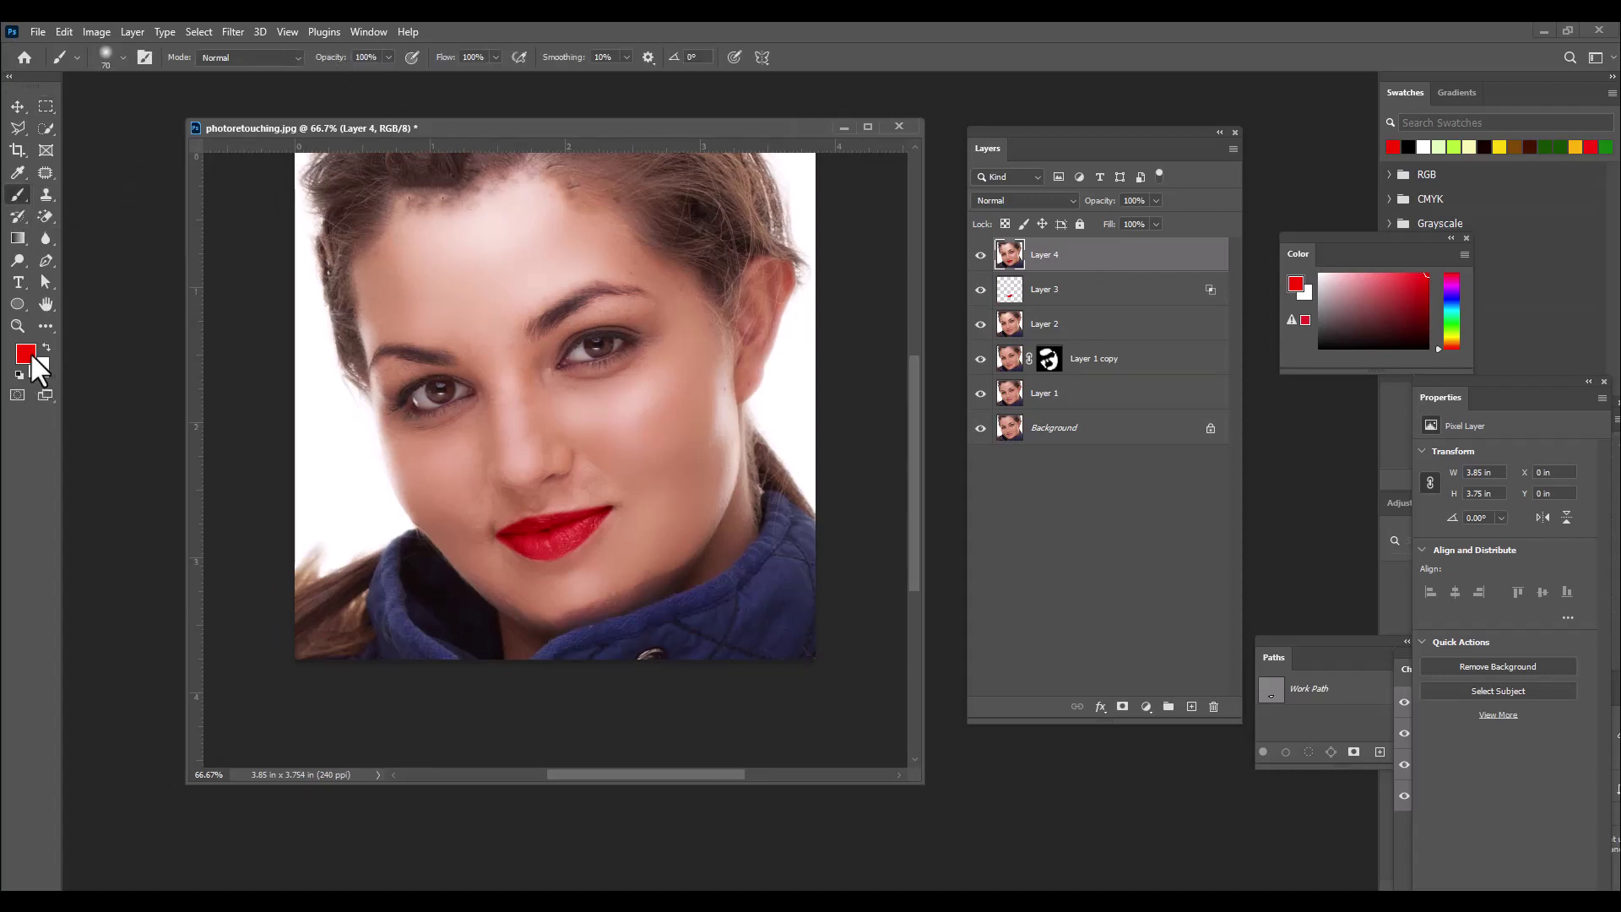
{"action": "left_click", "coordinate": [30, 352]}
{"action": "left_click", "coordinate": [1100, 334]}
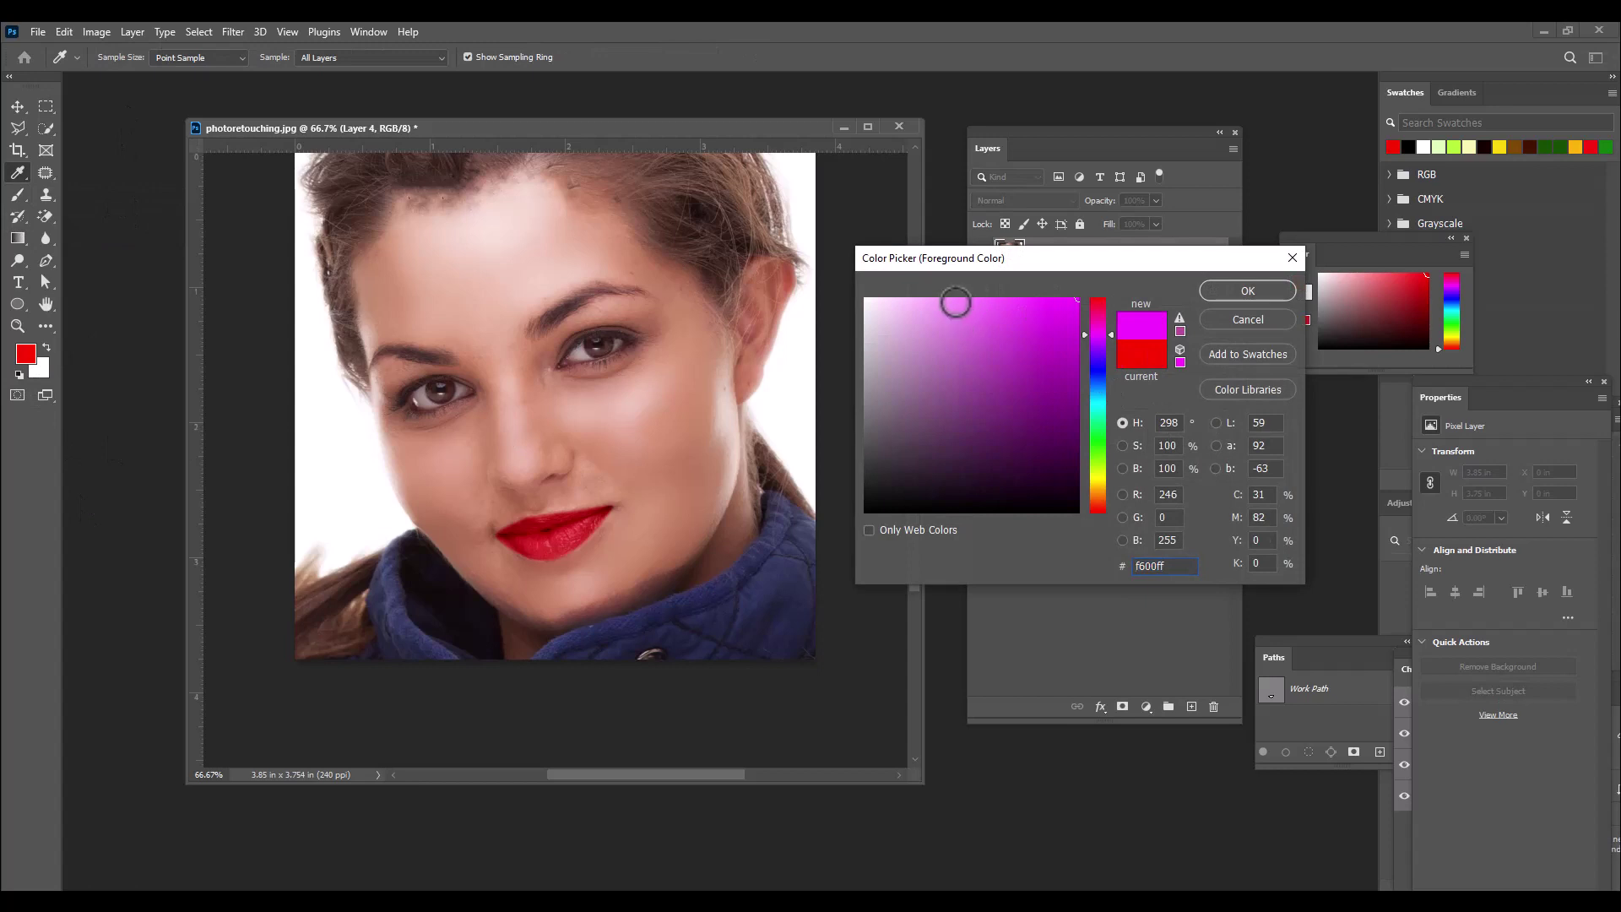
{"action": "left_click", "coordinate": [956, 302]}
{"action": "left_click", "coordinate": [1246, 290]}
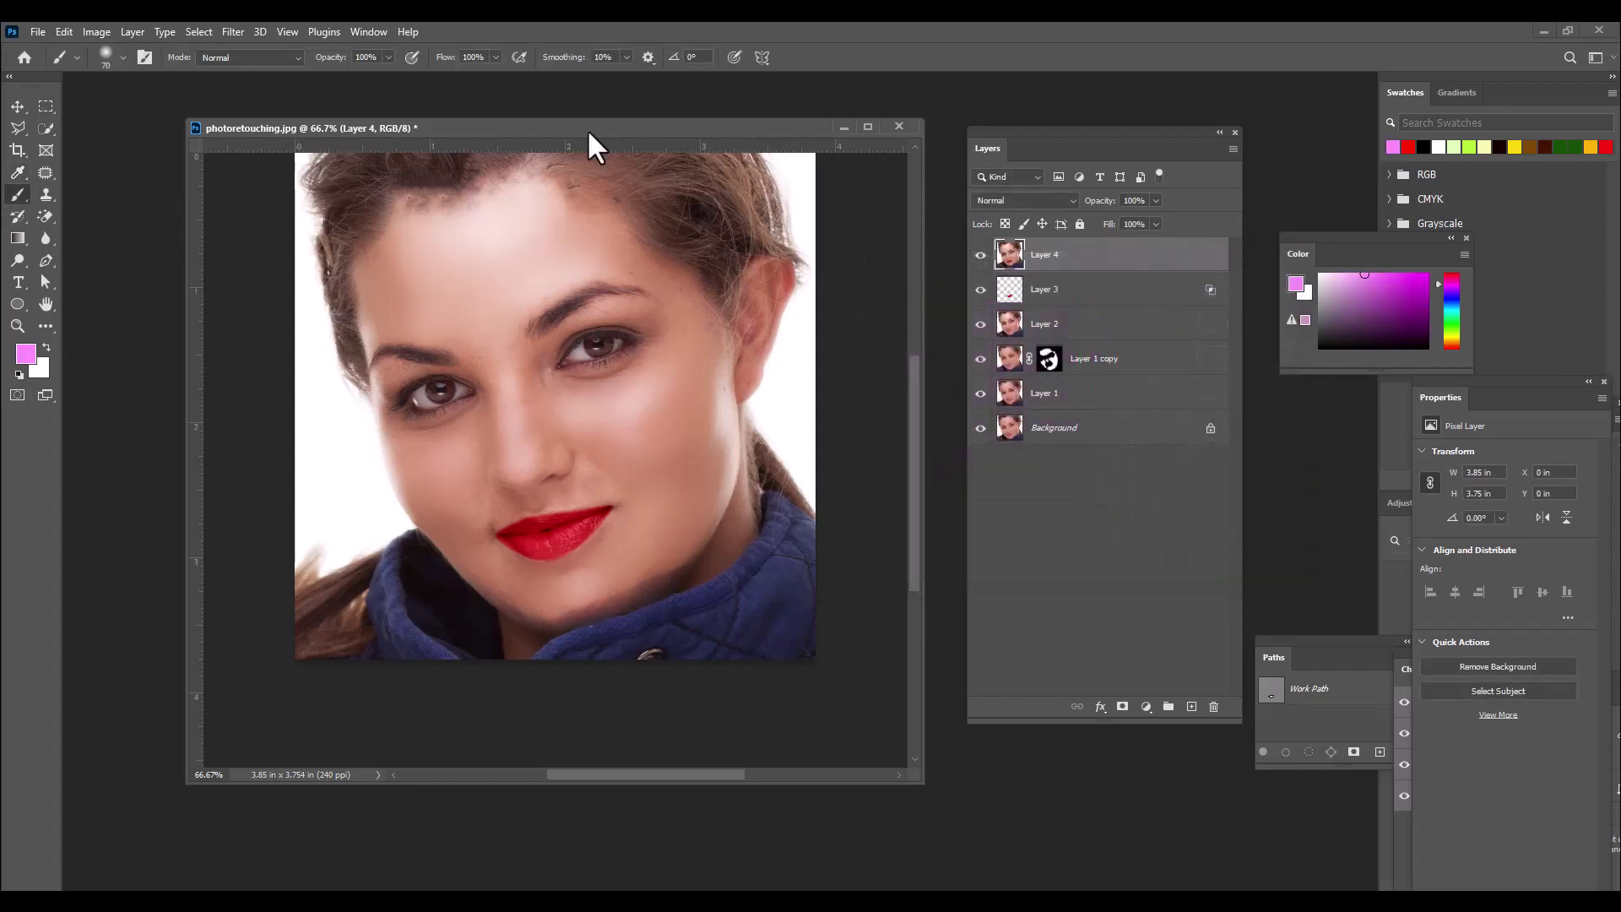
Step: Add a new empty layer above Layer 4 and set its fill to 8%
{"action": "left_click_drag", "start_coordinate": [588, 131], "coordinate": [591, 125]}
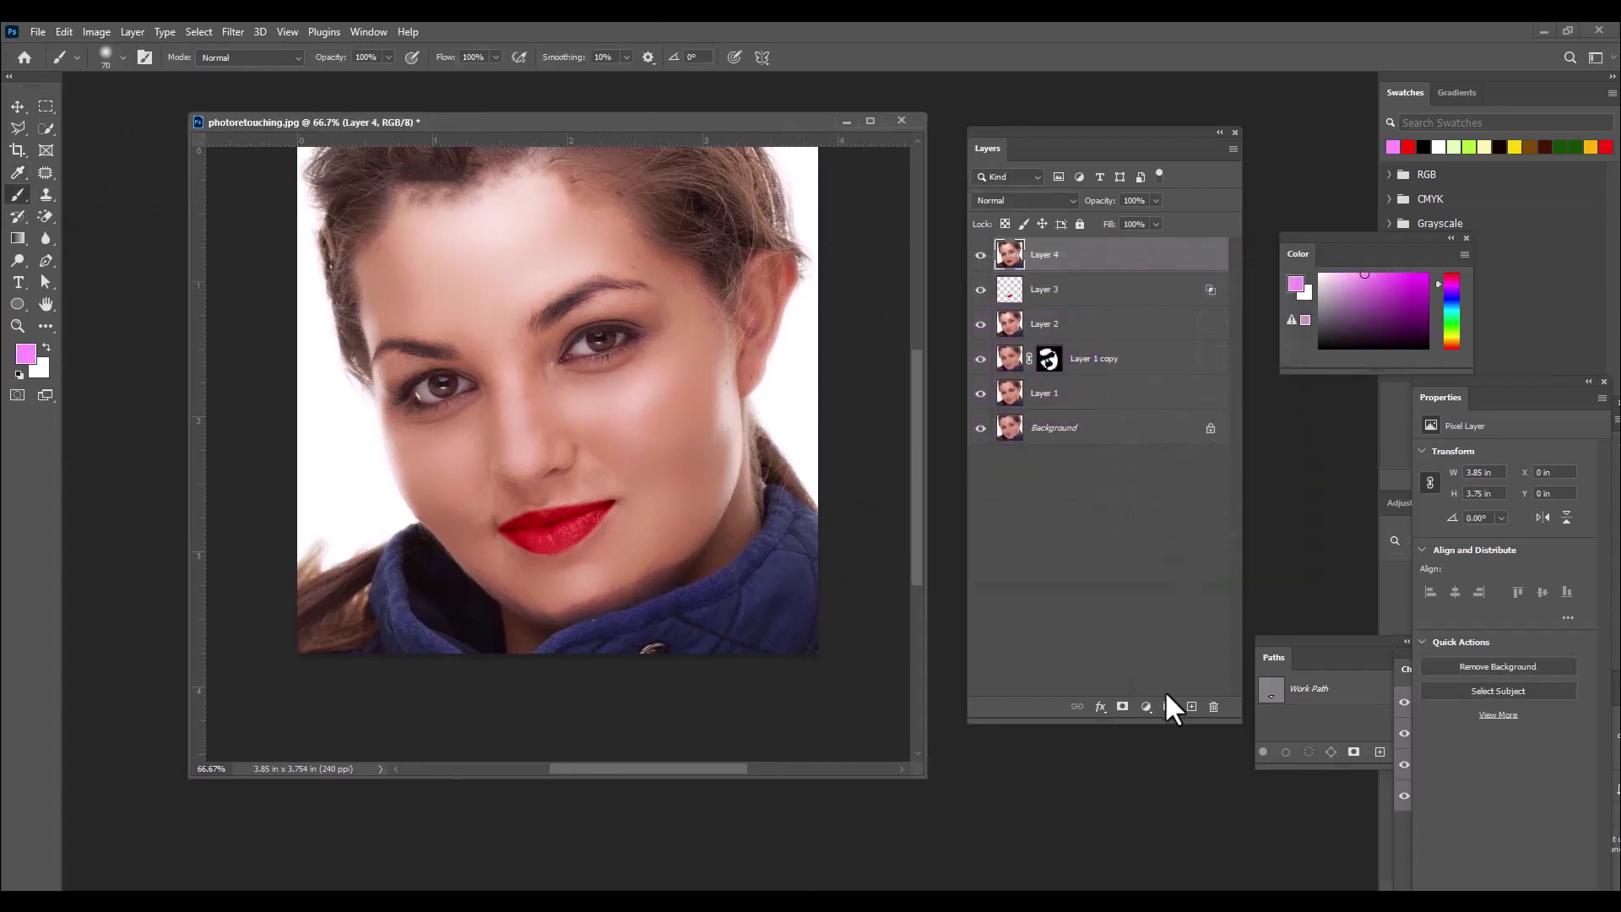
{"action": "left_click", "coordinate": [1189, 706]}
{"action": "left_click", "coordinate": [1156, 224]}
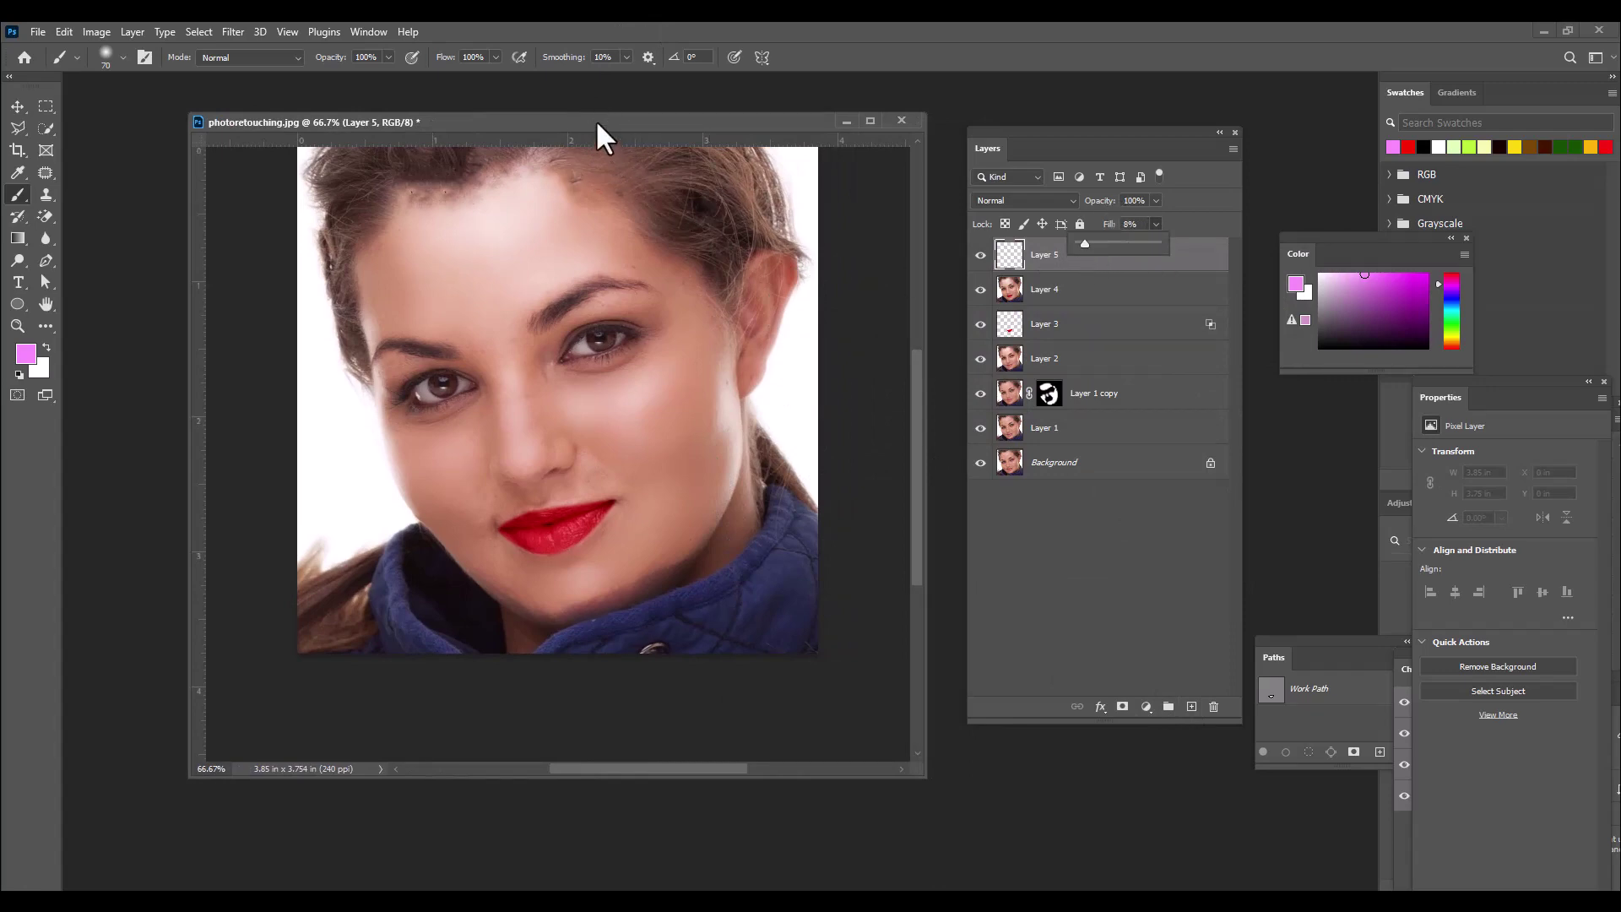
{"action": "left_click_drag", "start_coordinate": [597, 133], "coordinate": [635, 115]}
Step: Enlarge the brush to 200 px and paint pink blush over both cheeks on Layer 5
{"action": "key", "text": "bracketright"}
{"action": "key", "text": "bracketright"}
{"action": "key", "text": "bracketright"}
{"action": "key", "text": "bracketright"}
{"action": "key", "text": "bracketright"}
{"action": "key", "text": "bracketright"}
{"action": "key", "text": "bracketright"}
{"action": "key", "text": "bracketright"}
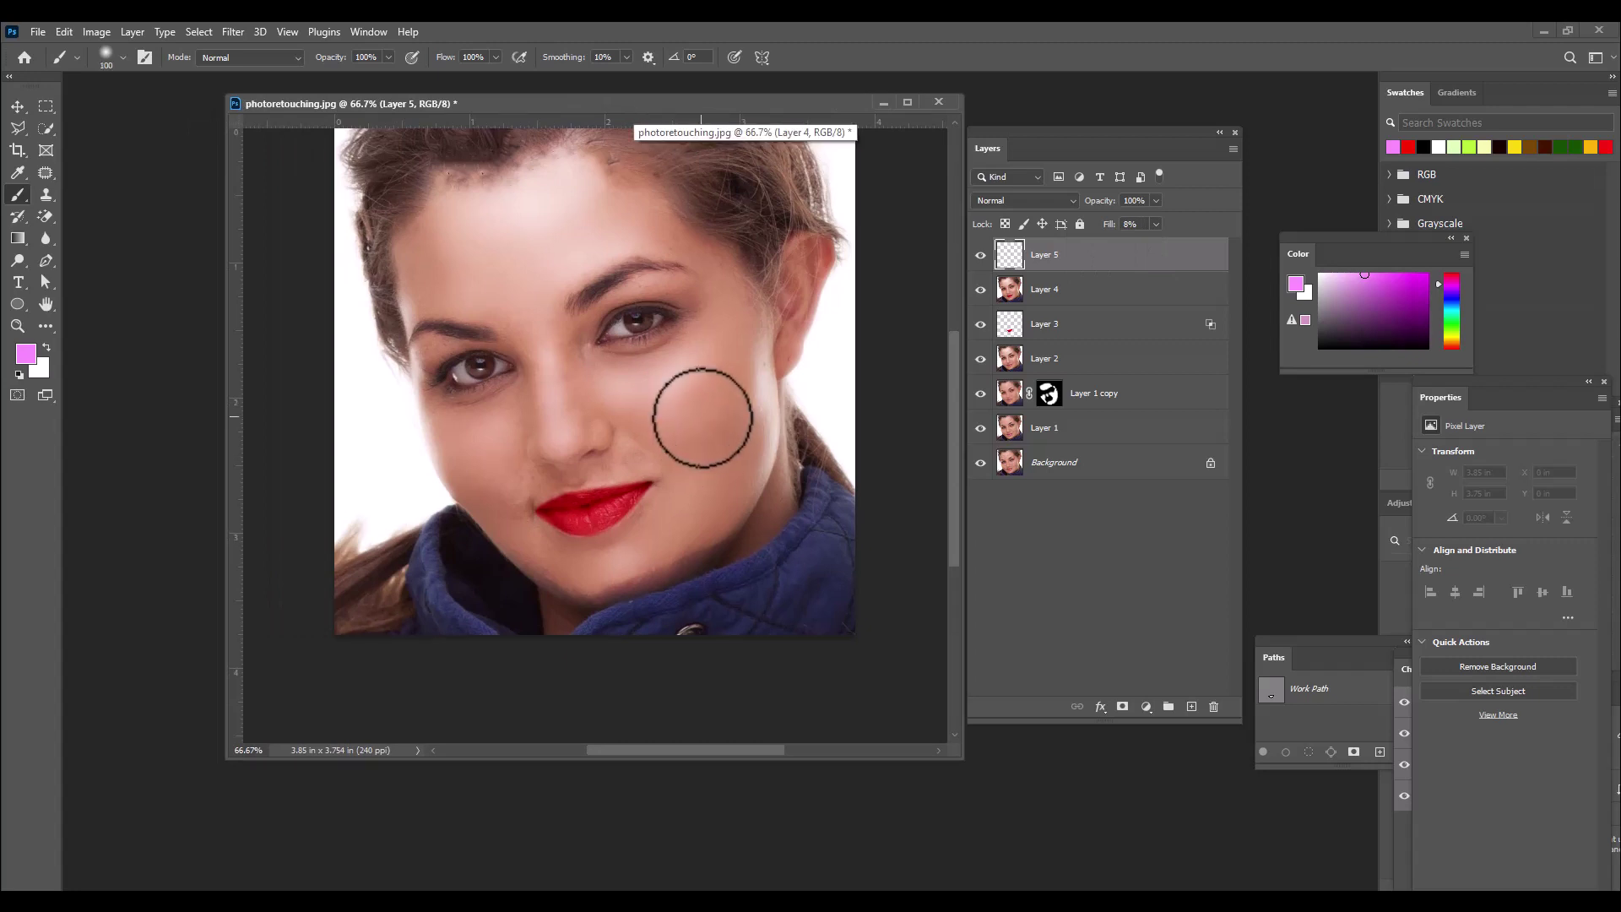
{"action": "key", "text": "bracketright"}
{"action": "key", "text": "bracketleft"}
{"action": "key", "text": "bracketleft"}
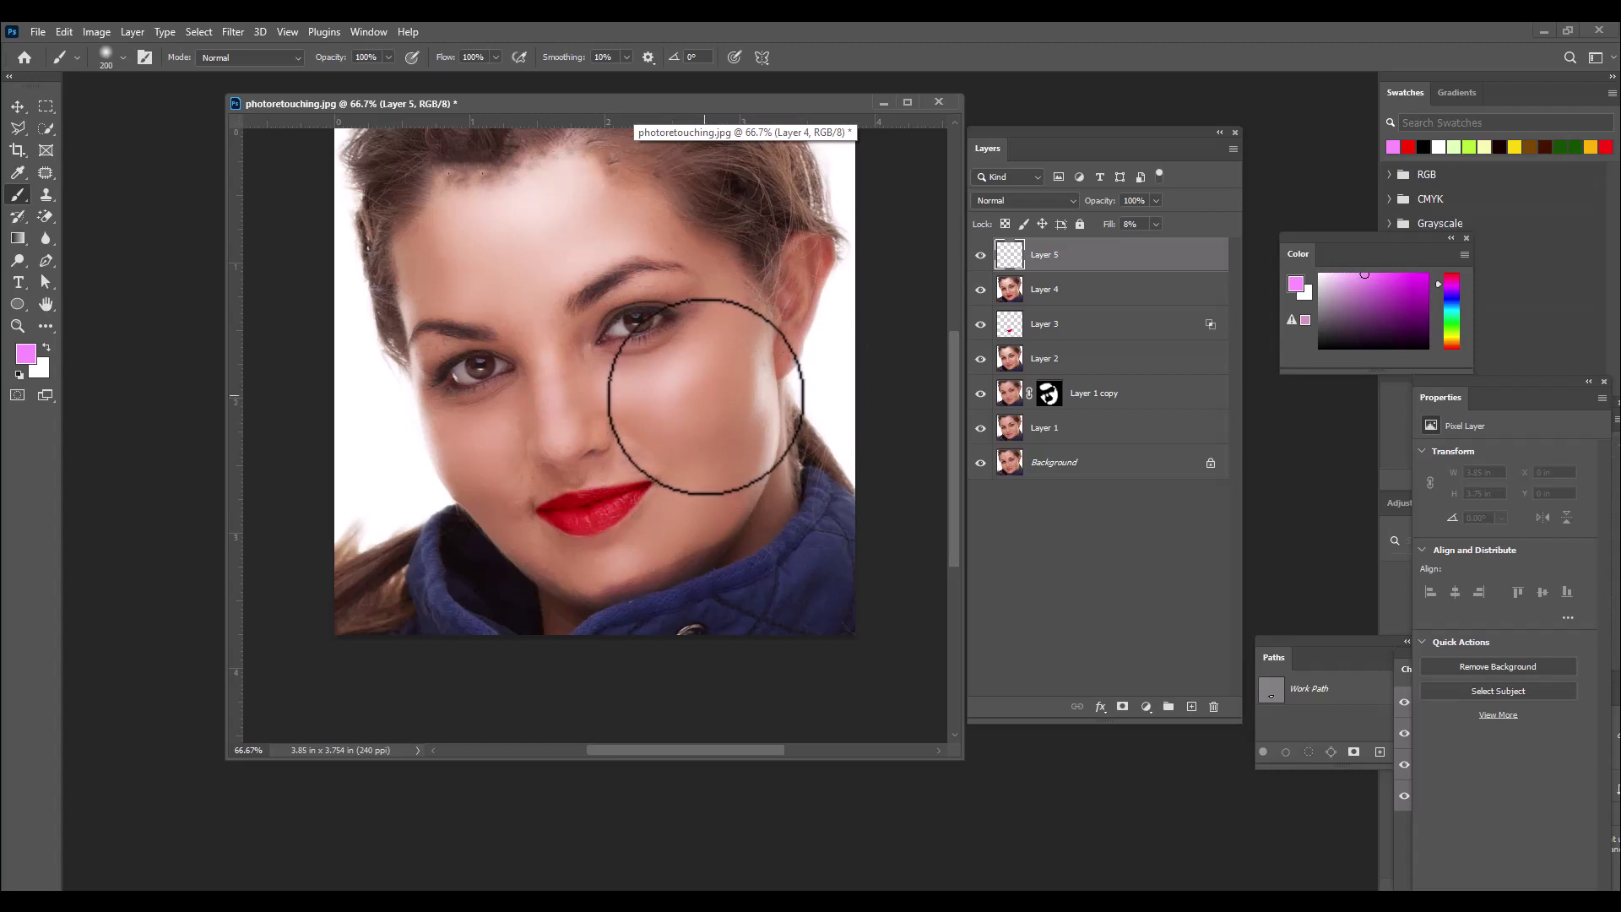
{"action": "mouse_move", "coordinate": [704, 402]}
{"action": "left_mouse_down"}
{"action": "mouse_move", "coordinate": [471, 470]}
{"action": "mouse_move", "coordinate": [579, 416]}
{"action": "left_mouse_up"}
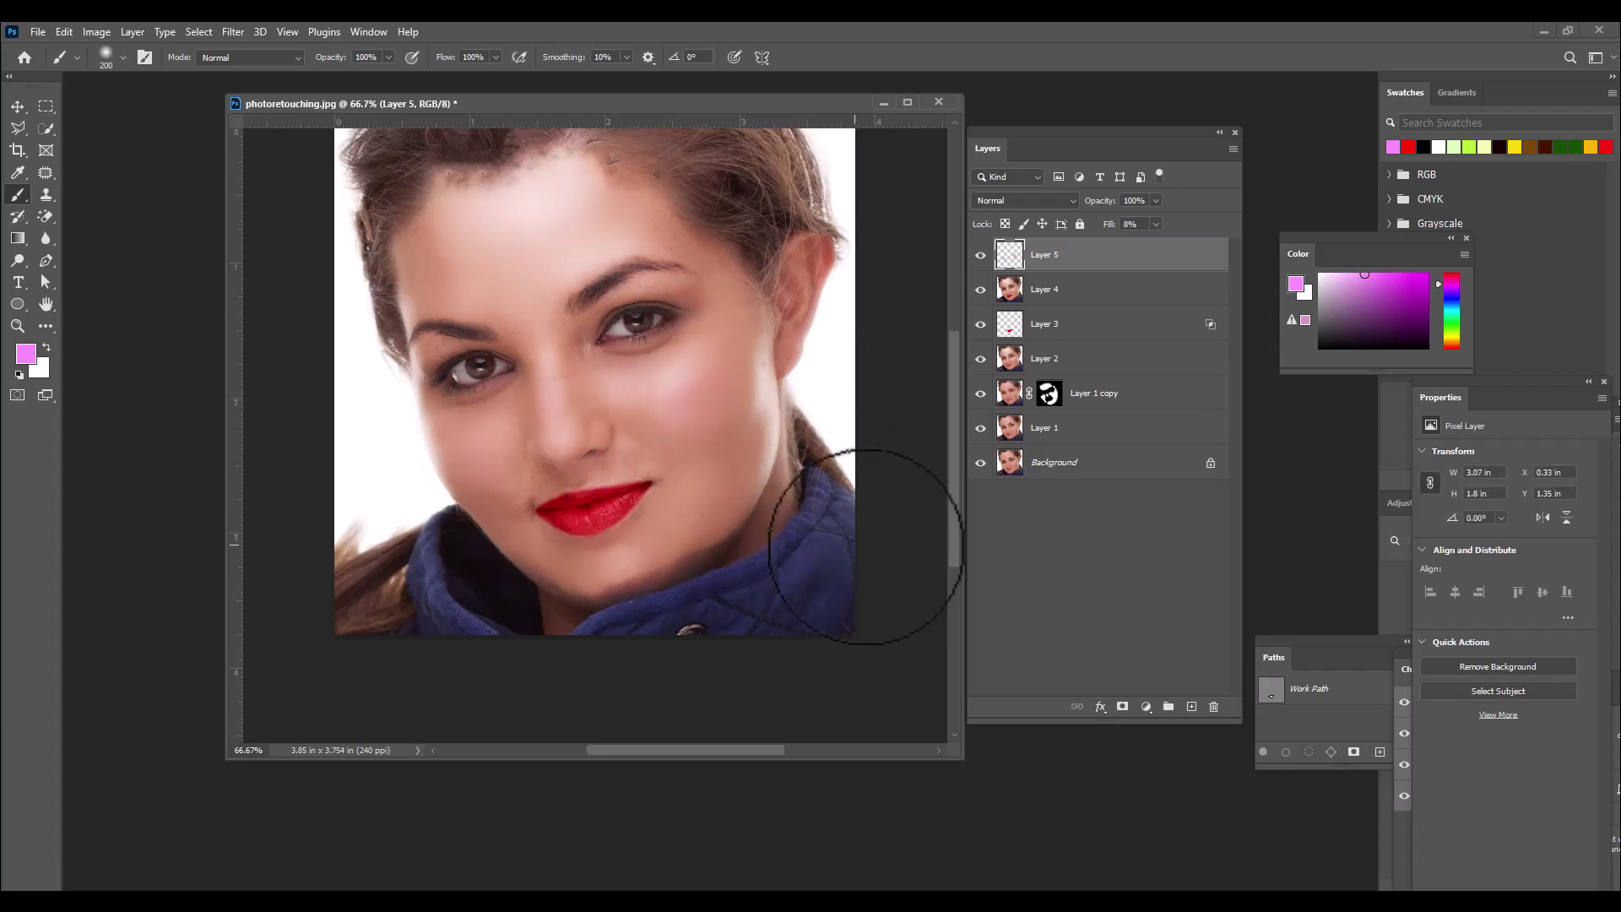
{"action": "mouse_move", "coordinate": [723, 388]}
{"action": "left_mouse_down"}
{"action": "mouse_move", "coordinate": [732, 465]}
{"action": "mouse_move", "coordinate": [710, 395]}
{"action": "mouse_move", "coordinate": [684, 453]}
{"action": "mouse_move", "coordinate": [694, 415]}
{"action": "left_mouse_up"}
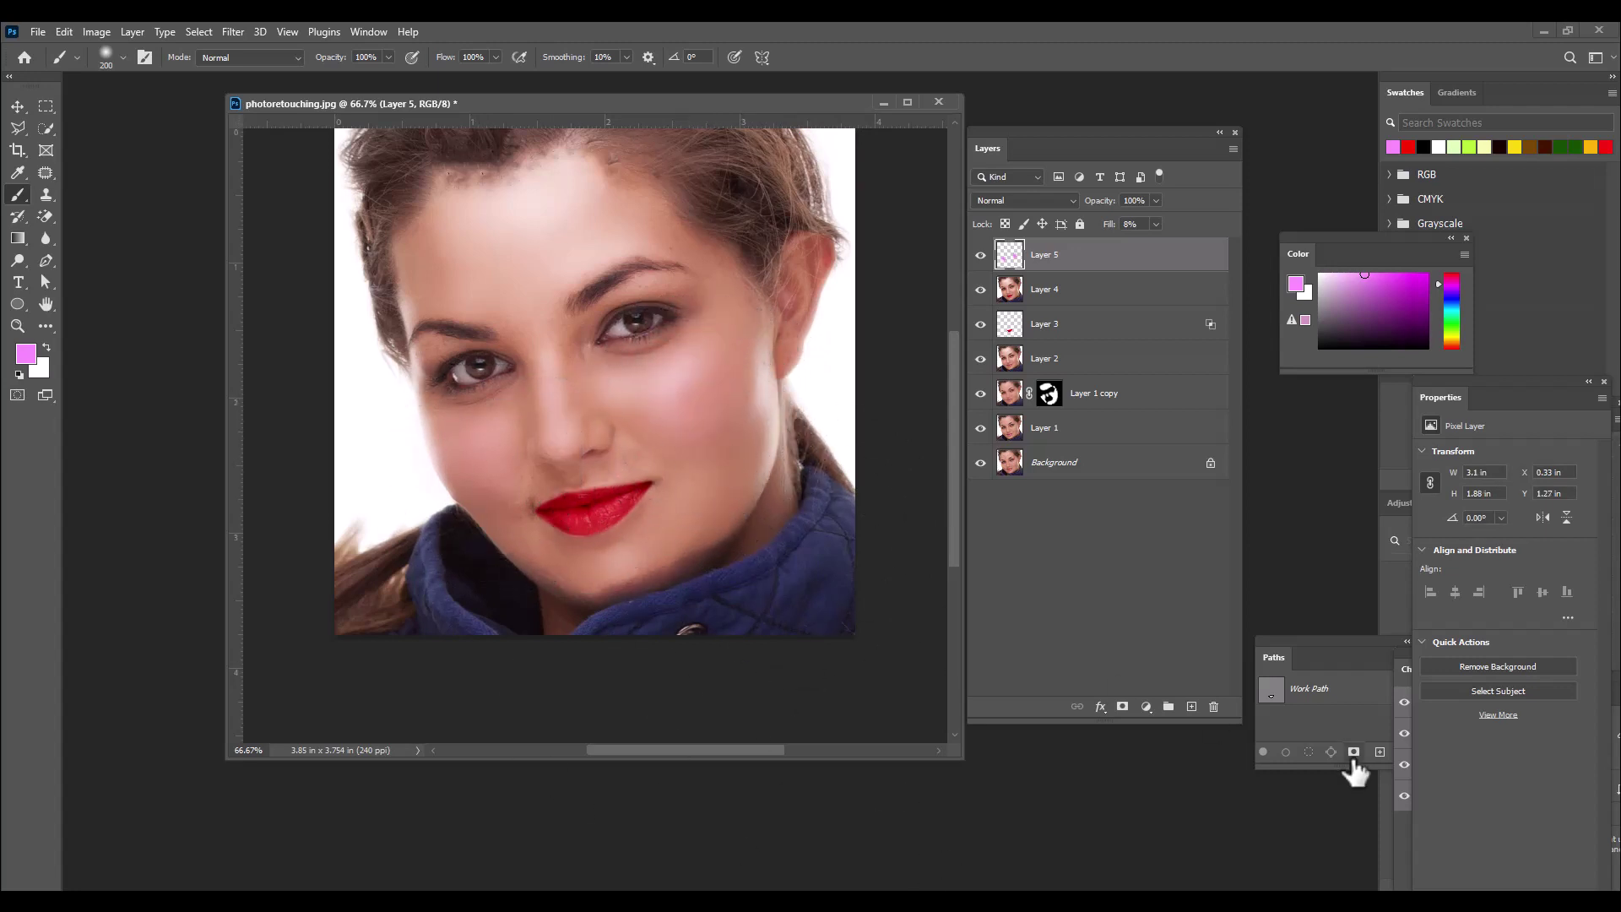
Step: Add a new empty layer above Layer 5 with 15% fill and set the foreground colour to dark green
{"action": "left_click", "coordinate": [1191, 706]}
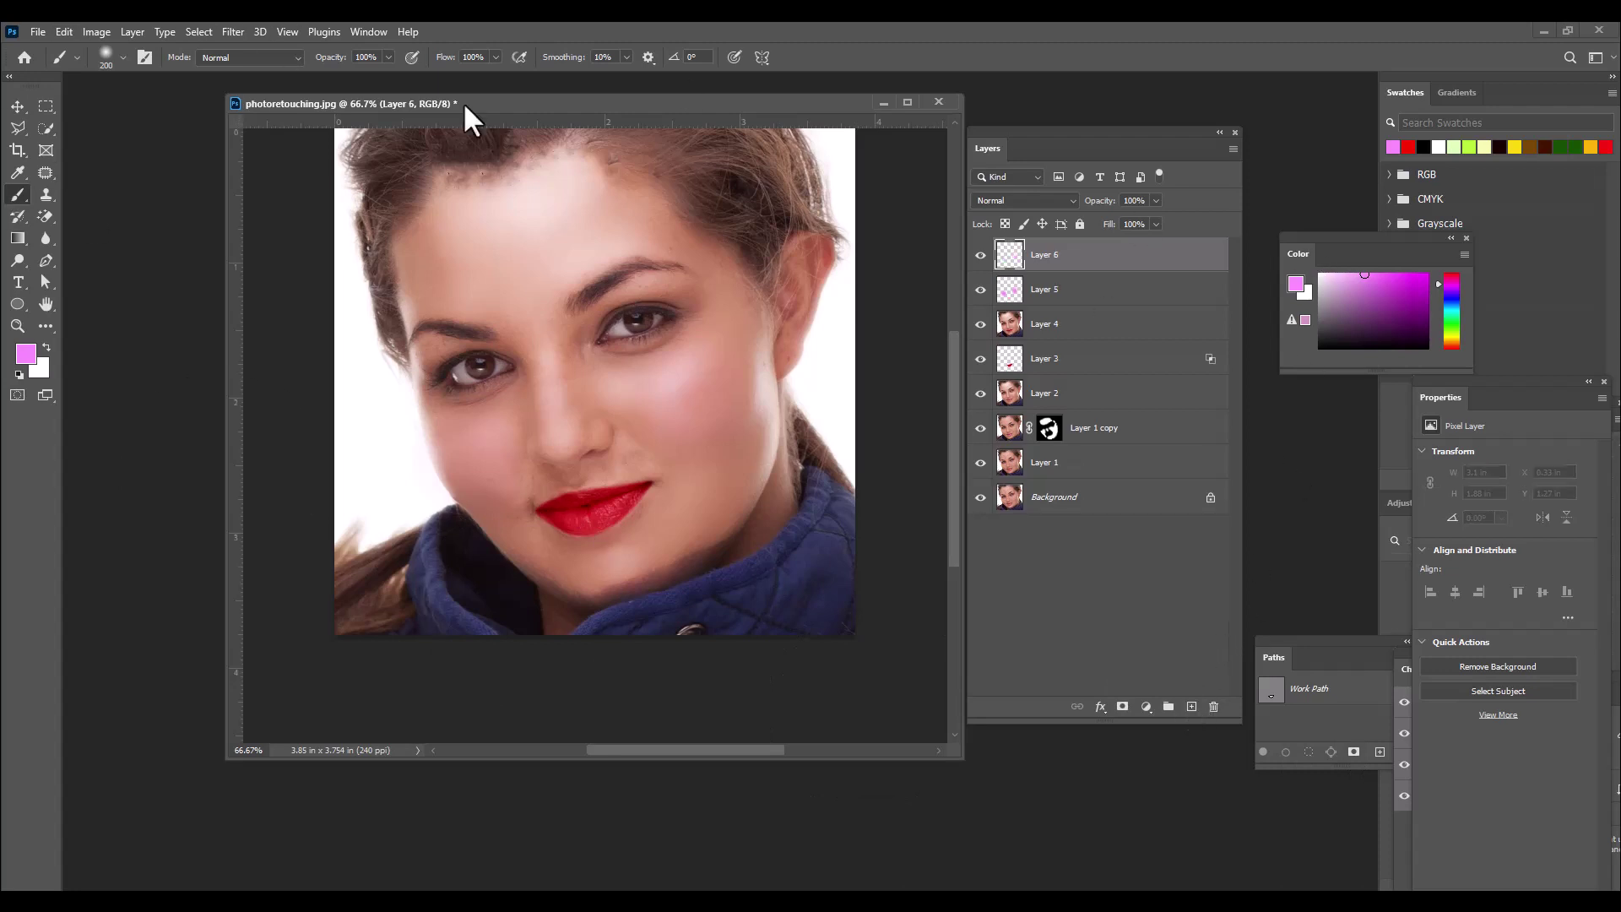
{"action": "left_click", "coordinate": [25, 353]}
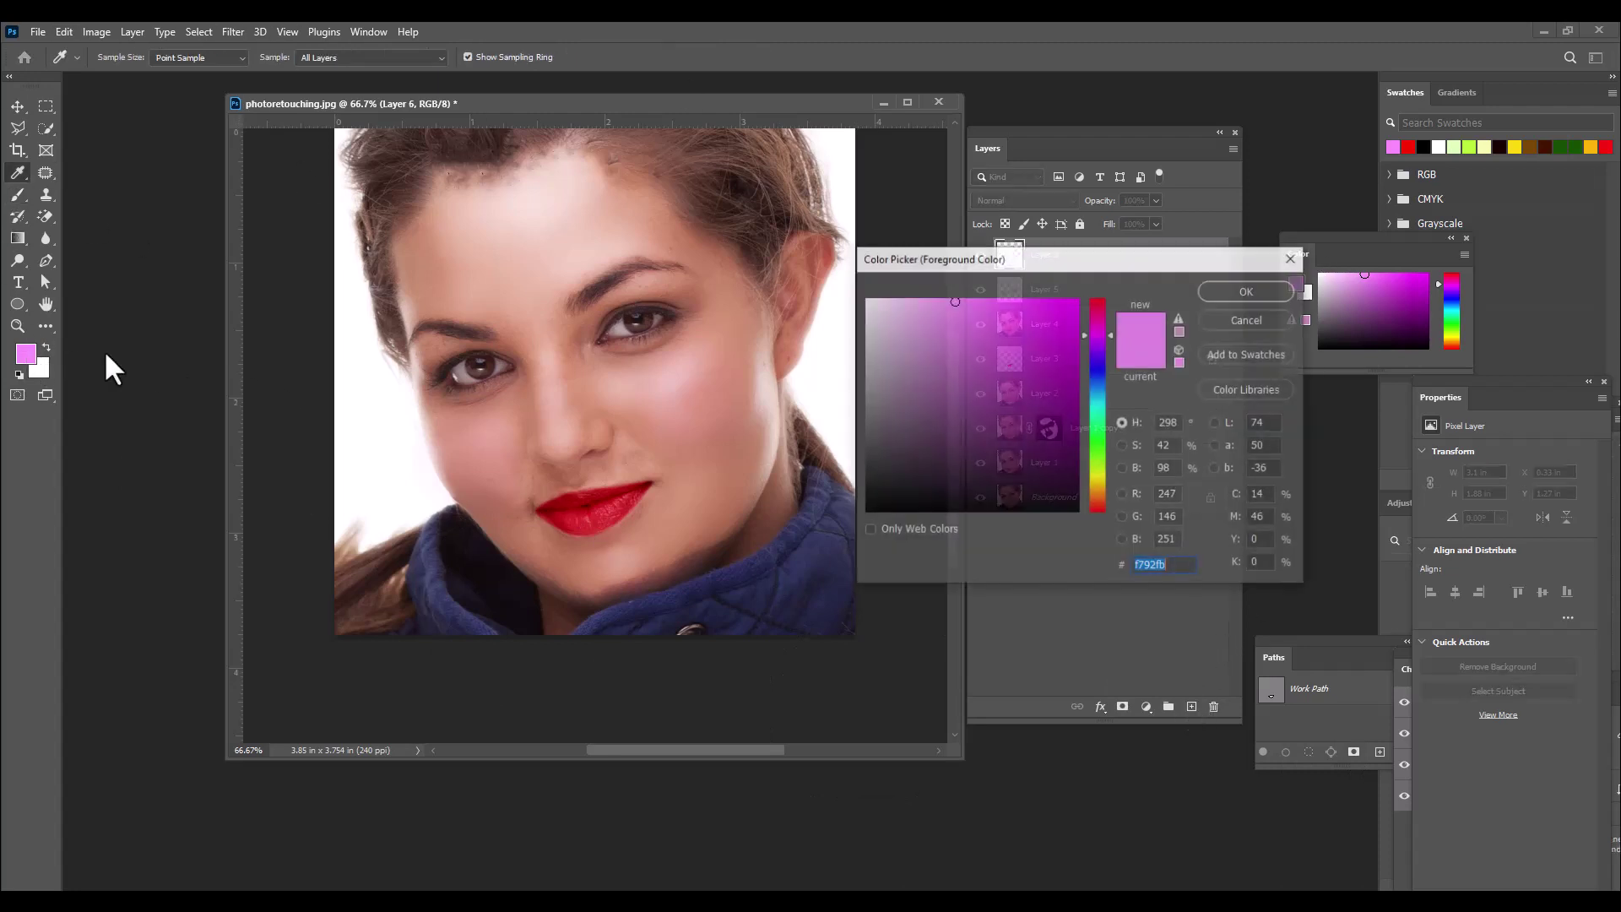
{"action": "left_click", "coordinate": [1098, 446]}
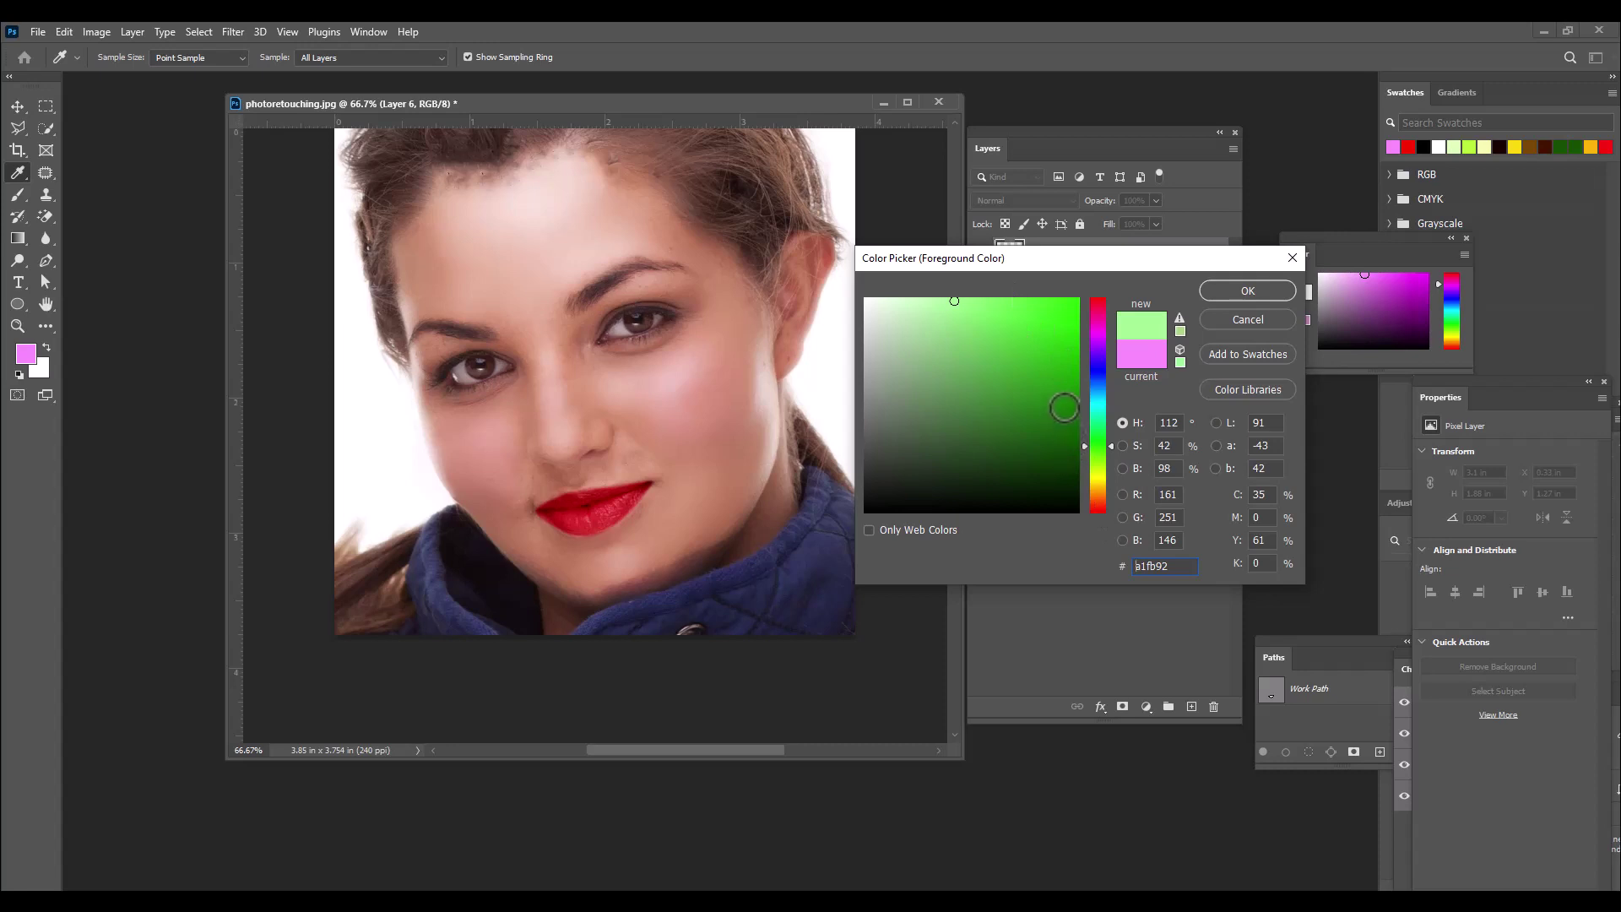
{"action": "left_click", "coordinate": [1062, 406]}
{"action": "left_click", "coordinate": [1252, 295]}
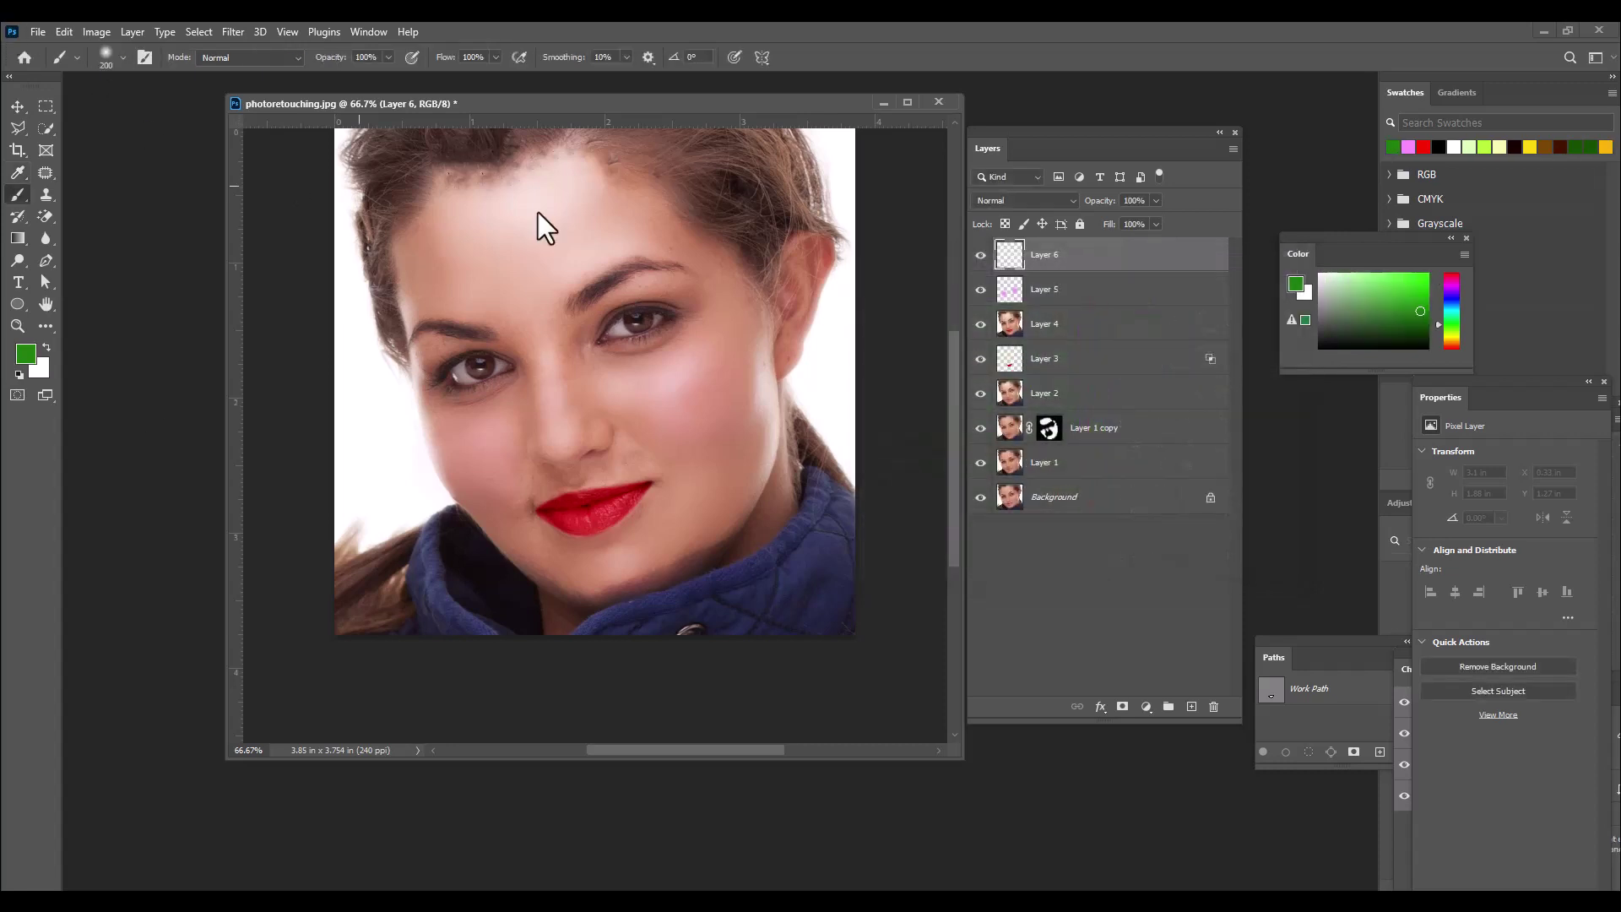
{"action": "scroll", "coordinate": [741, 287], "scroll_direction": "up", "scroll_amount": 1}
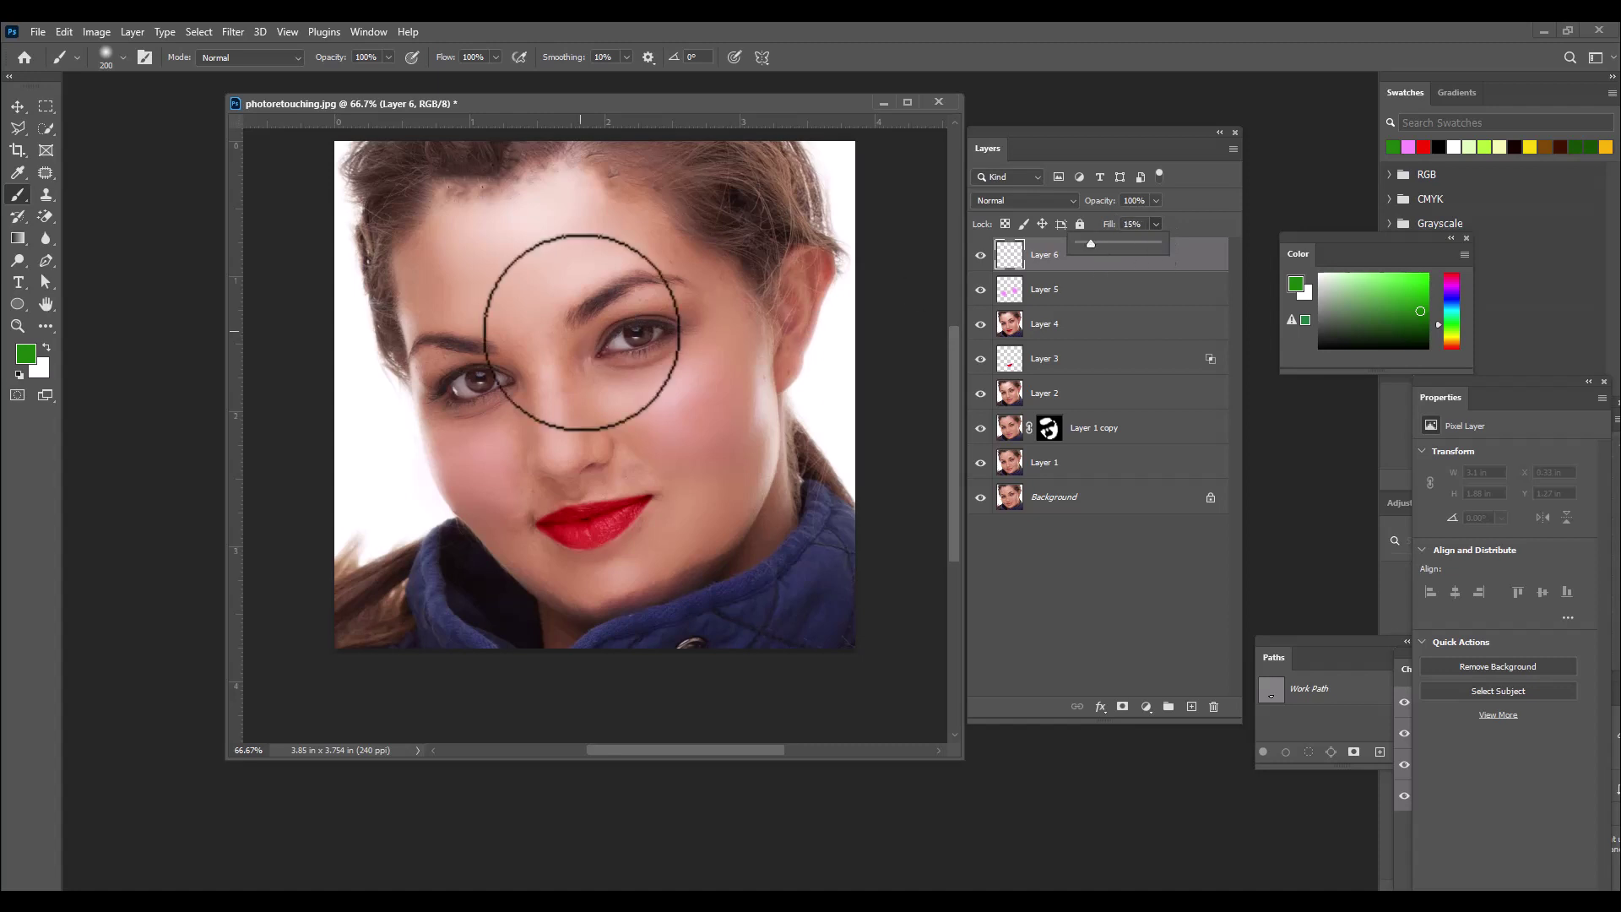
Step: Paint green eyeshadow on both upper eyelids on Layer 6, with the brush reduced to 70 px for one eye and 60 px for the other
{"action": "key", "text": "bracketleft"}
{"action": "key", "text": "bracketleft"}
{"action": "key", "text": "bracketleft"}
{"action": "key", "text": "bracketleft"}
{"action": "key", "text": "bracketleft"}
{"action": "key", "text": "bracketleft"}
{"action": "key", "text": "bracketleft"}
{"action": "key", "text": "bracketleft"}
{"action": "key", "text": "bracketleft"}
{"action": "key", "text": "bracketleft"}
{"action": "key", "text": "bracketleft"}
{"action": "key", "text": "bracketleft"}
{"action": "key", "text": "bracketleft"}
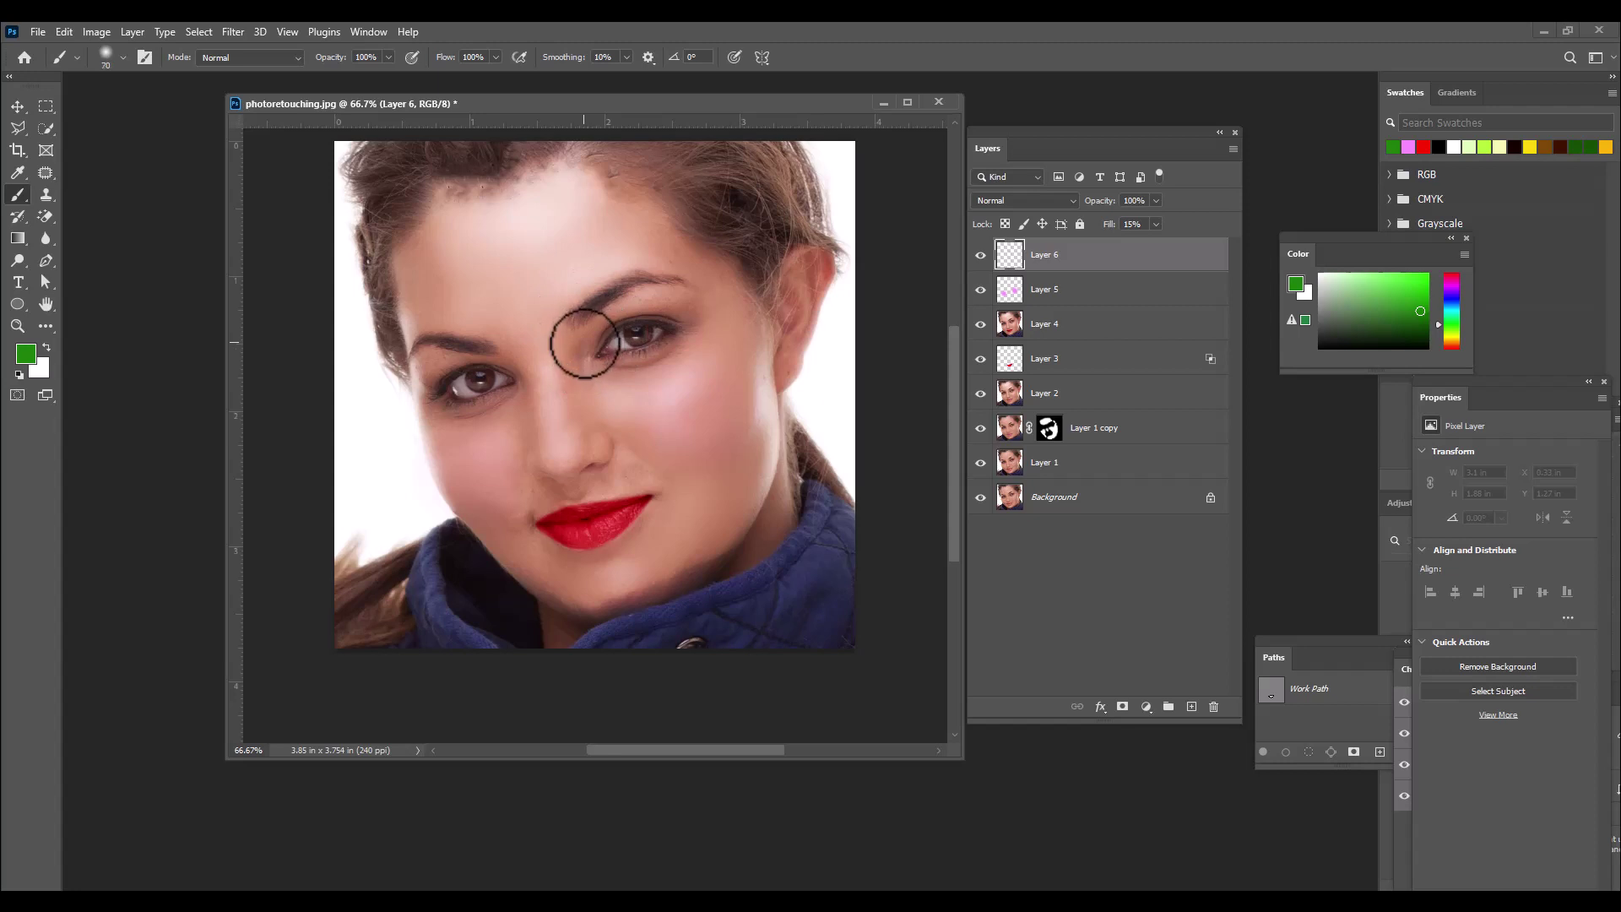
{"action": "mouse_move", "coordinate": [584, 342]}
{"action": "left_mouse_down"}
{"action": "mouse_move", "coordinate": [676, 300]}
{"action": "mouse_move", "coordinate": [647, 299]}
{"action": "mouse_move", "coordinate": [732, 325]}
{"action": "left_mouse_up"}
{"action": "key", "text": "bracketleft"}
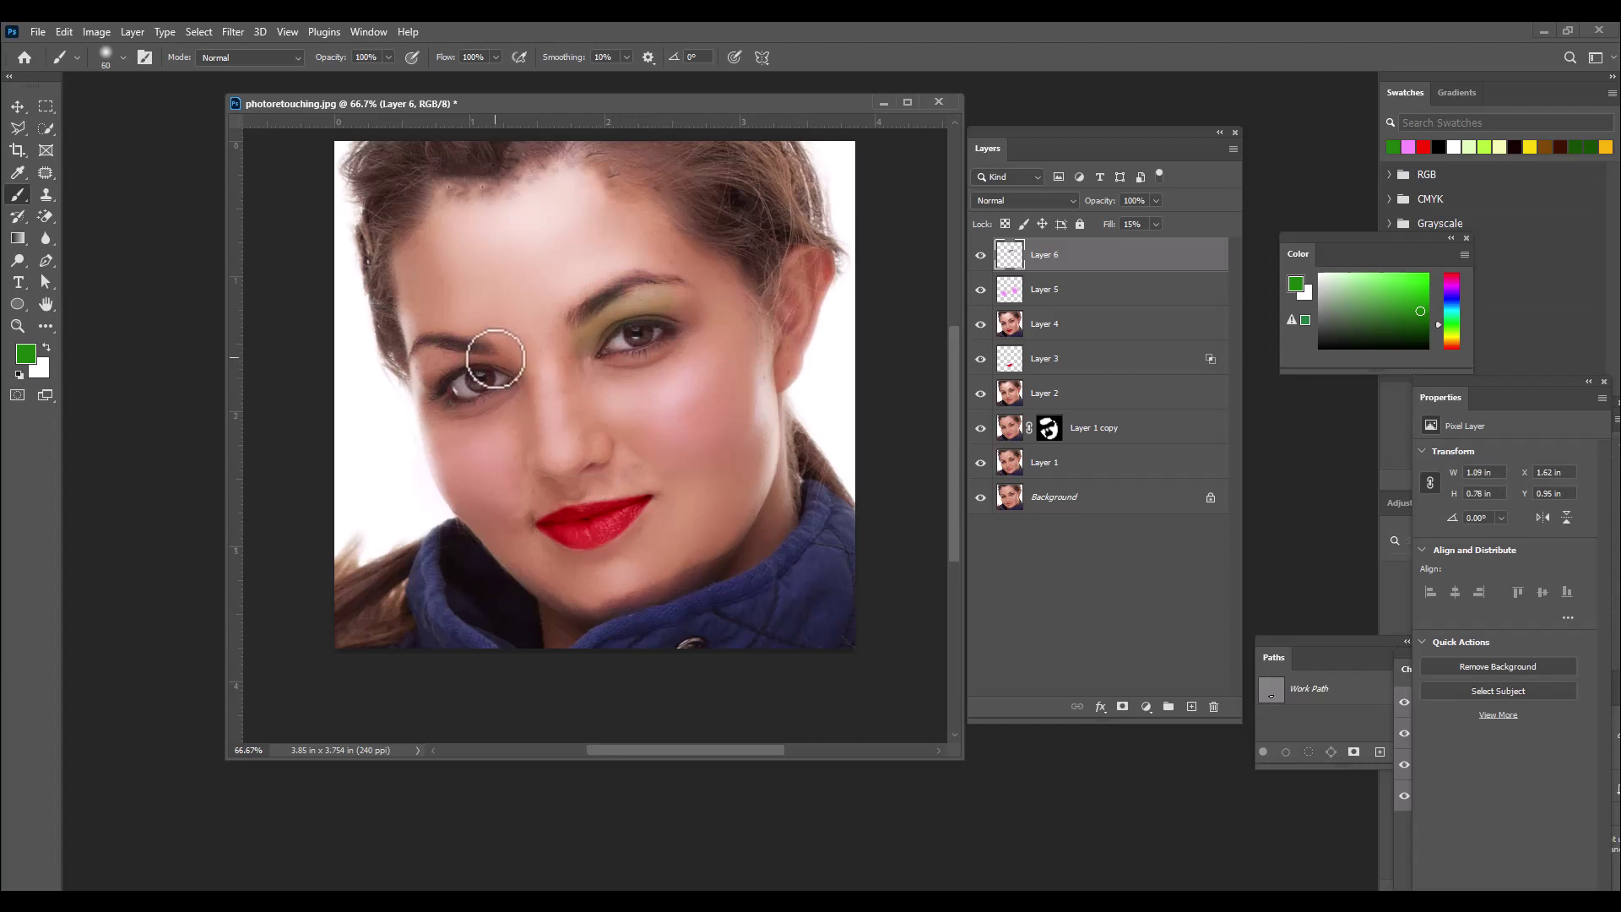
{"action": "mouse_move", "coordinate": [495, 360]}
{"action": "left_mouse_down"}
{"action": "mouse_move", "coordinate": [440, 359]}
{"action": "mouse_move", "coordinate": [419, 389]}
{"action": "mouse_move", "coordinate": [427, 354]}
{"action": "left_mouse_up"}
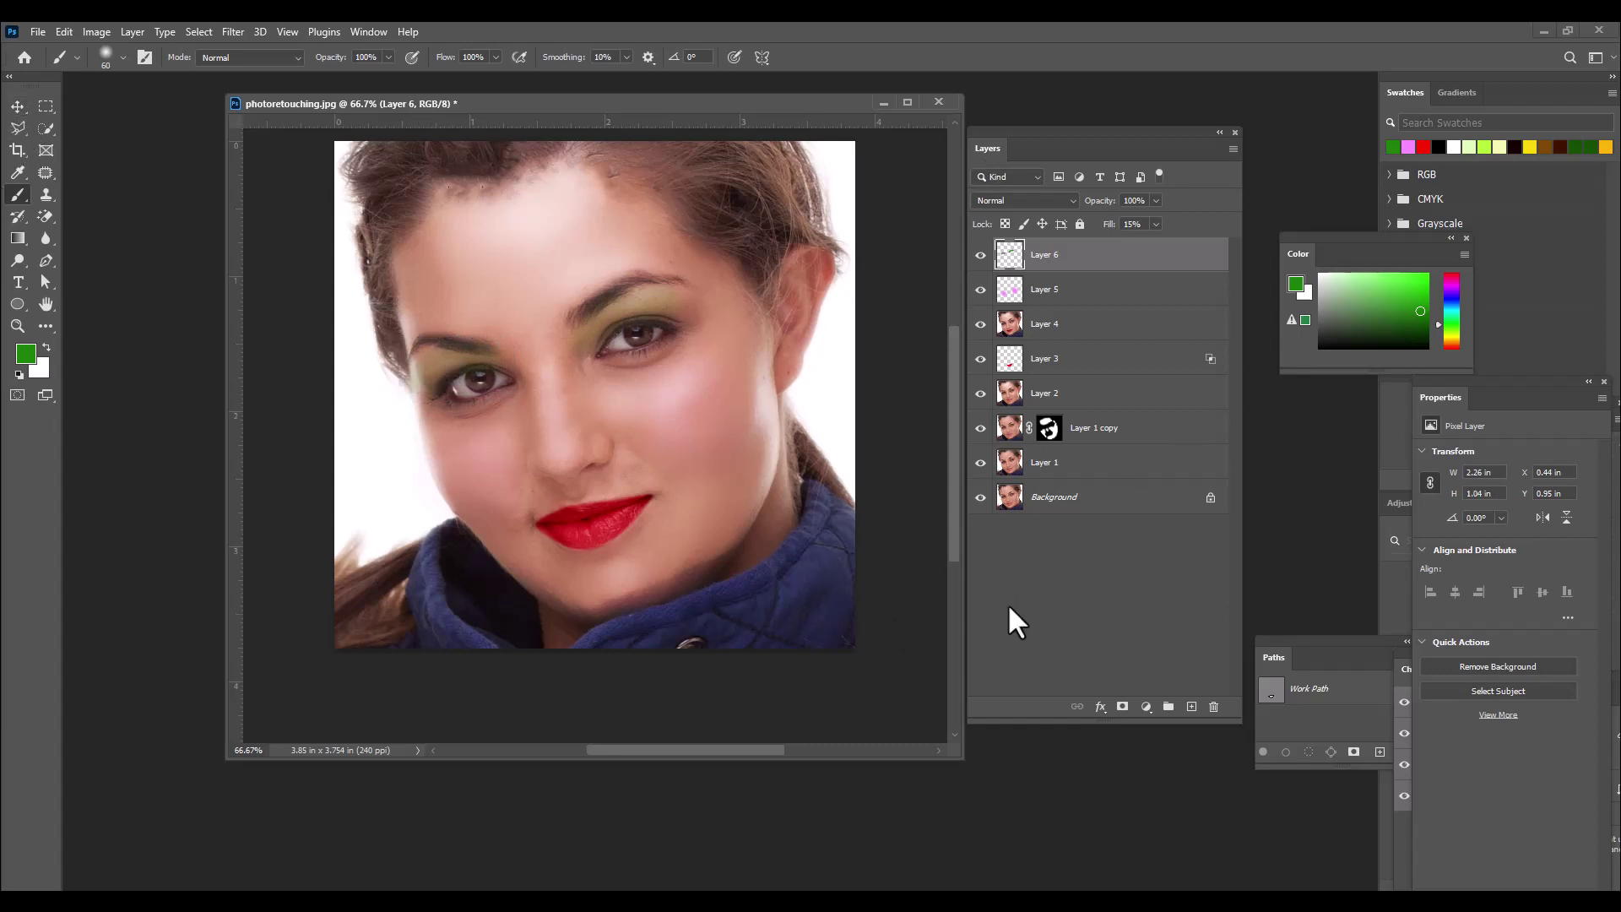
Step: Stamp the whole made-up portrait into a new merged layer above Layer 6
{"action": "left_click_drag", "start_coordinate": [954, 748], "coordinate": [967, 762]}
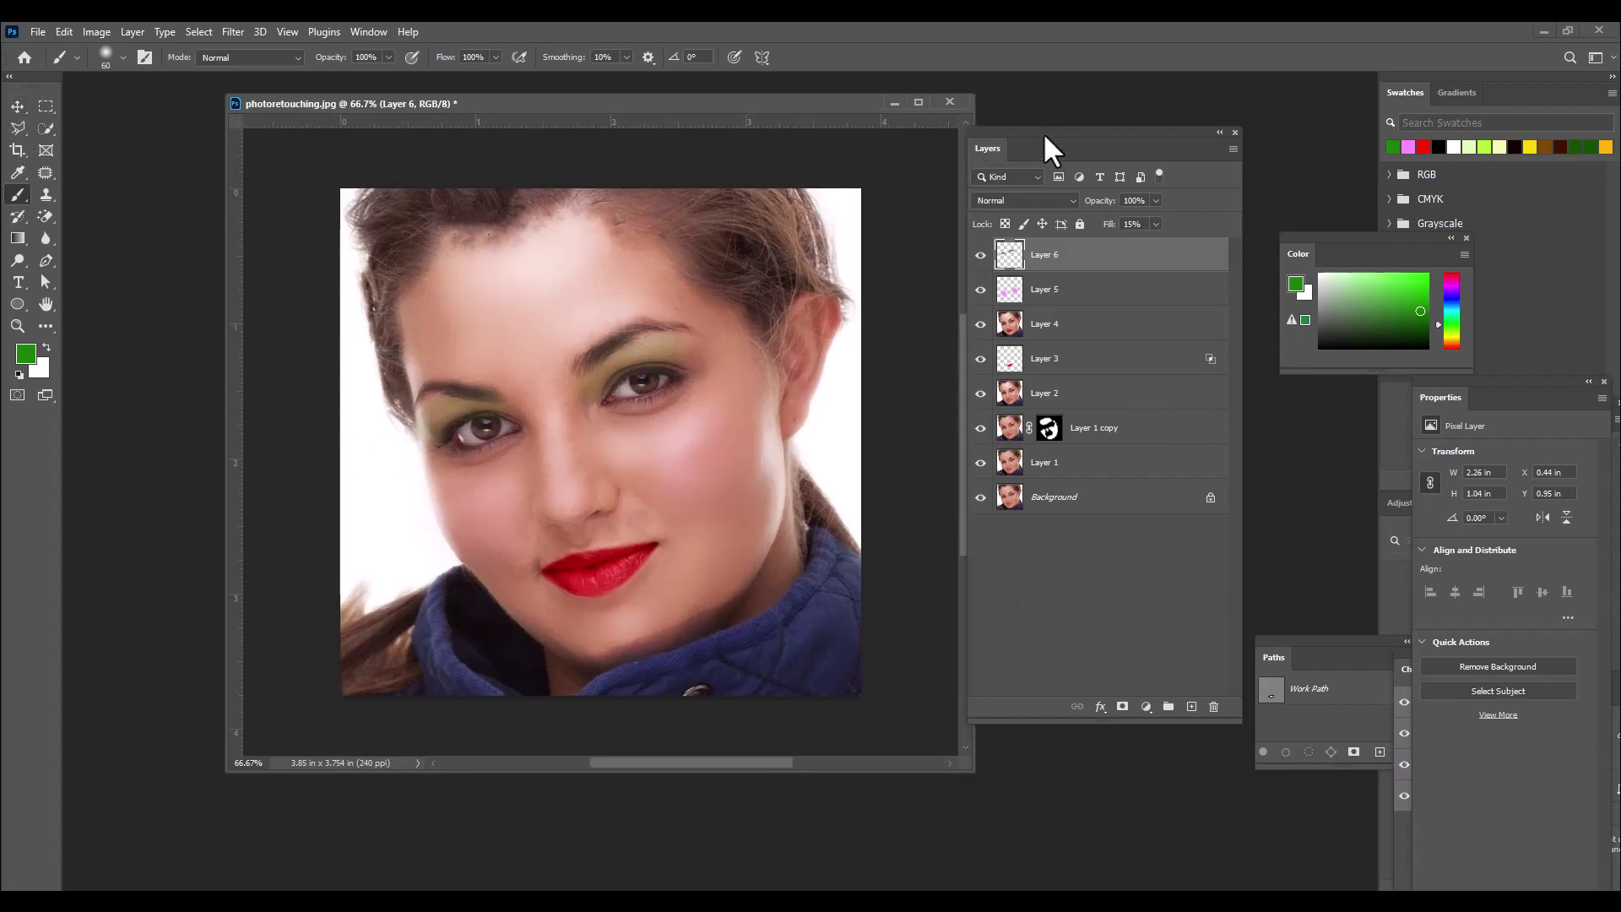
{"action": "left_click_drag", "start_coordinate": [1045, 137], "coordinate": [1082, 138]}
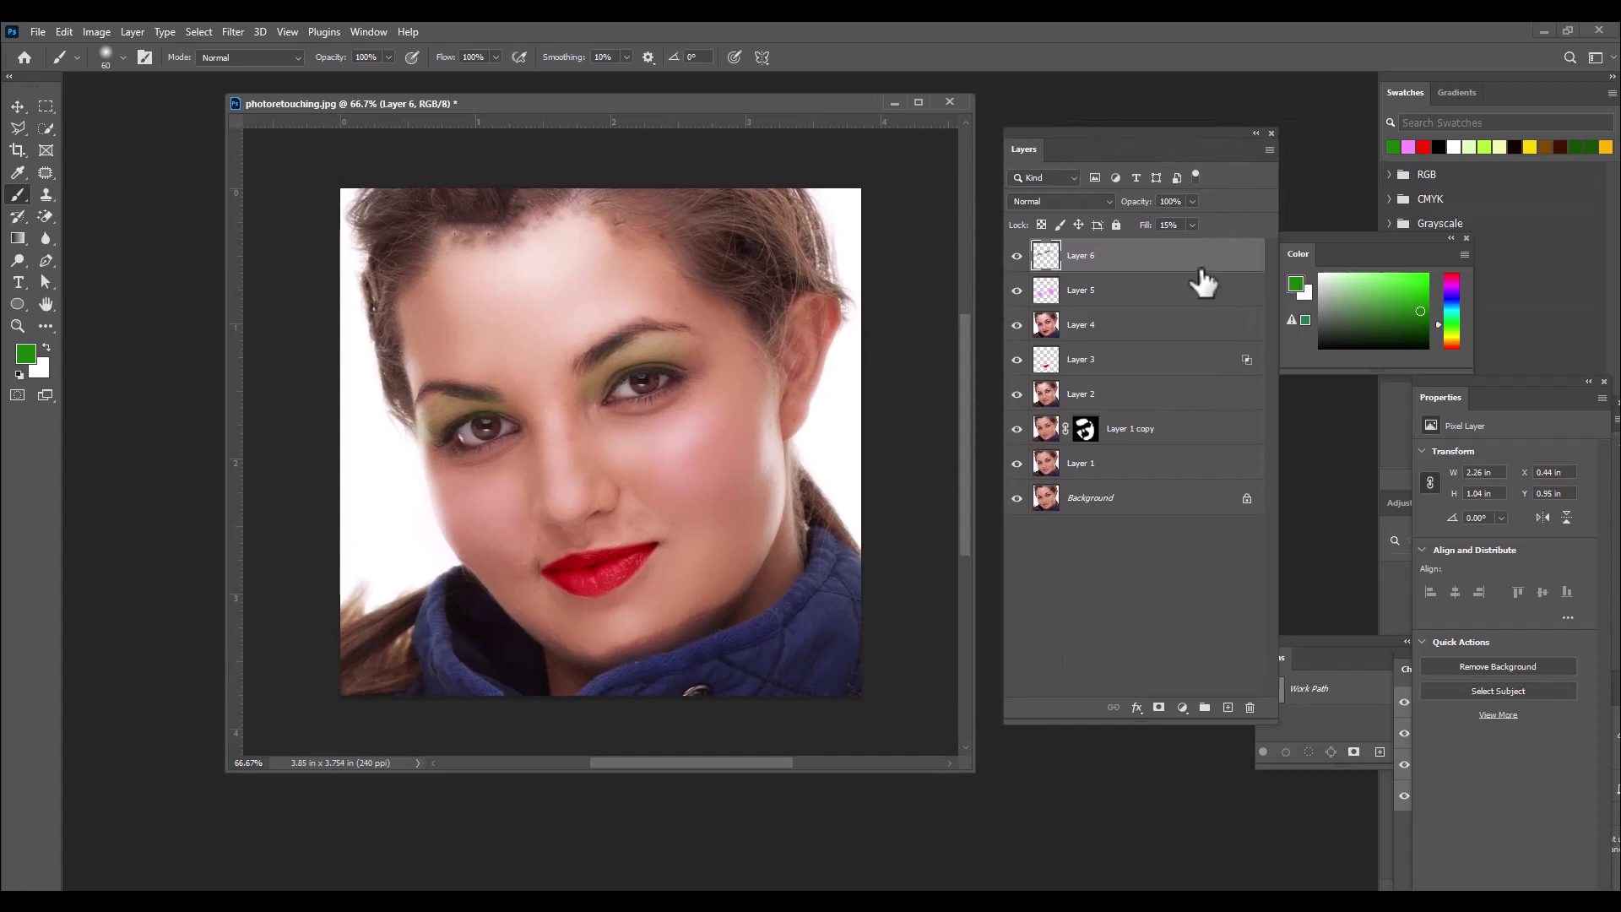
{"action": "key", "text": "ctrl+shift+alt+e"}
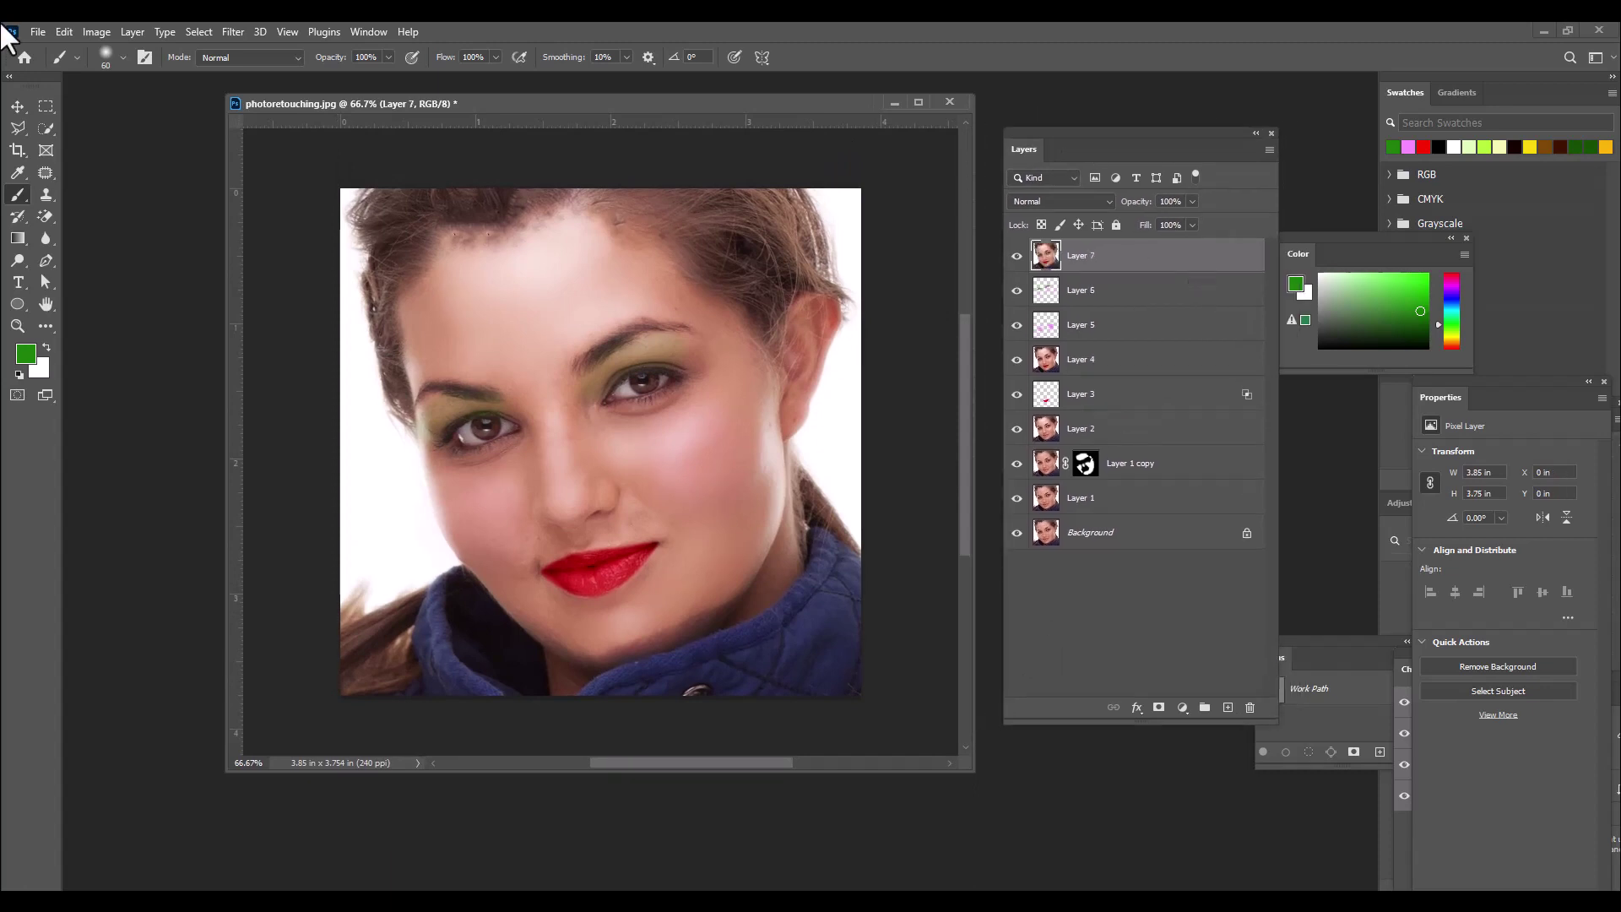
Step: Create a 16.535 x 11.693 inch, 300 ppi document, fill its layer with white, and return to the photoretouching.jpg document
{"action": "left_click", "coordinate": [38, 37]}
{"action": "left_click", "coordinate": [38, 45]}
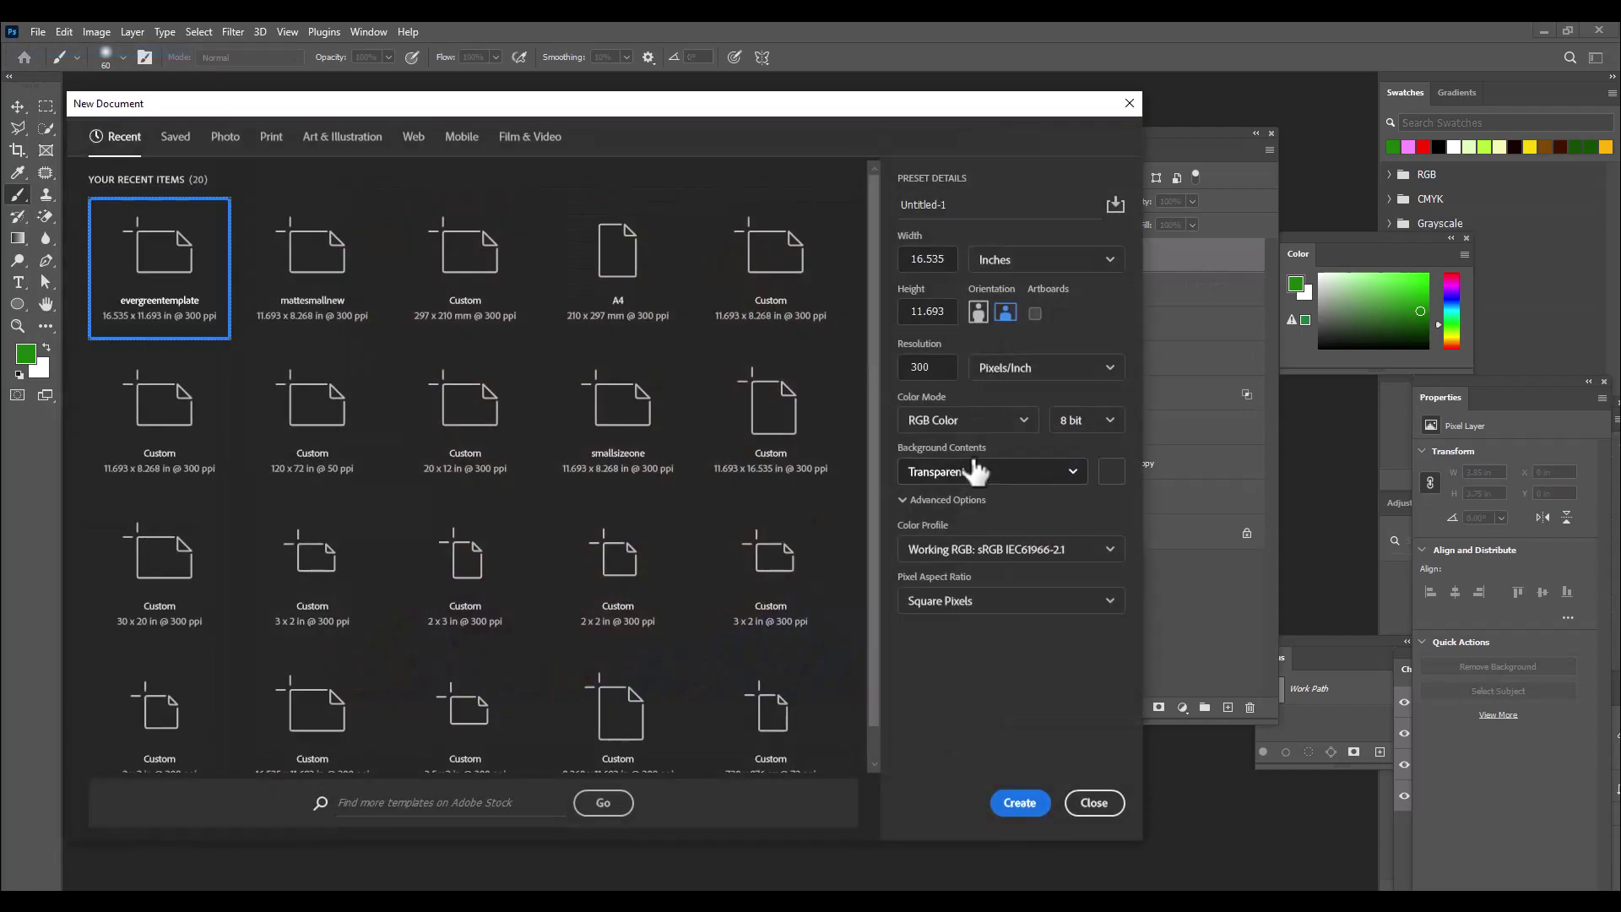
{"action": "left_click", "coordinate": [1021, 801]}
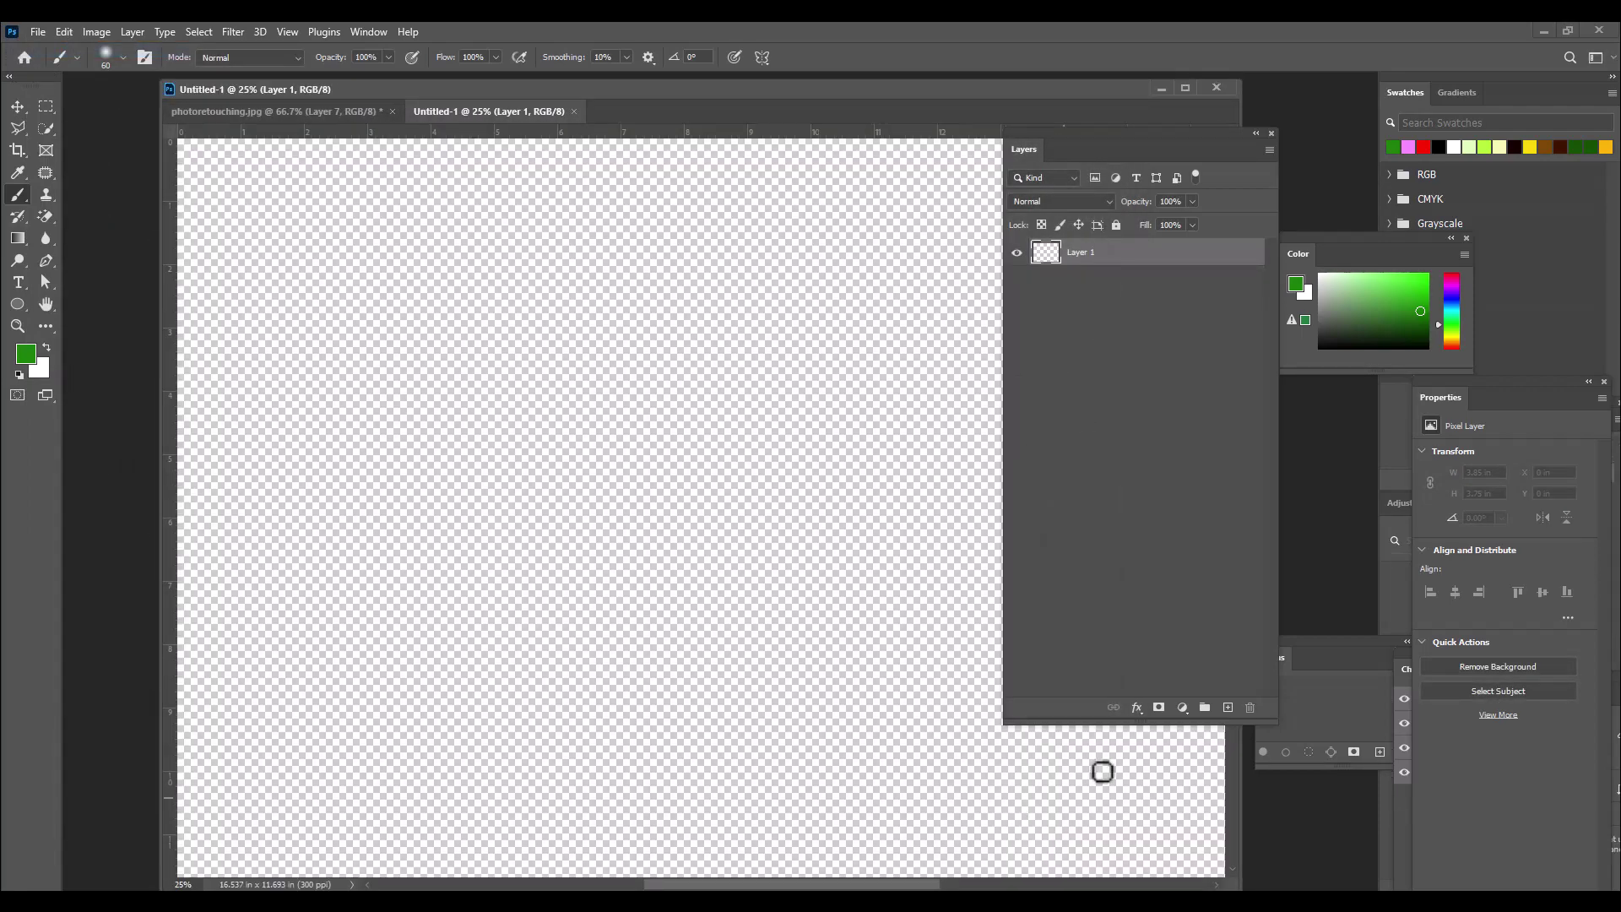
{"action": "key", "text": "ctrl+BackSpace"}
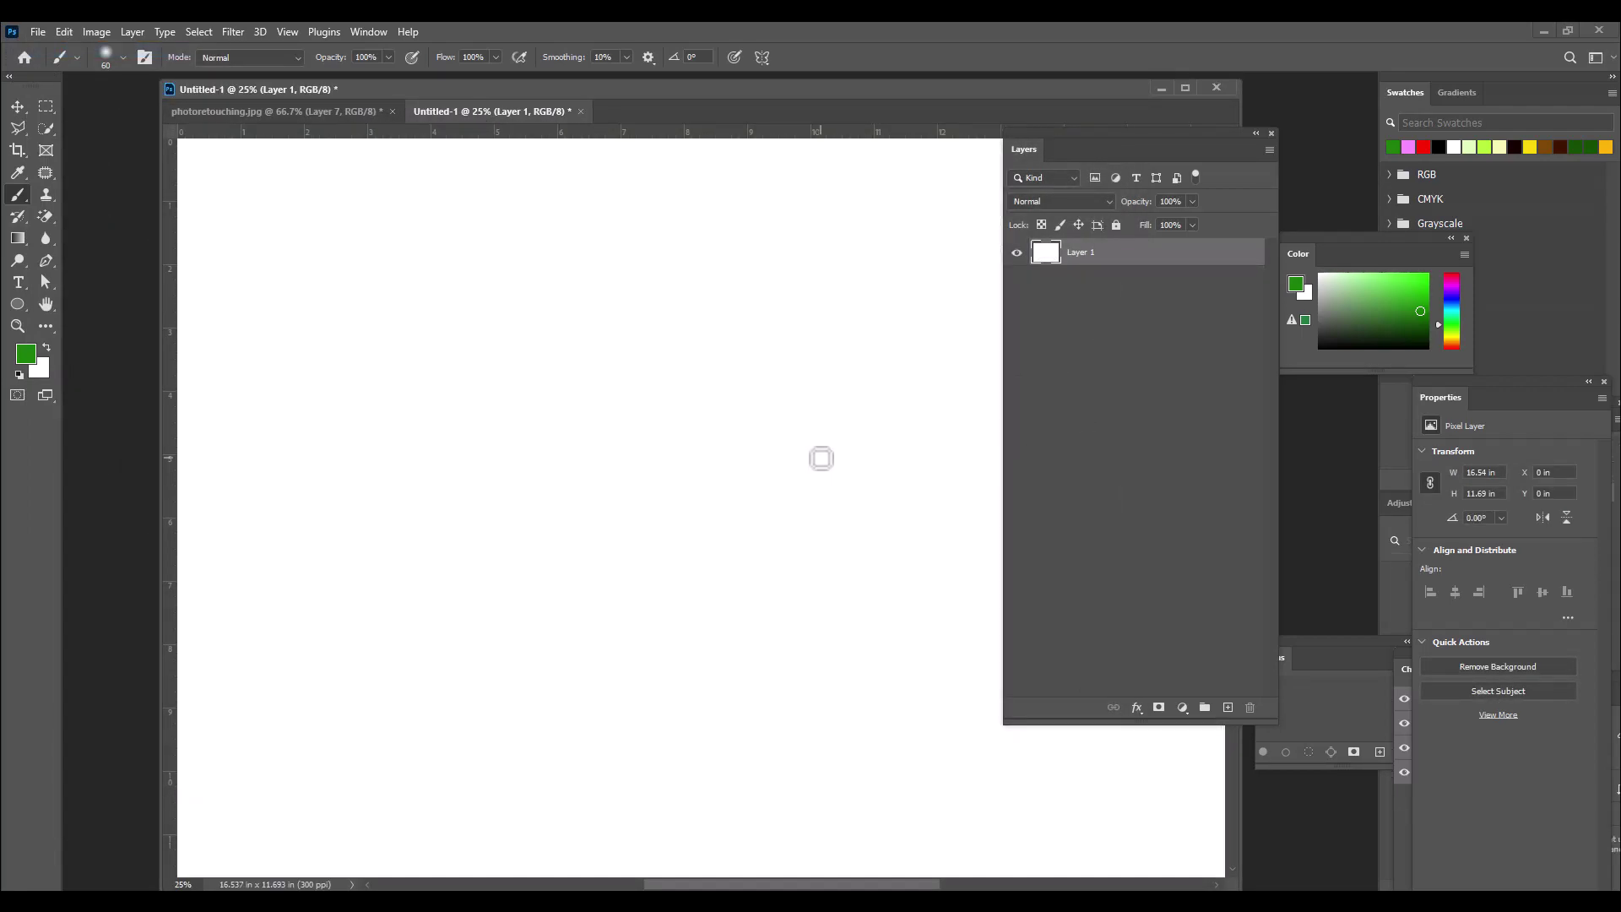
{"action": "left_click", "coordinate": [226, 112]}
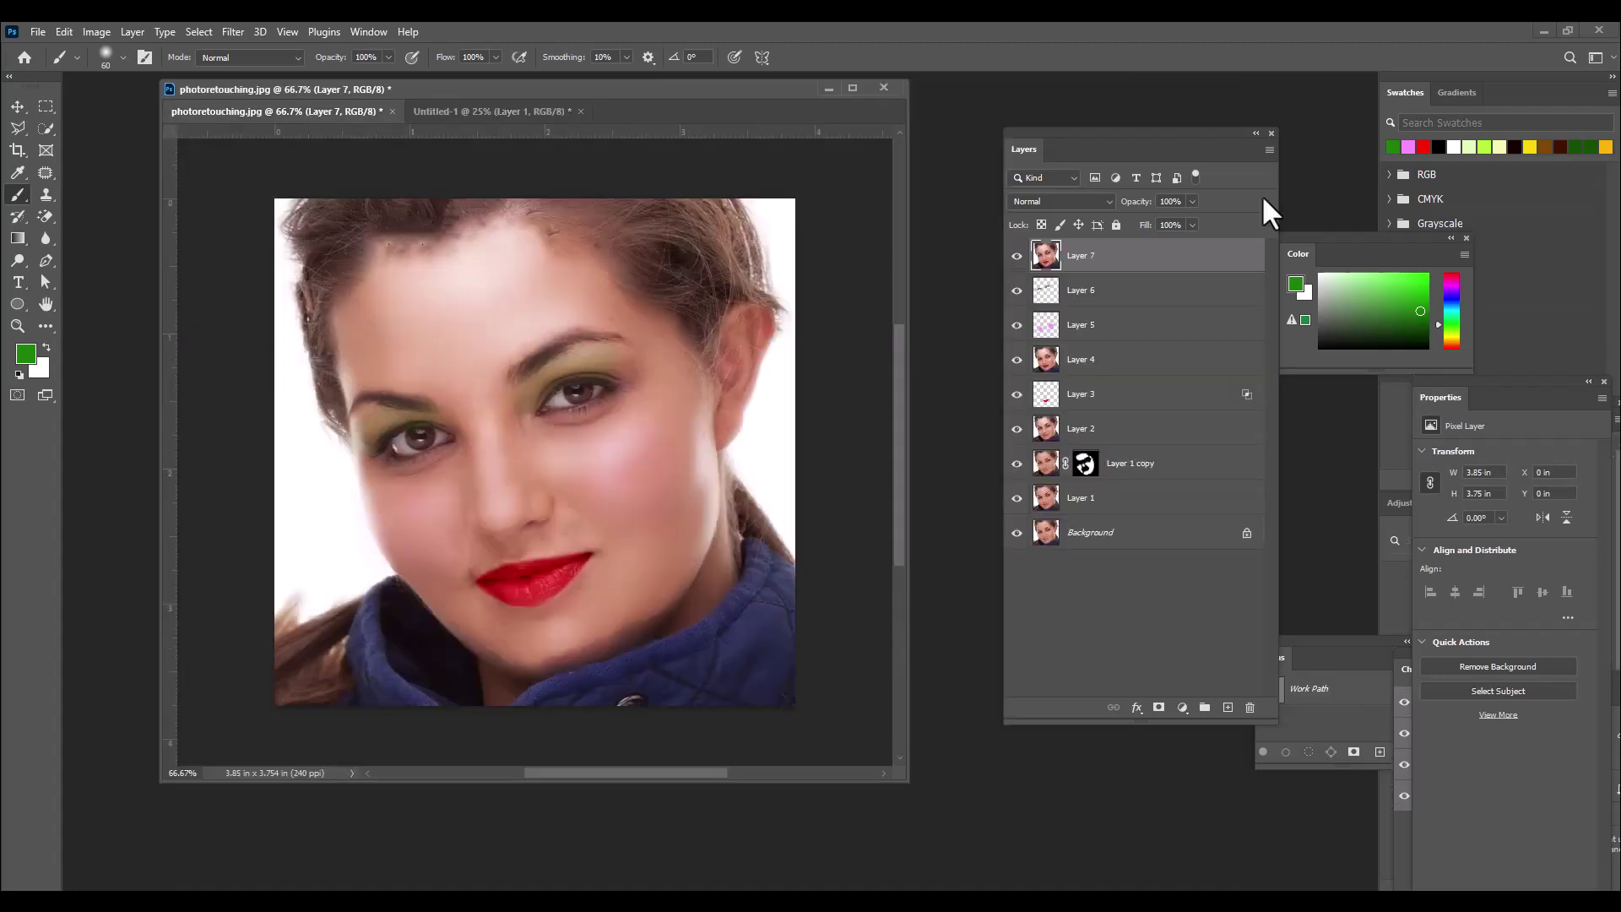
Step: Copy the merged Layer 7 and the original Background from photoretouching.jpg into Untitled-1, placing the original directly to the left of the retouched portrait
{"action": "left_click", "coordinate": [10, 105]}
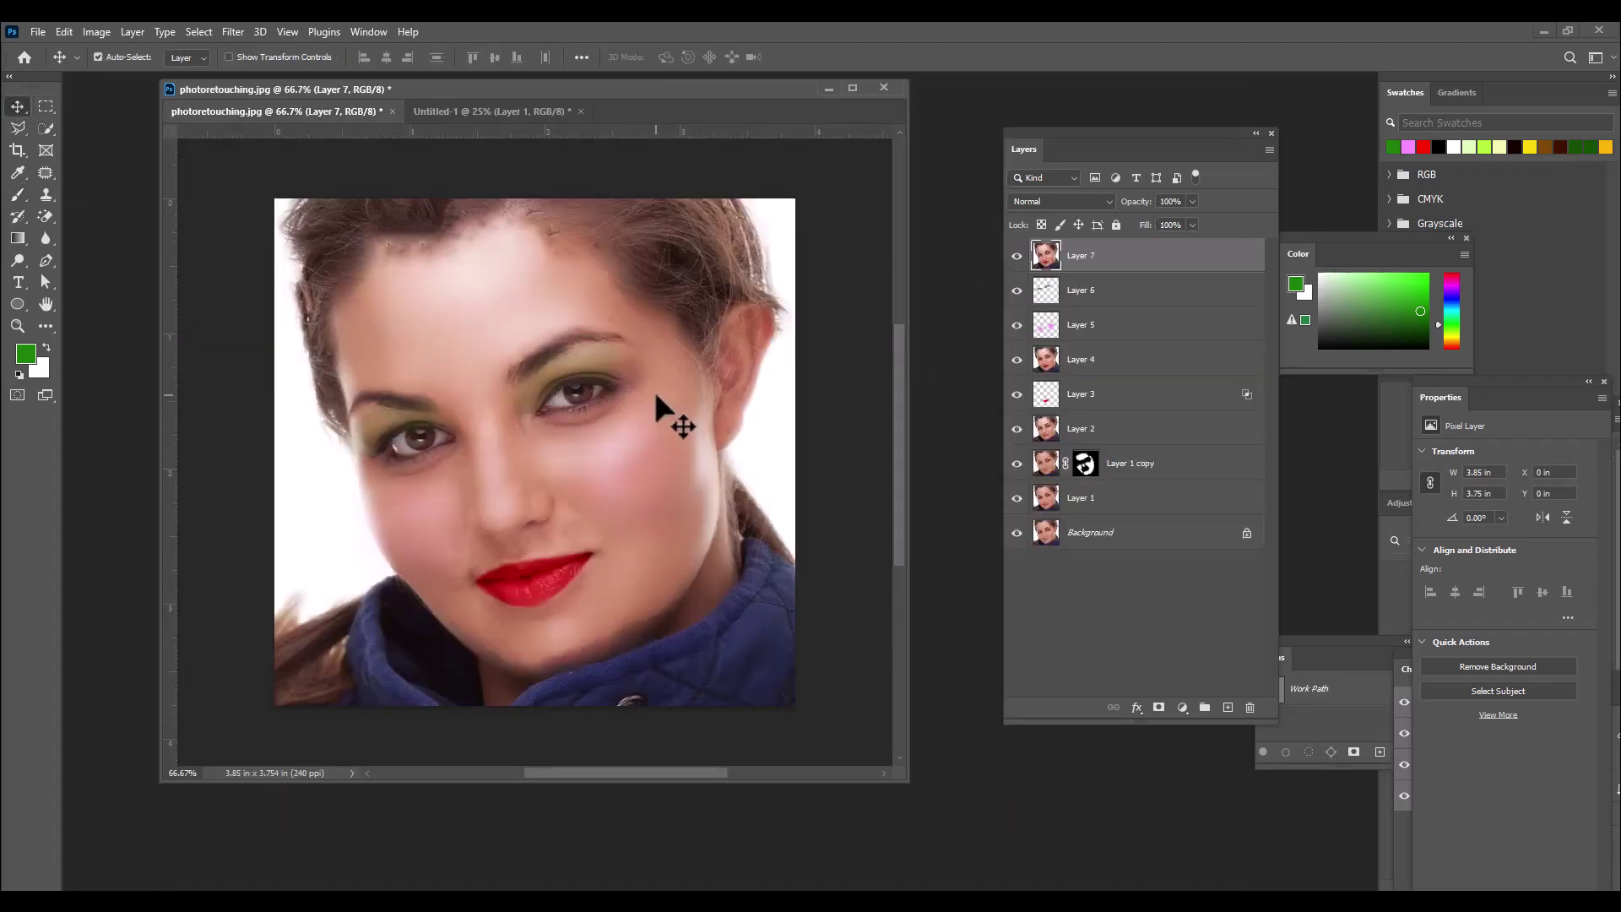
{"action": "left_click_drag", "start_coordinate": [650, 386], "coordinate": [856, 541]}
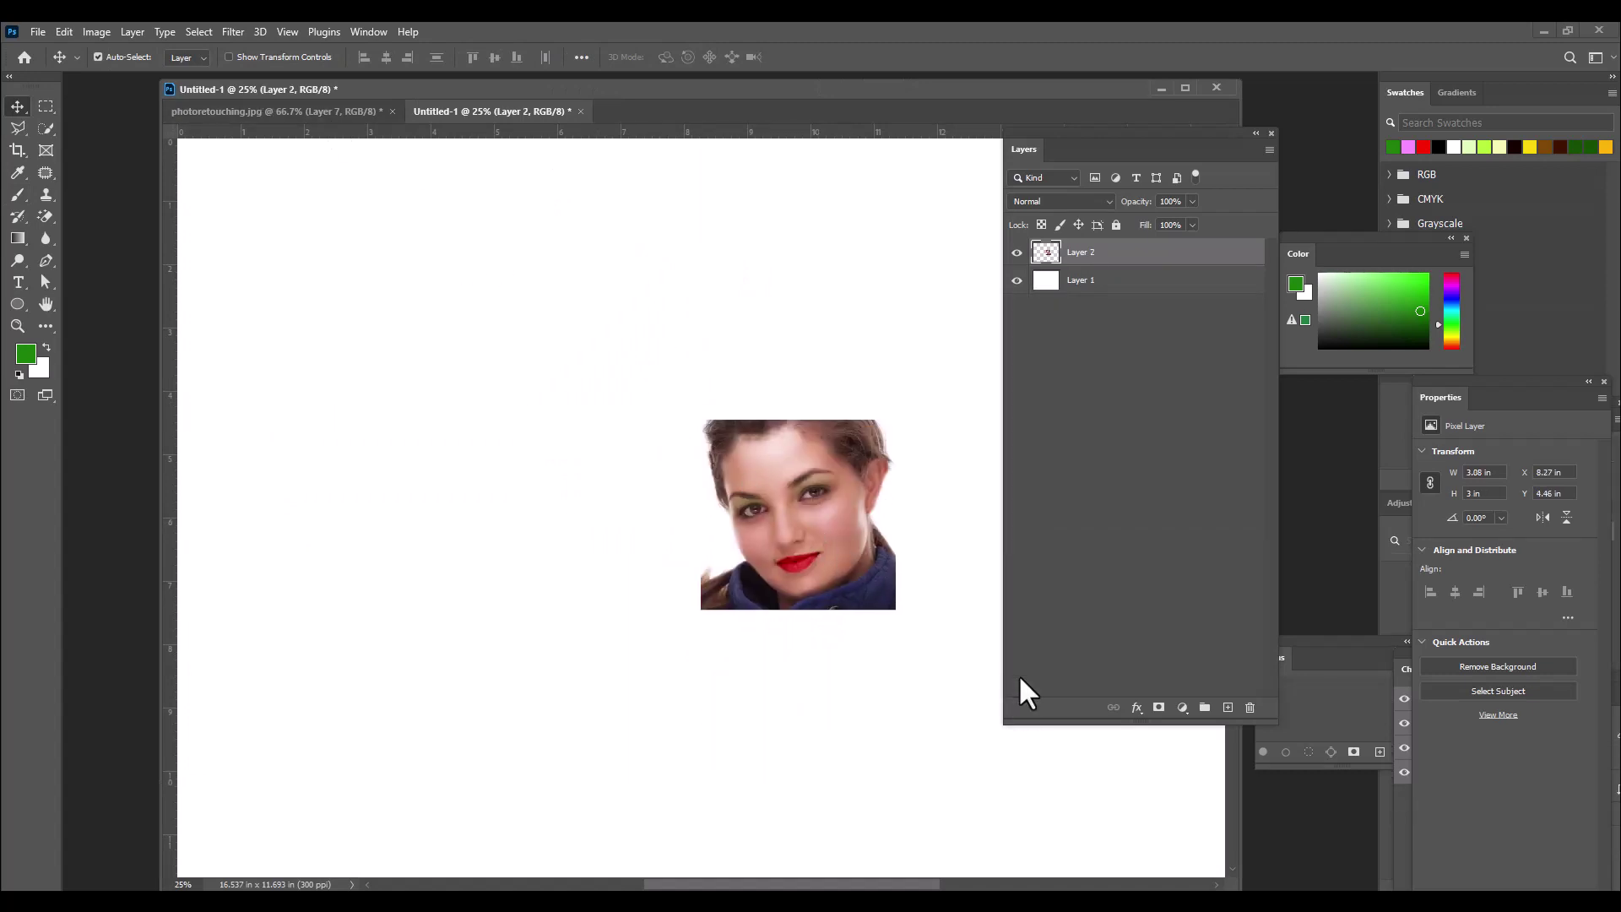
{"action": "left_click", "coordinate": [320, 111]}
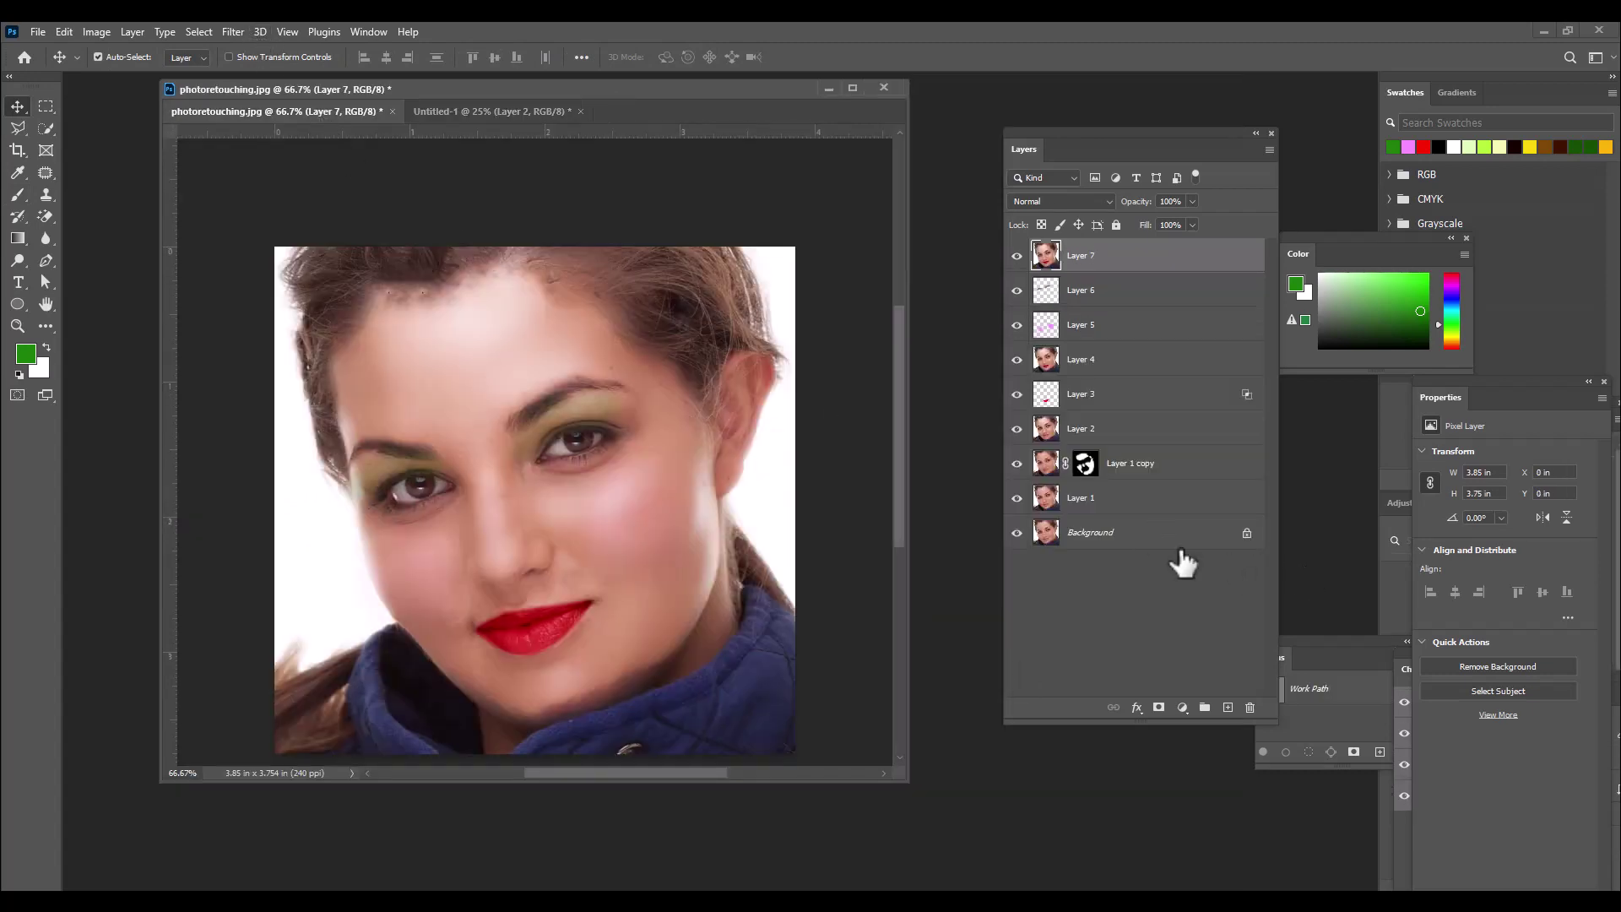
{"action": "left_click", "coordinate": [1101, 537]}
{"action": "mouse_move", "coordinate": [1046, 541]}
{"action": "left_mouse_down"}
{"action": "mouse_move", "coordinate": [507, 109]}
{"action": "mouse_move", "coordinate": [453, 536]}
{"action": "mouse_move", "coordinate": [503, 554]}
{"action": "mouse_move", "coordinate": [656, 542]}
{"action": "left_mouse_up"}
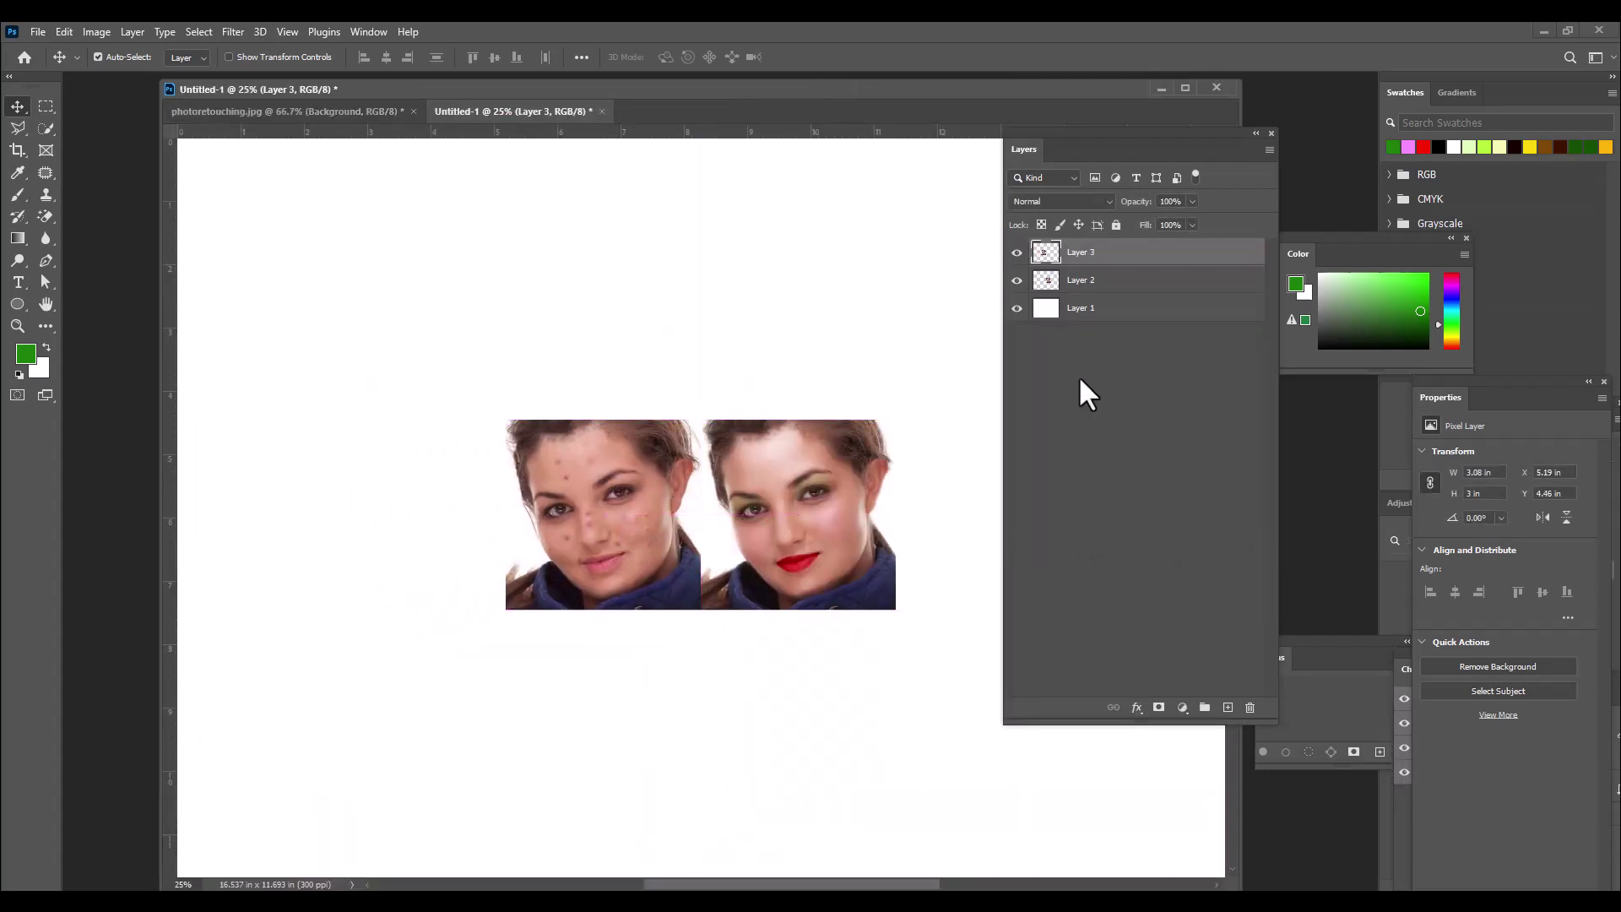
Step: Scale both portrait layers in Untitled-1 together to about 256%, nearly filling the page width, and shift the pair slightly down and left
{"action": "left_click", "coordinate": [1097, 281], "text": "shift"}
{"action": "left_click_drag", "start_coordinate": [704, 89], "coordinate": [632, 93]}
{"action": "key", "text": "ctrl+t"}
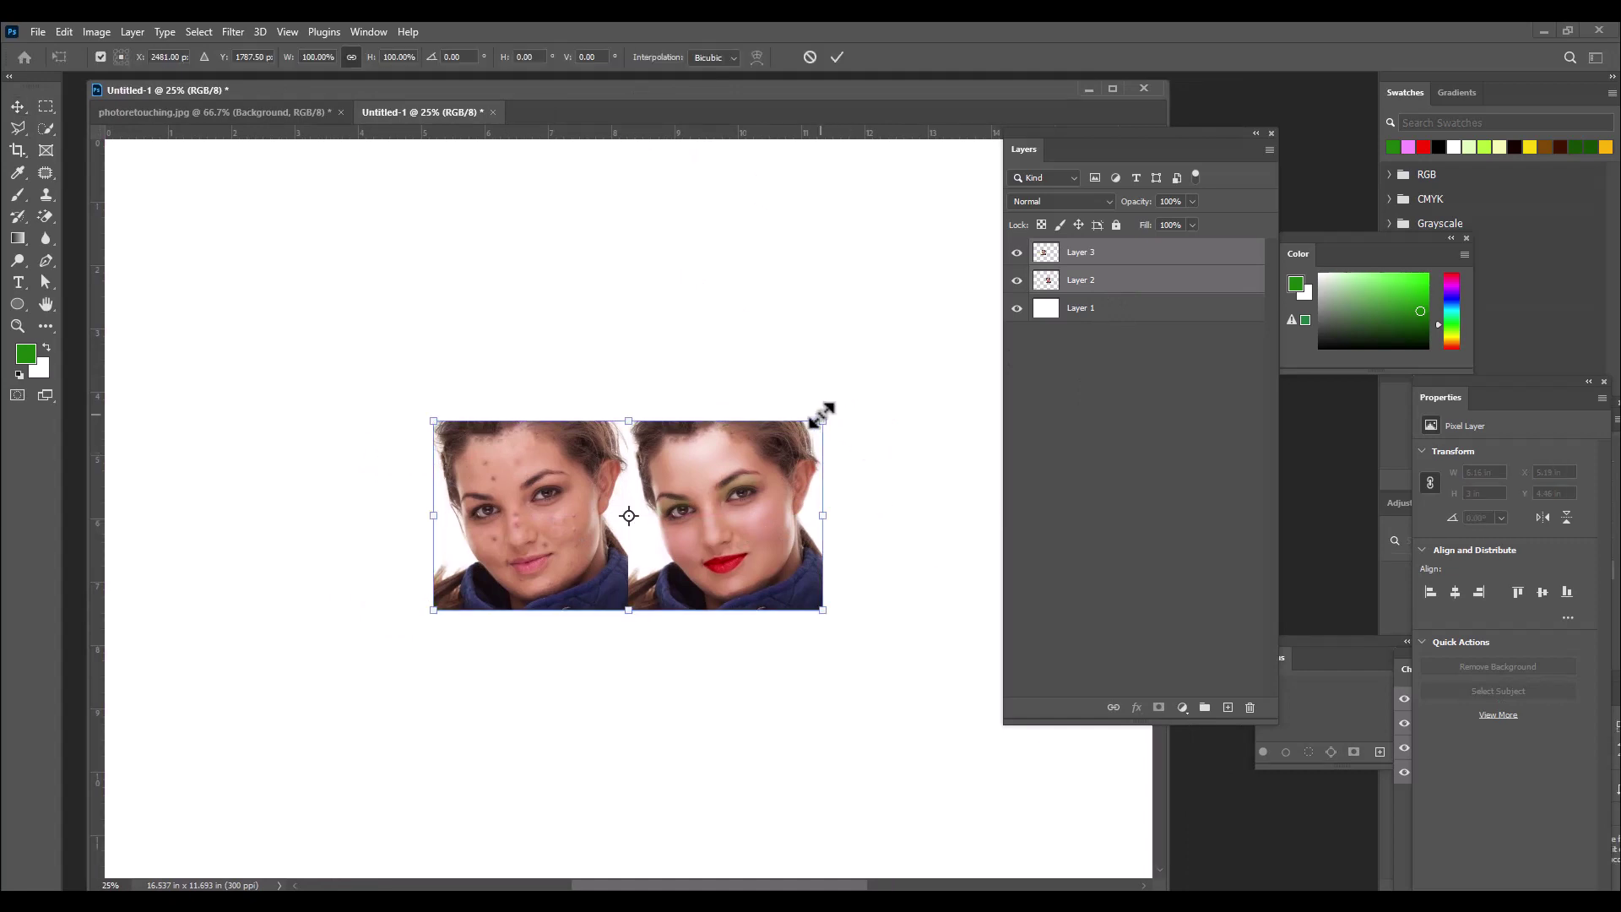
{"action": "left_click_drag", "start_coordinate": [821, 414], "coordinate": [1041, 206]}
{"action": "left_click_drag", "start_coordinate": [1049, 145], "coordinate": [1246, 151]}
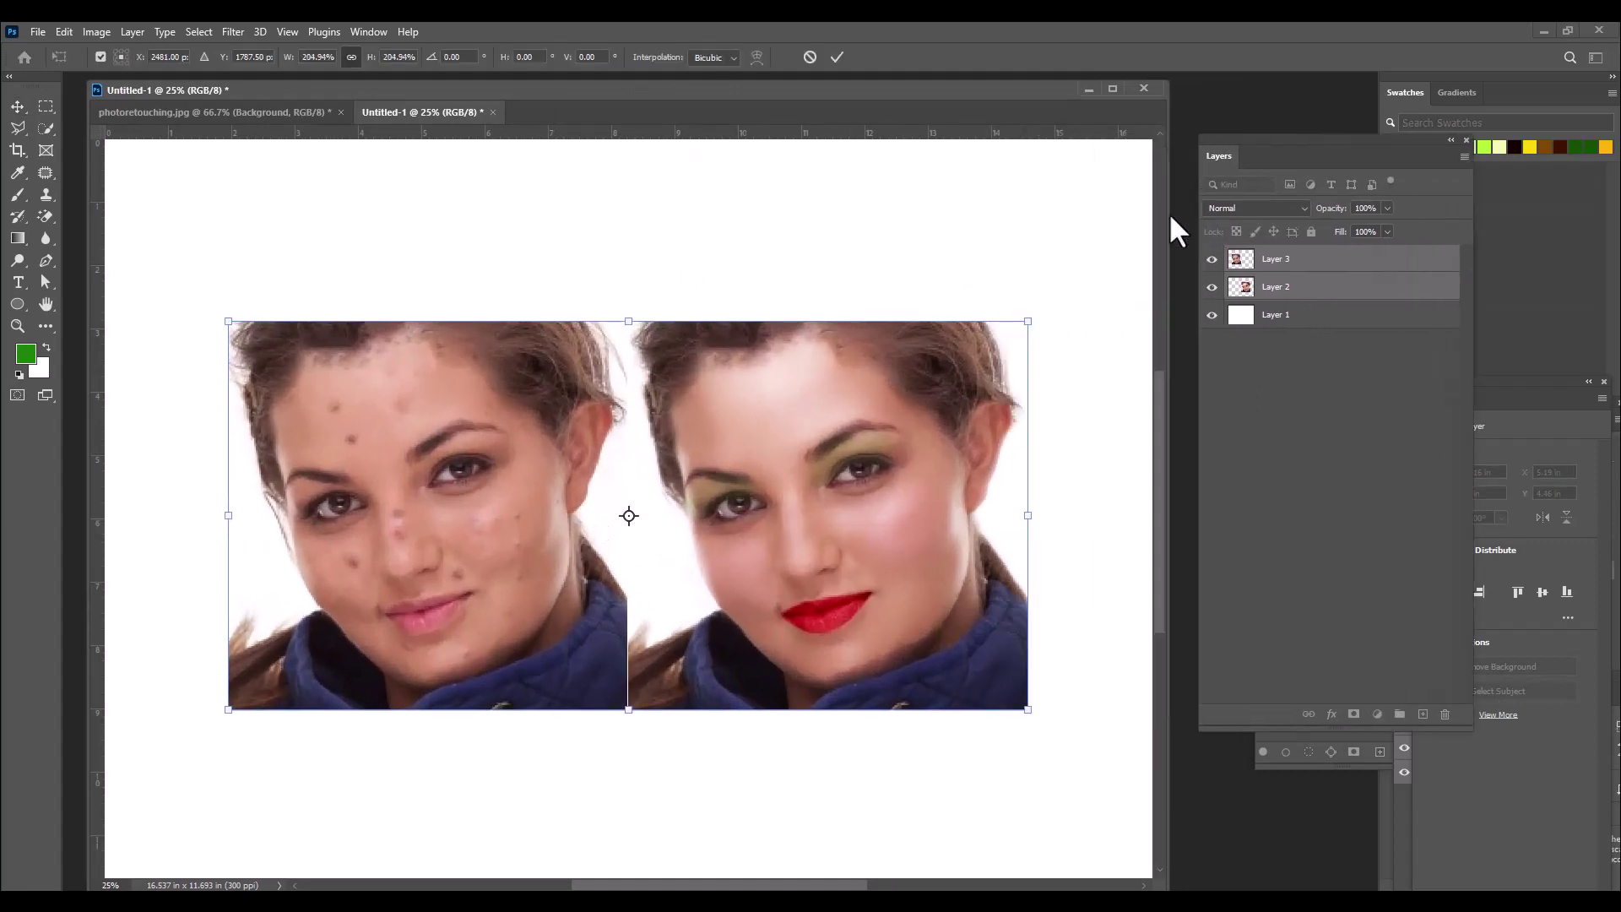
{"action": "left_click_drag", "start_coordinate": [1029, 321], "coordinate": [1121, 275]}
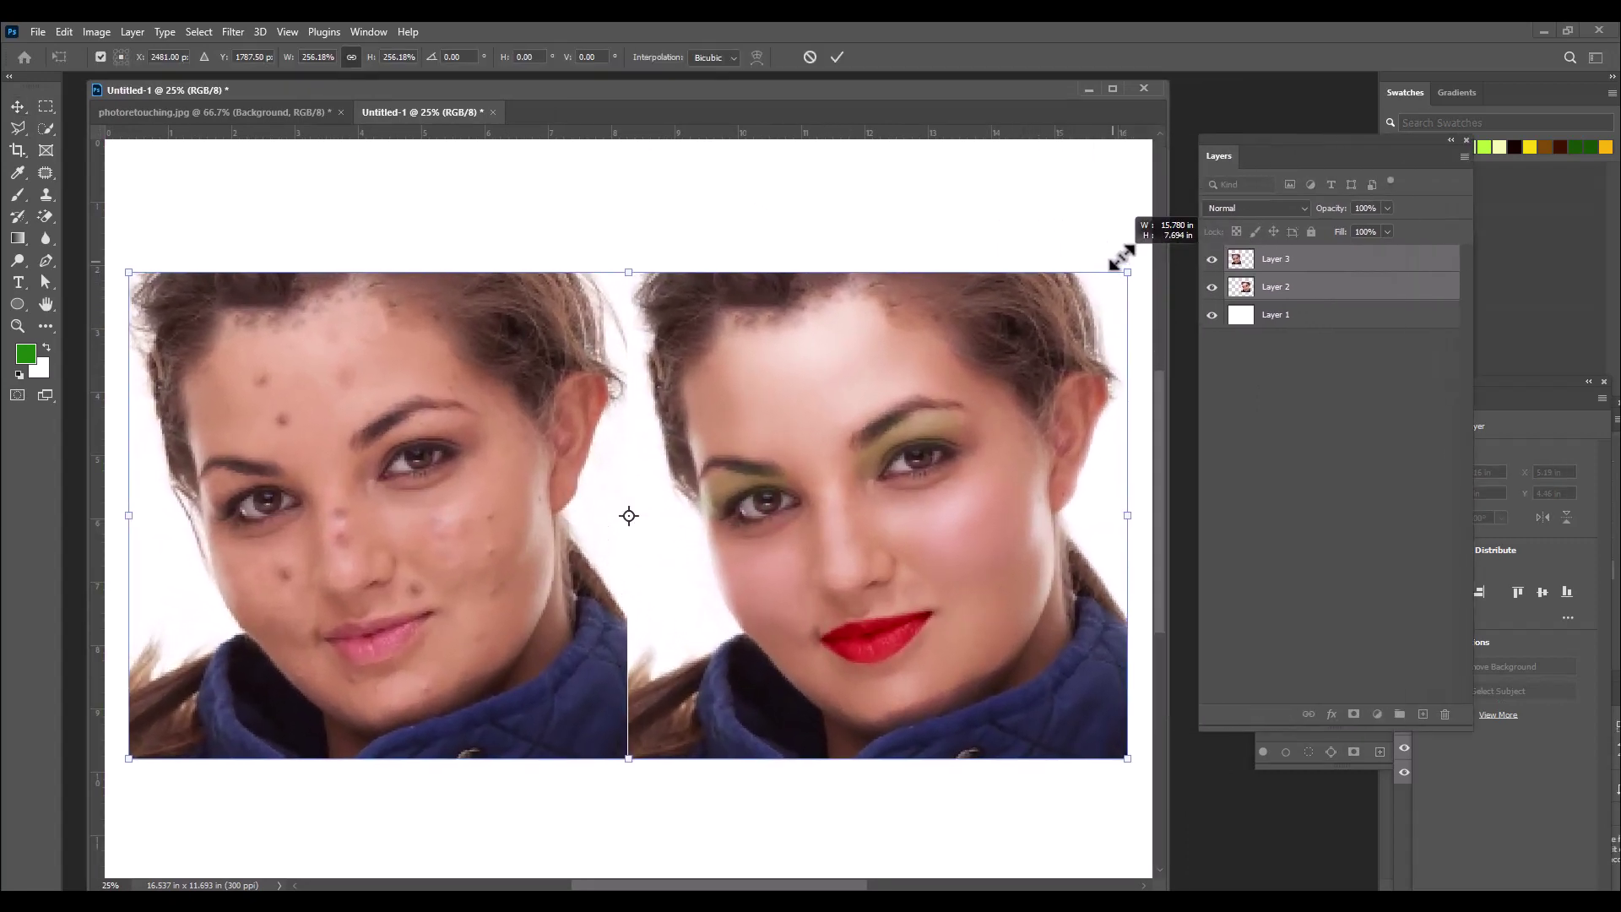
{"action": "left_click_drag", "start_coordinate": [1010, 373], "coordinate": [1005, 381]}
{"action": "key", "text": "Return"}
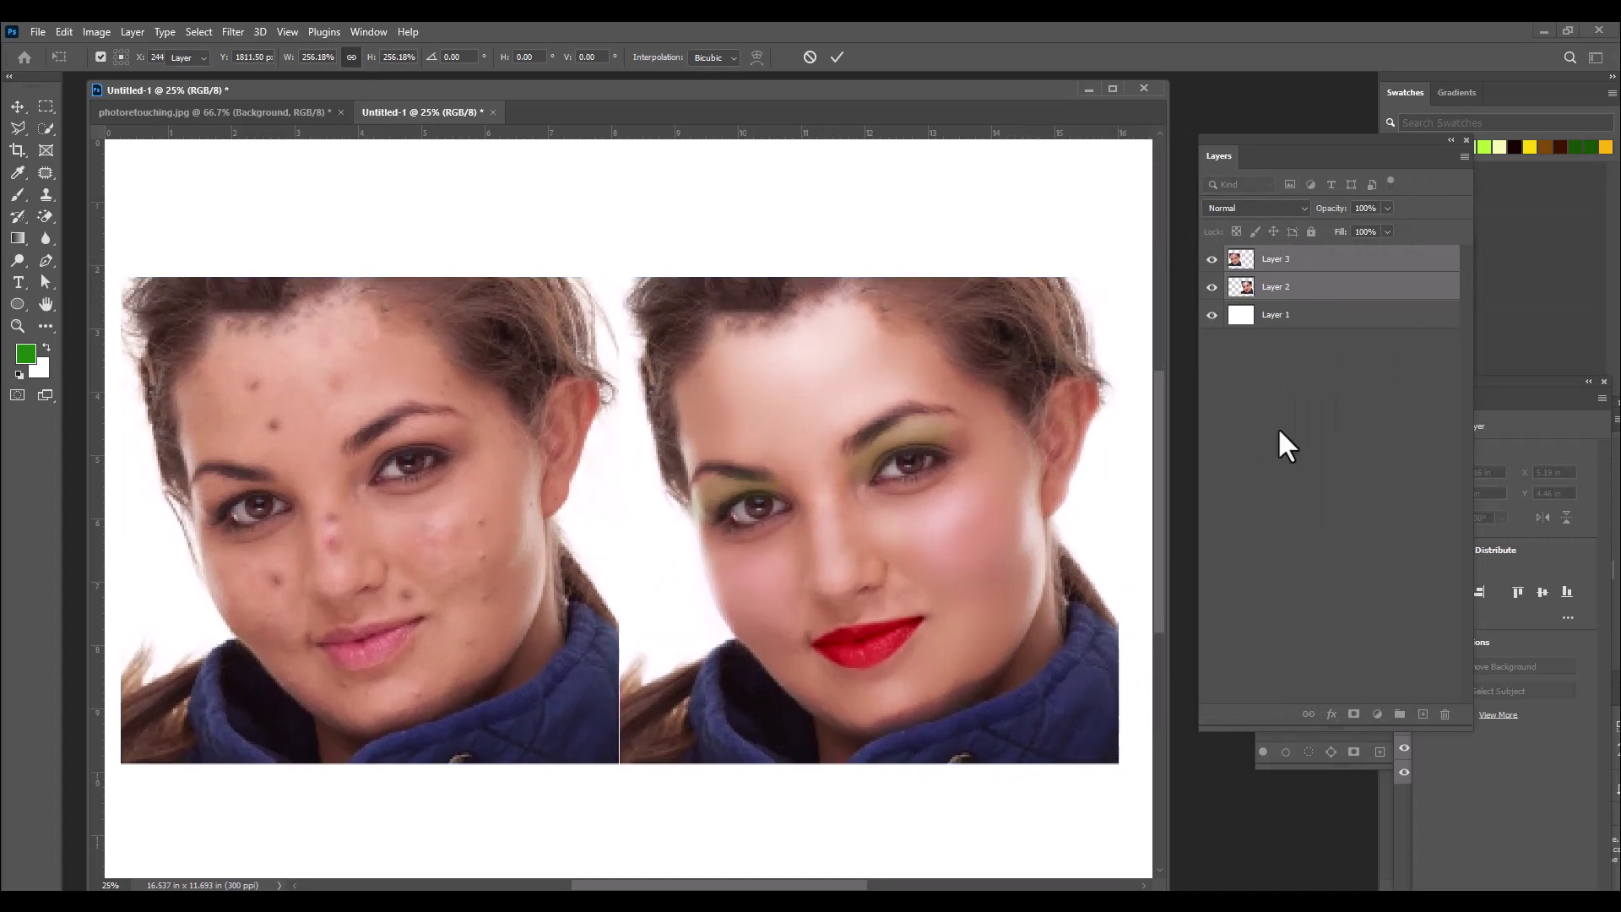